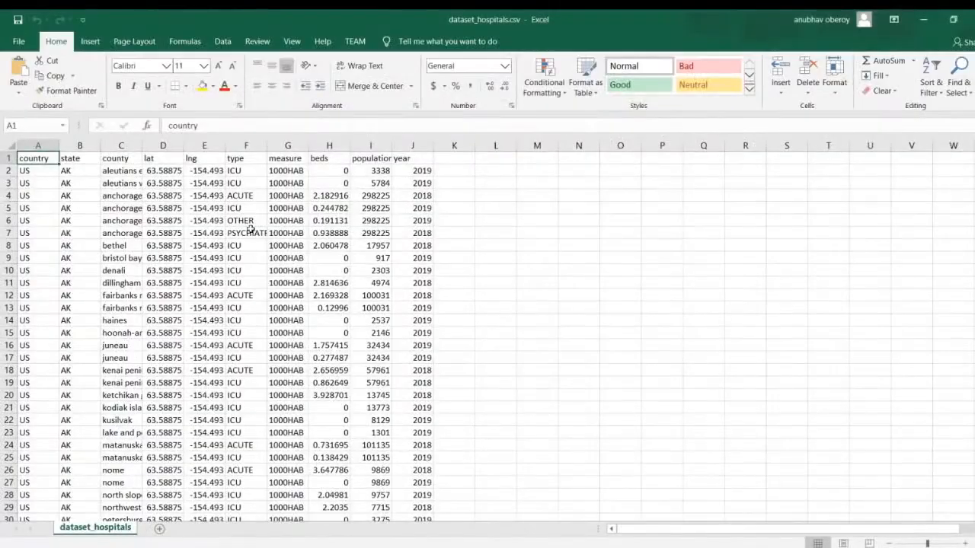
Widen the county column so its full names fit
{"action": "left_click", "coordinate": [249, 230]}
{"action": "left_click", "coordinate": [41, 173]}
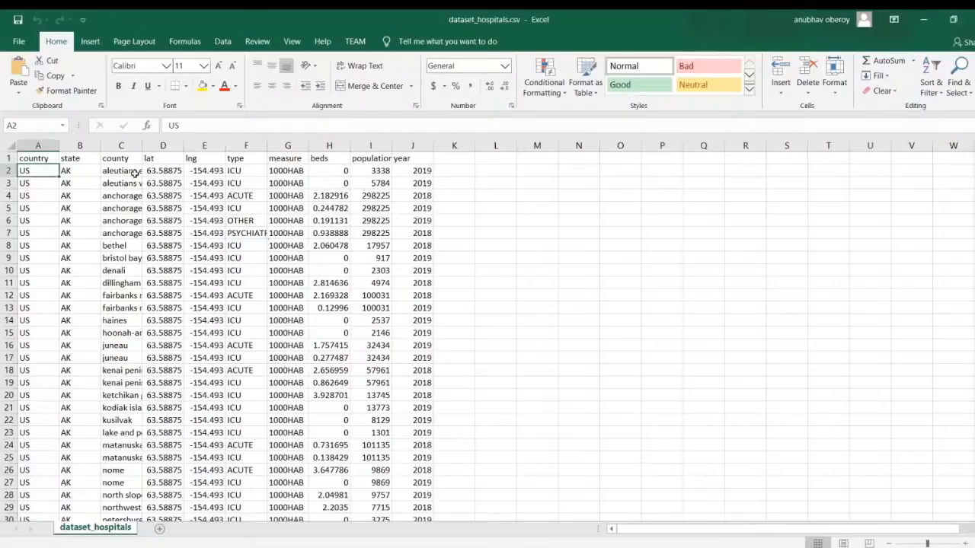
{"action": "double_click", "coordinate": [142, 146]}
{"action": "left_click", "coordinate": [155, 257]}
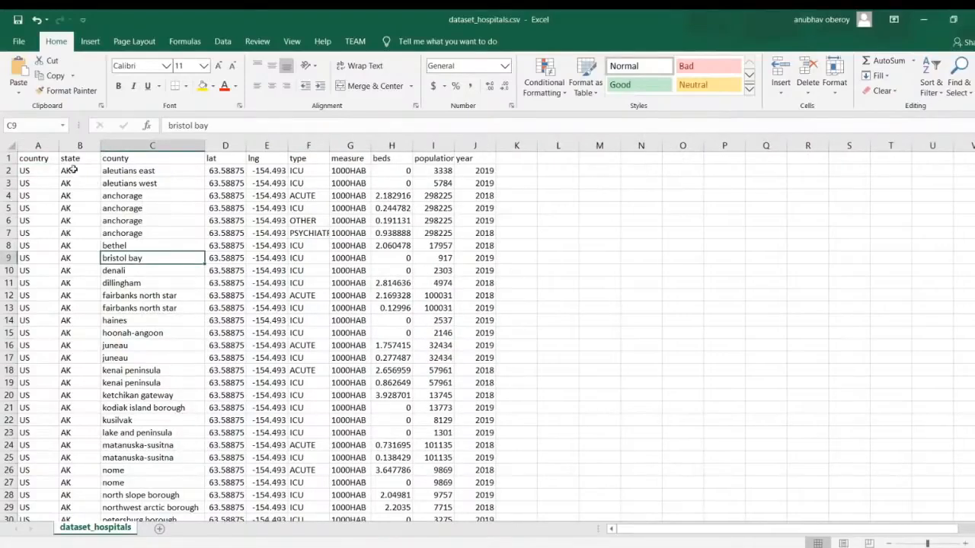
Examine the country, state, county, lat and lng columns of the hospitals dataset
{"action": "left_click", "coordinate": [40, 157]}
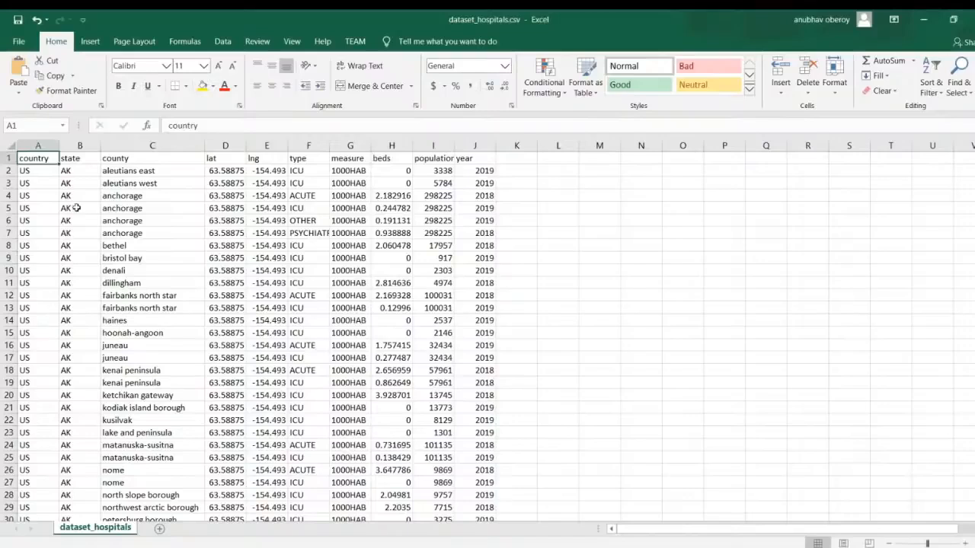
{"action": "left_click", "coordinate": [83, 159]}
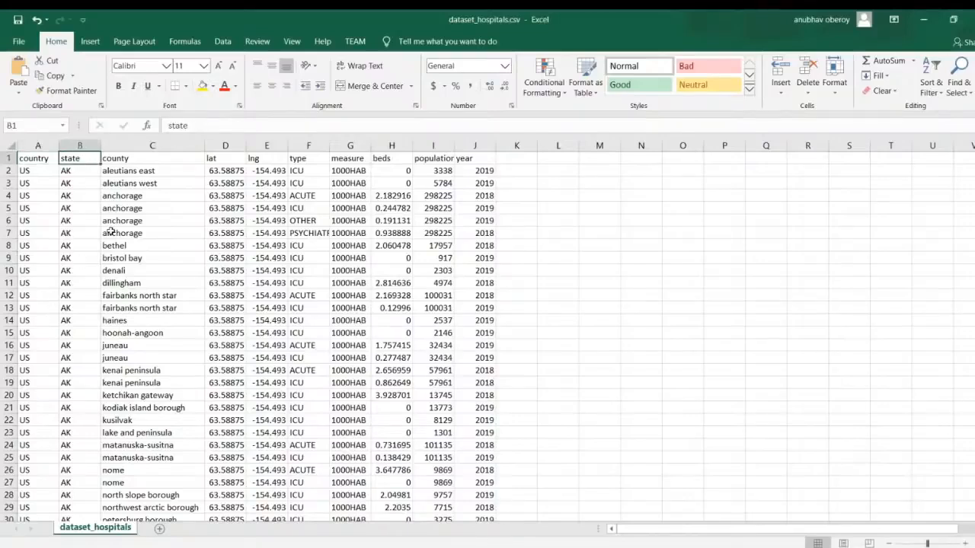
{"action": "left_click", "coordinate": [130, 160]}
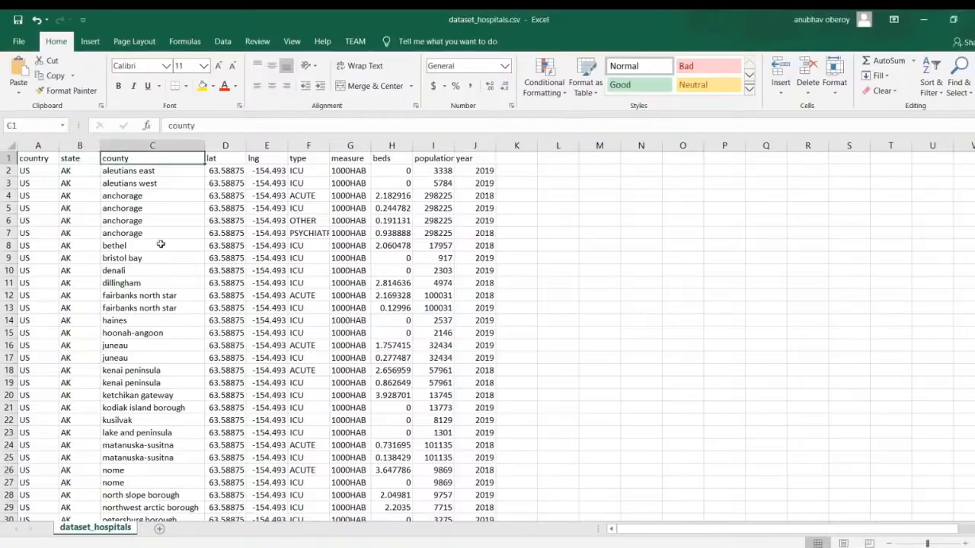
{"action": "scroll", "coordinate": [168, 251], "scroll_direction": "down", "scroll_amount": 10}
{"action": "scroll", "coordinate": [169, 253], "scroll_direction": "down", "scroll_amount": 13}
{"action": "scroll", "coordinate": [169, 253], "scroll_direction": "up", "scroll_amount": 20}
{"action": "left_click_drag", "start_coordinate": [231, 169], "coordinate": [267, 335]}
{"action": "left_click", "coordinate": [266, 299]}
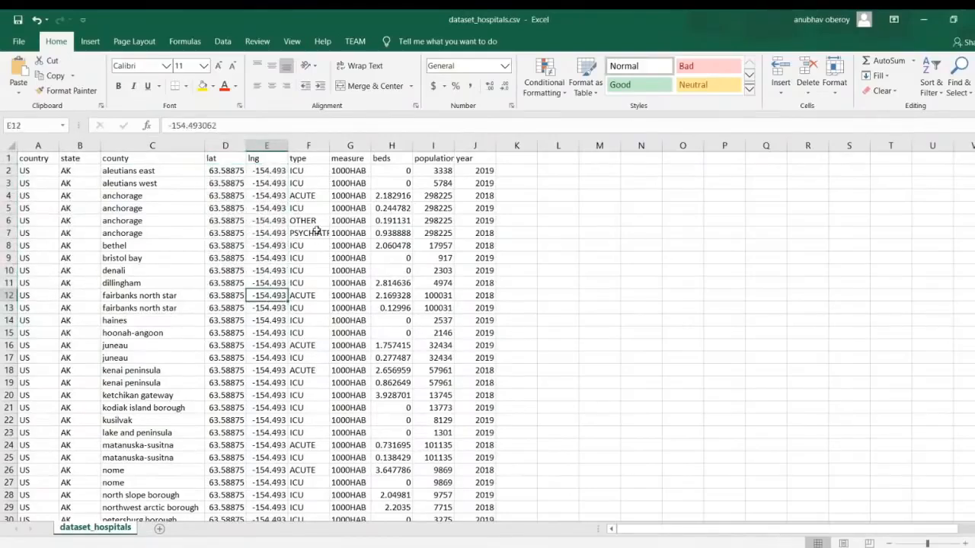
Examine the type, measure and beds columns, comparing the values in the Anchorage ACUTE row
{"action": "left_click", "coordinate": [307, 171]}
{"action": "left_click_drag", "start_coordinate": [307, 170], "coordinate": [309, 345]}
{"action": "left_click", "coordinate": [344, 259]}
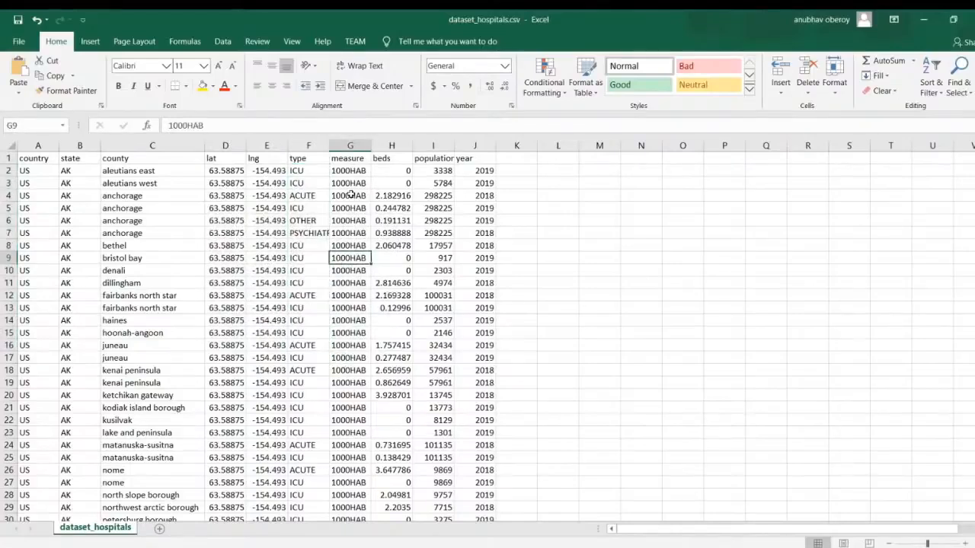
{"action": "left_click_drag", "start_coordinate": [389, 159], "coordinate": [382, 355]}
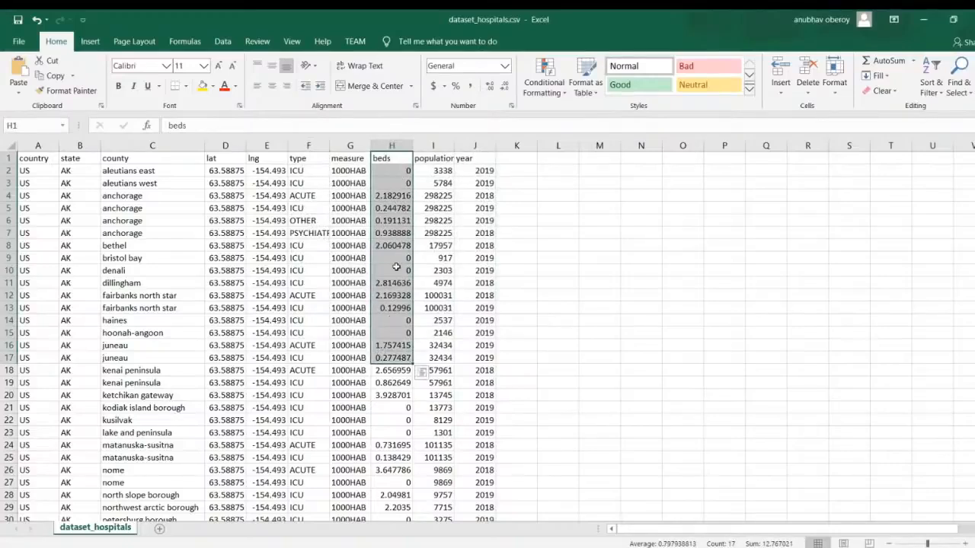
{"action": "left_click", "coordinate": [396, 235]}
{"action": "left_click", "coordinate": [351, 173]}
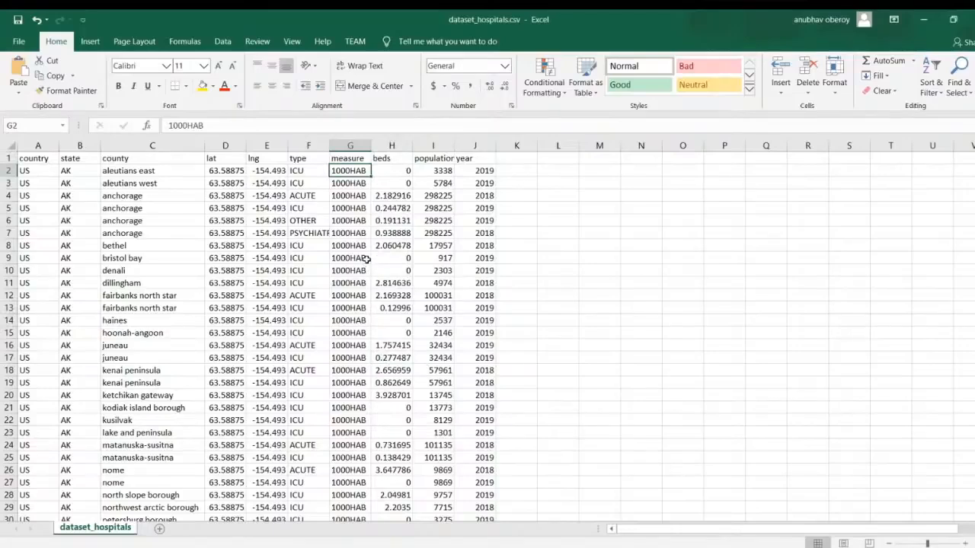
{"action": "left_click", "coordinate": [390, 196]}
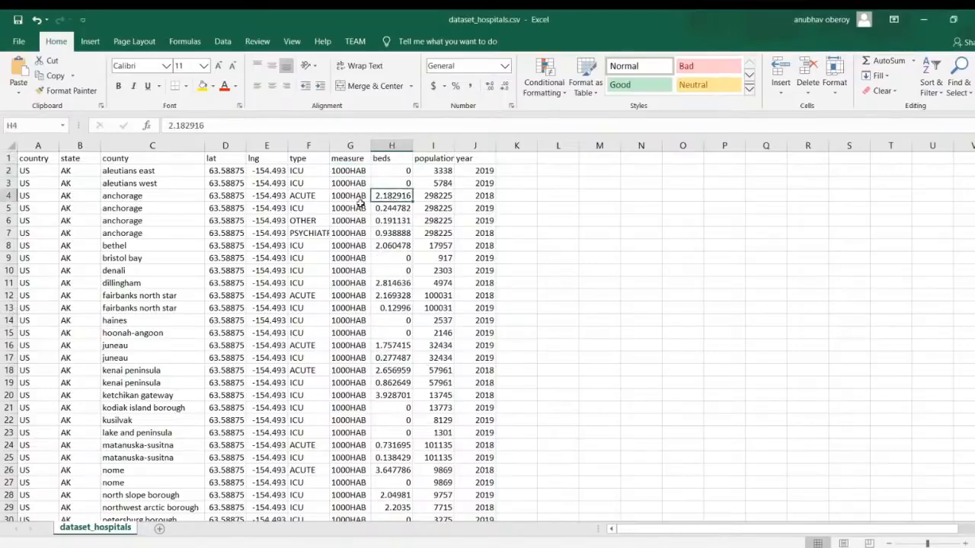
{"action": "left_click", "coordinate": [349, 196]}
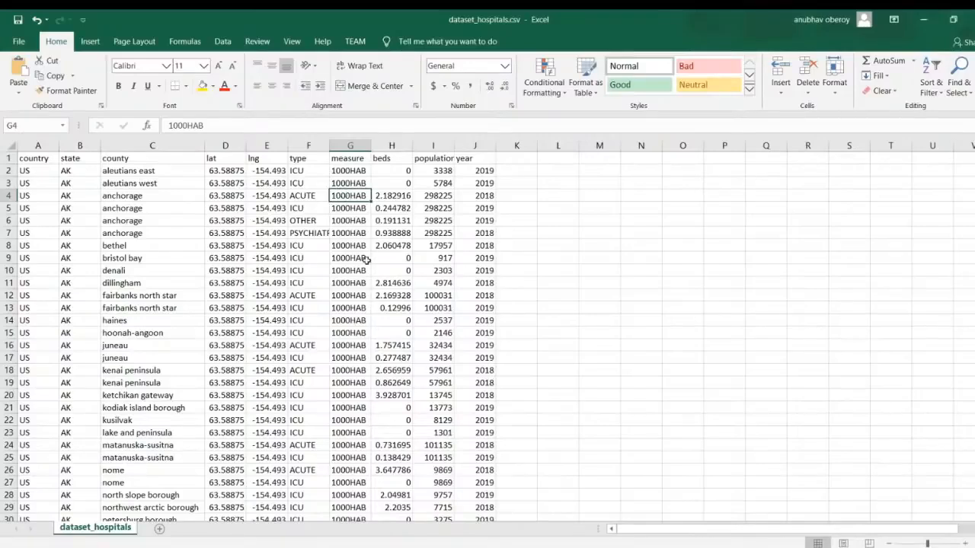
{"action": "left_click", "coordinate": [389, 197]}
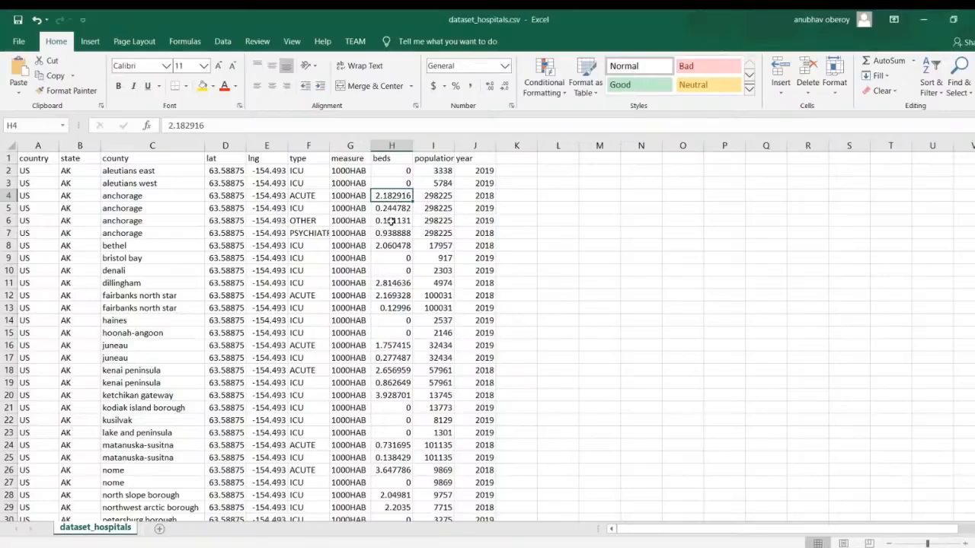
{"action": "left_click", "coordinate": [309, 197]}
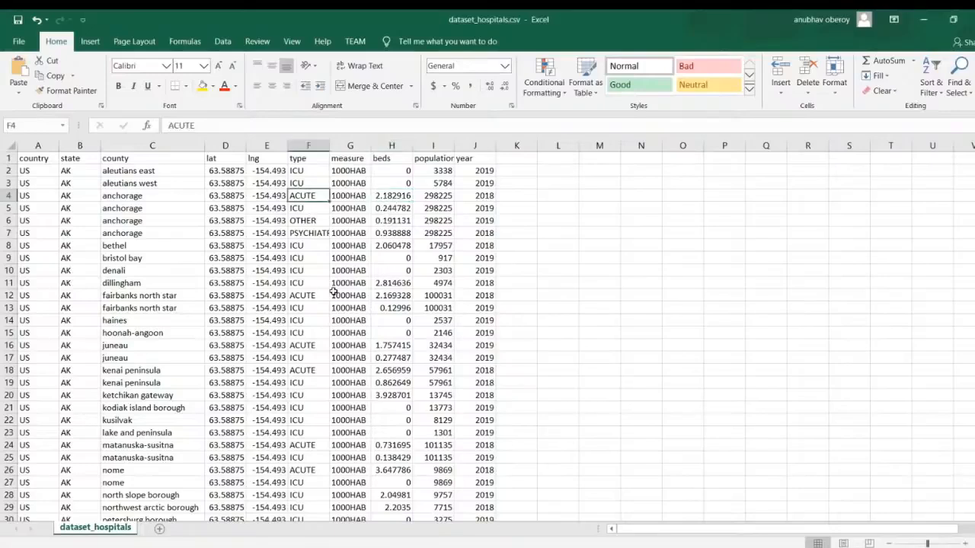
{"action": "left_click", "coordinate": [141, 197]}
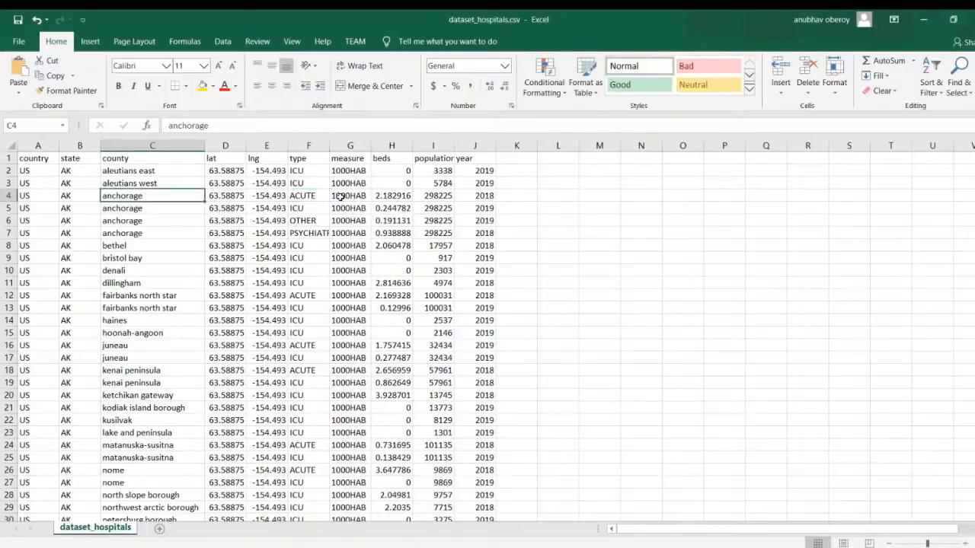
Calculate the Anchorage ACUTE row's actual bed count in K4 with =I4*H4/1000, and clear the cell again
{"action": "left_click", "coordinate": [513, 195]}
{"action": "type", "text": "="}
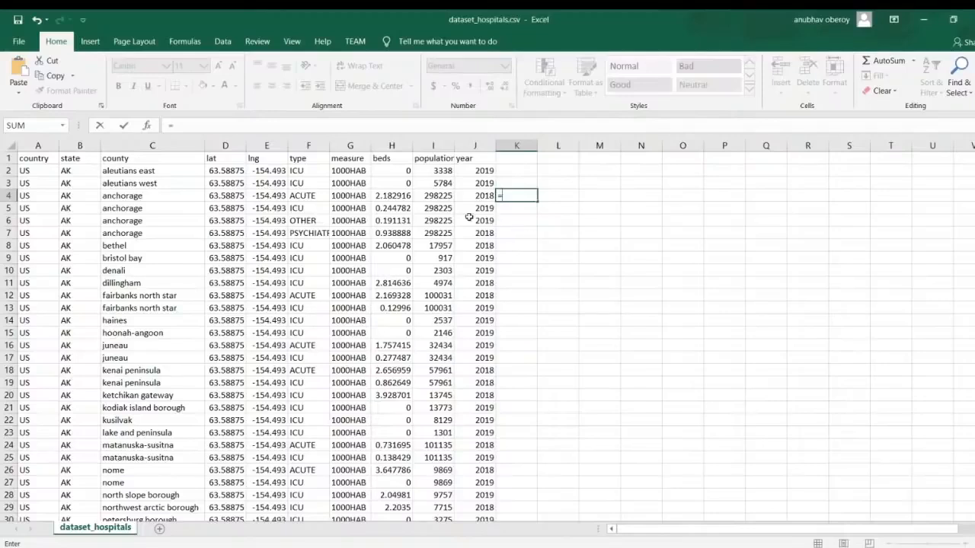
{"action": "left_click", "coordinate": [444, 195]}
{"action": "type", "text": "*"}
{"action": "left_click", "coordinate": [391, 197]}
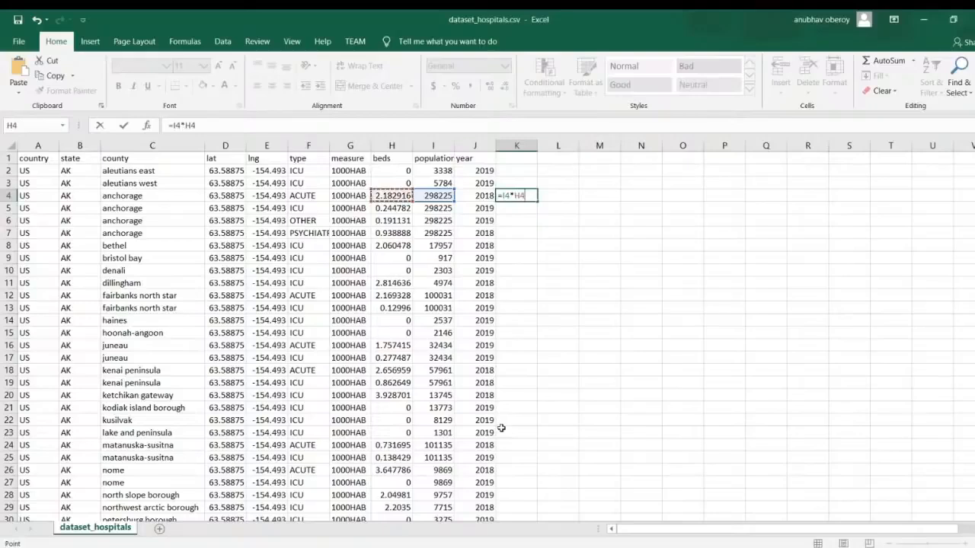
{"action": "type", "text": "/1000"}
{"action": "key", "text": "Return"}
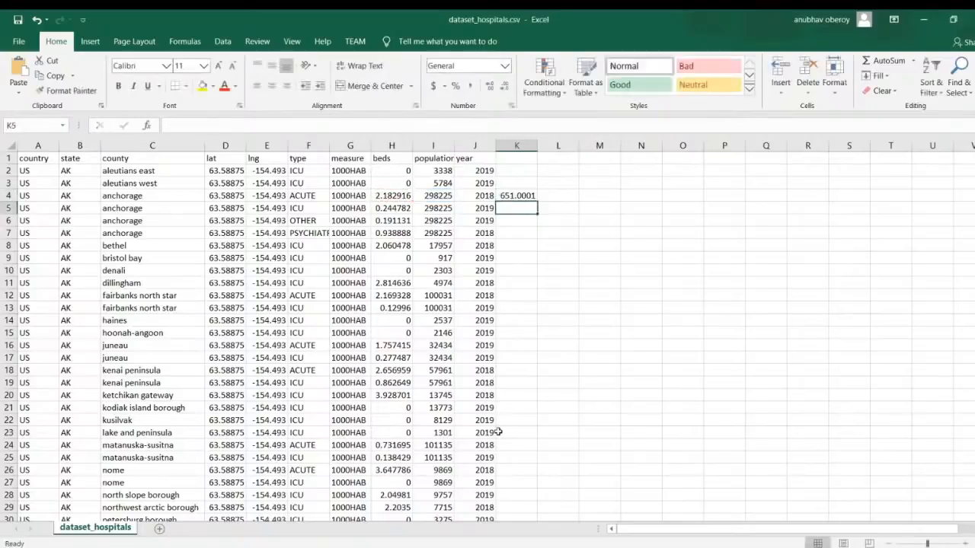
{"action": "left_click", "coordinate": [519, 200]}
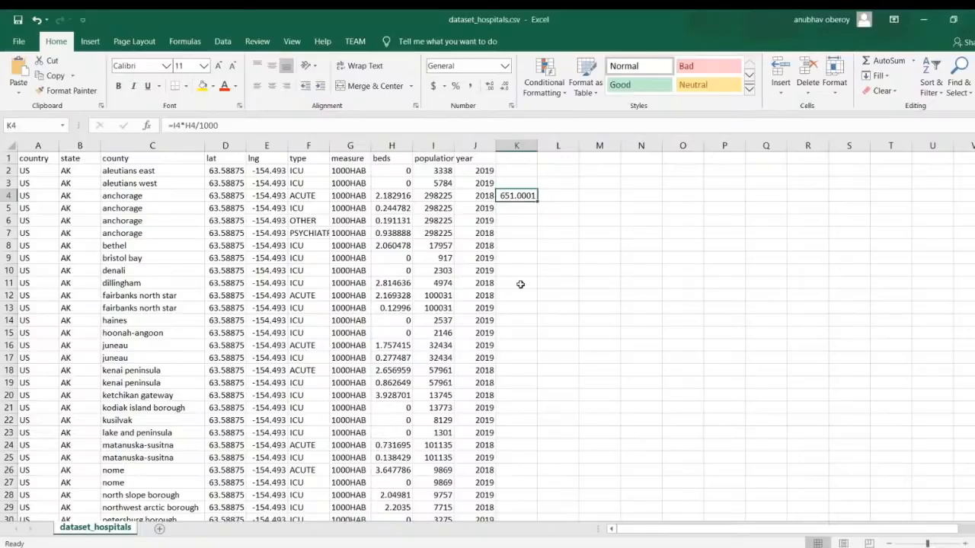
{"action": "key", "text": "Delete"}
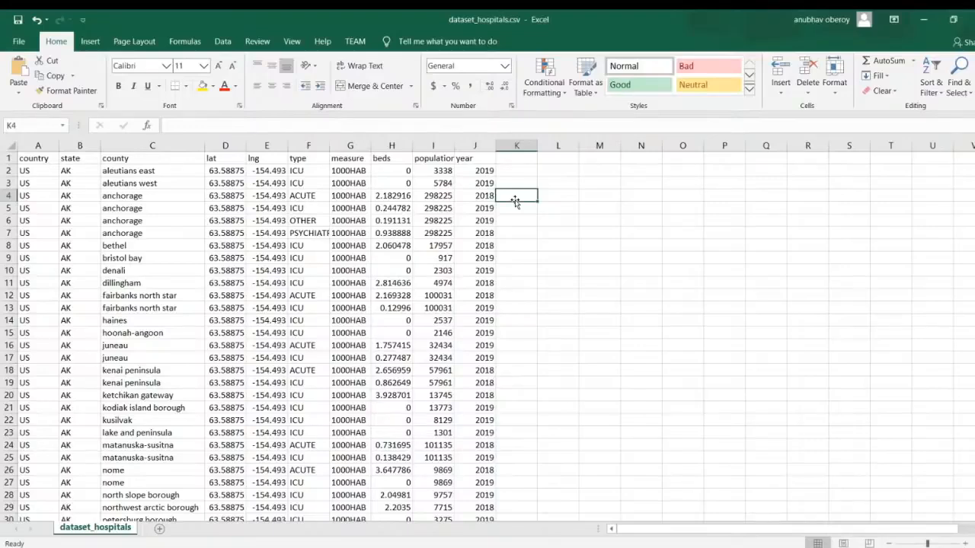
Save dataset_hospitals in its existing CSV format
{"action": "key", "text": "ctrl+s"}
{"action": "key", "text": "n"}
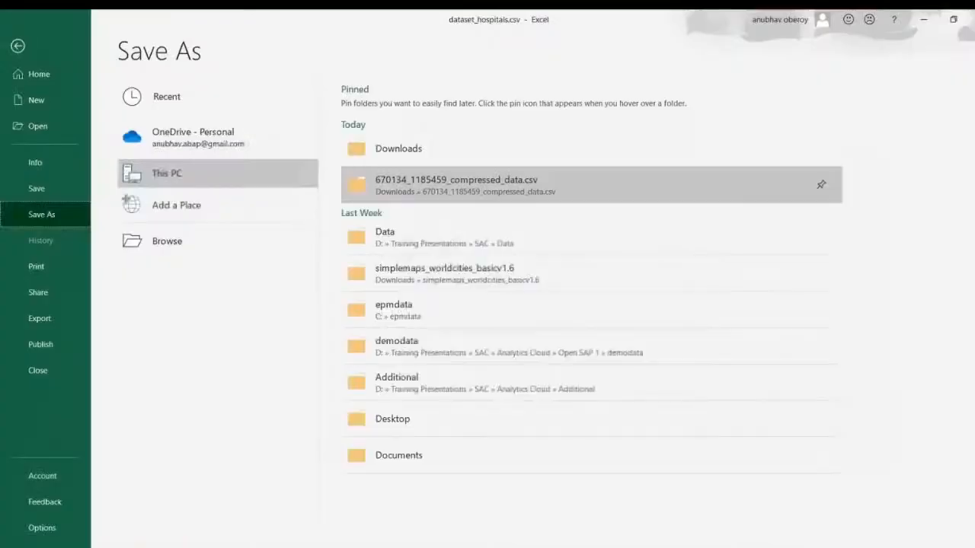
{"action": "key", "text": "Escape"}
{"action": "key", "text": "ctrl+s"}
{"action": "key", "text": "Return"}
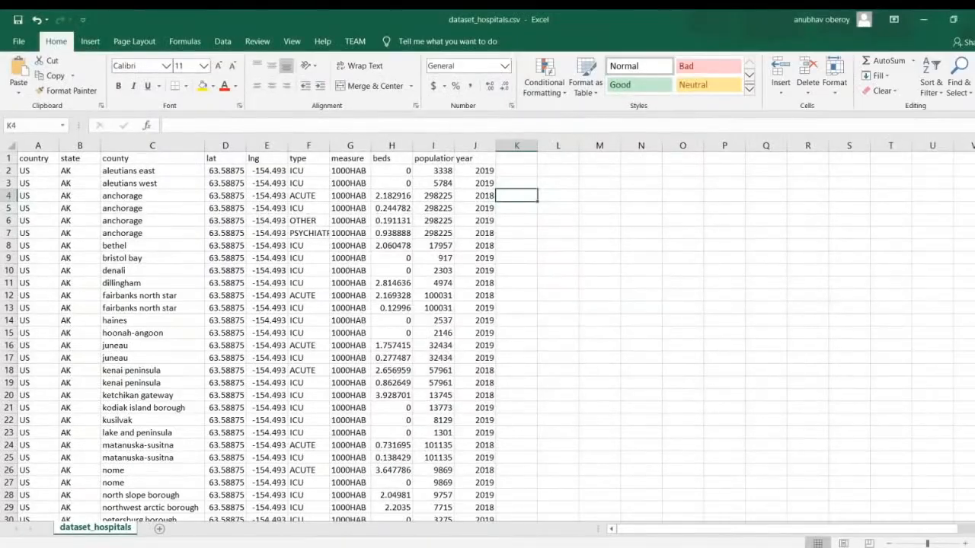
{"action": "left_click", "coordinate": [555, 283]}
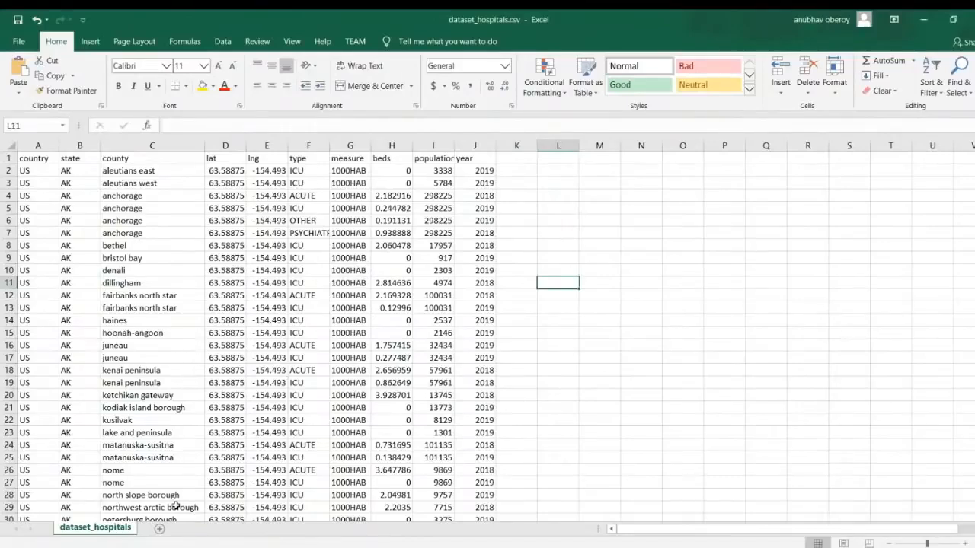
{"action": "key", "text": "alt+Tab"}
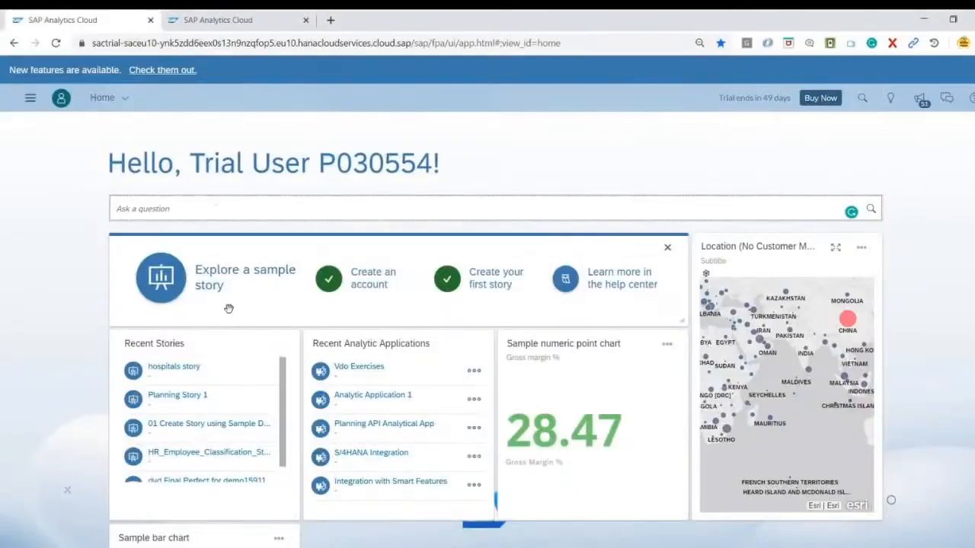
{"action": "scroll", "coordinate": [119, 335], "scroll_direction": "down", "scroll_amount": 3}
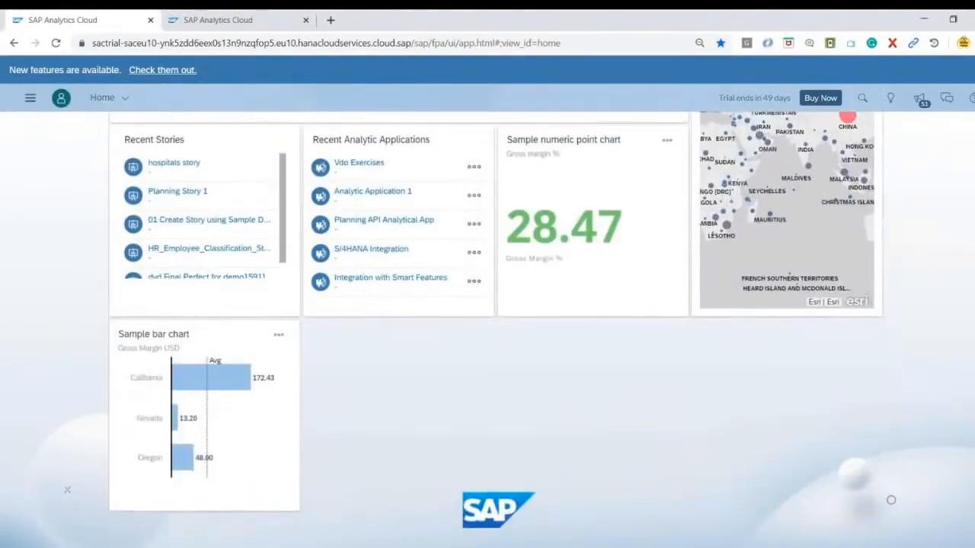
{"action": "scroll", "coordinate": [495, 320], "scroll_direction": "up", "scroll_amount": 3}
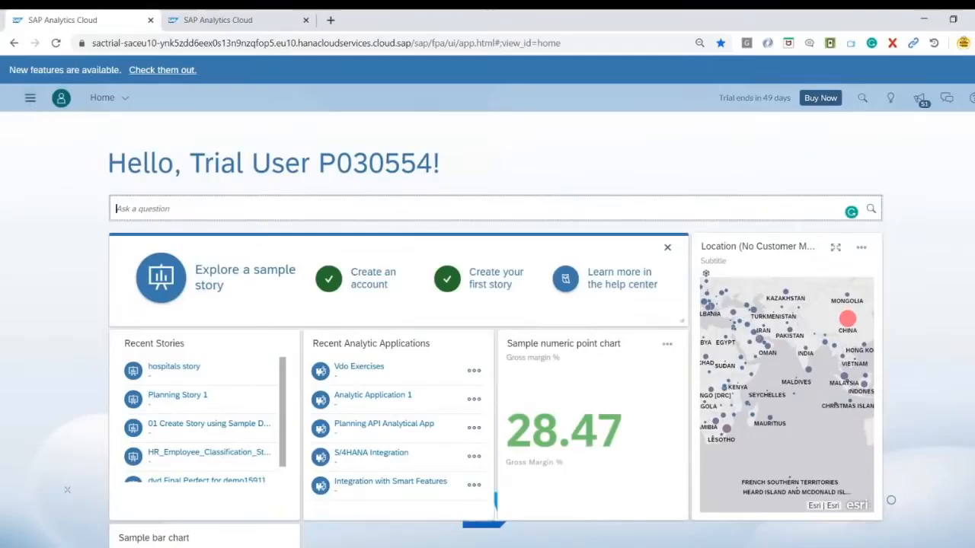
{"action": "key", "text": "alt+Tab"}
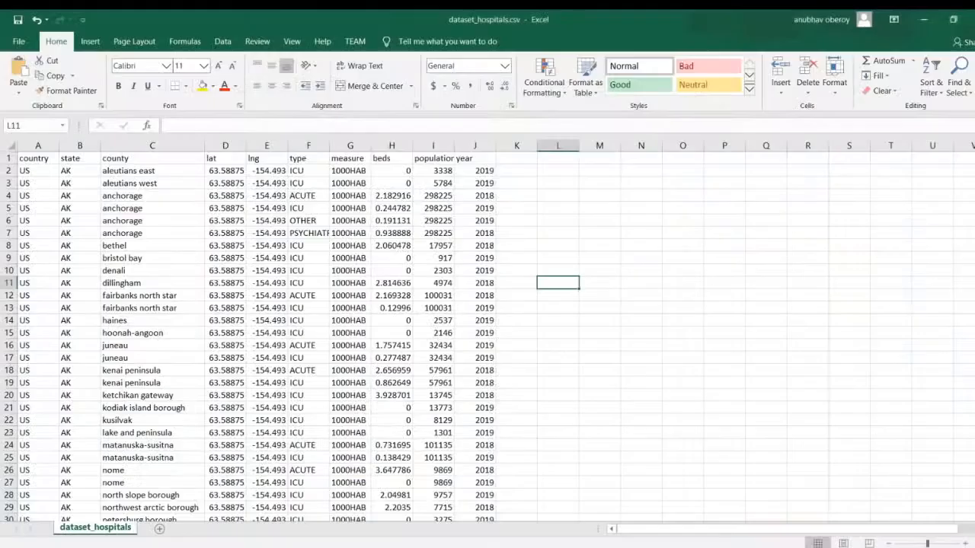
Switch to SAP Analytics Cloud with the dataset_hospitals data loaded and dismiss the sampled-data notice
{"action": "right_click", "coordinate": [578, 540]}
{"action": "left_click", "coordinate": [188, 547]}
{"action": "left_click_drag", "start_coordinate": [161, 116], "coordinate": [592, 305]}
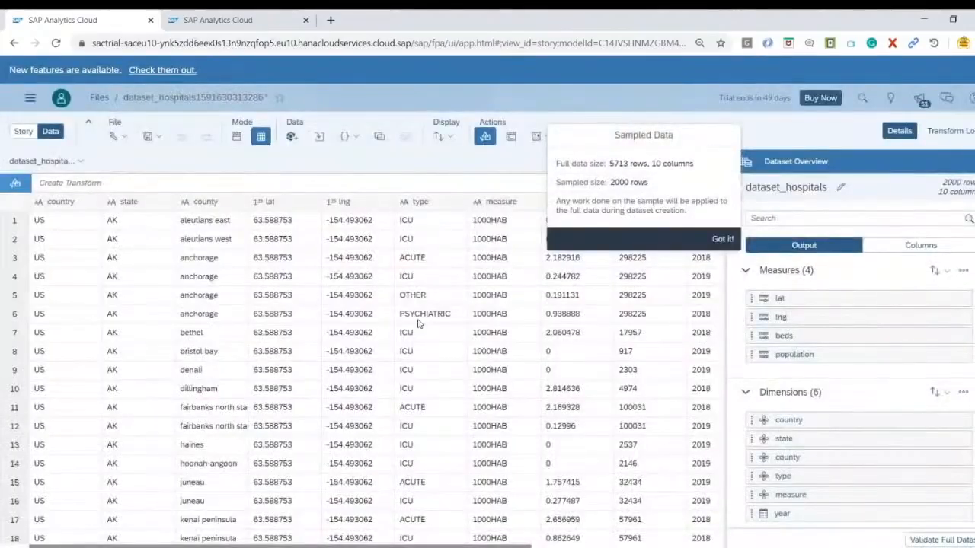
{"action": "left_click", "coordinate": [728, 243]}
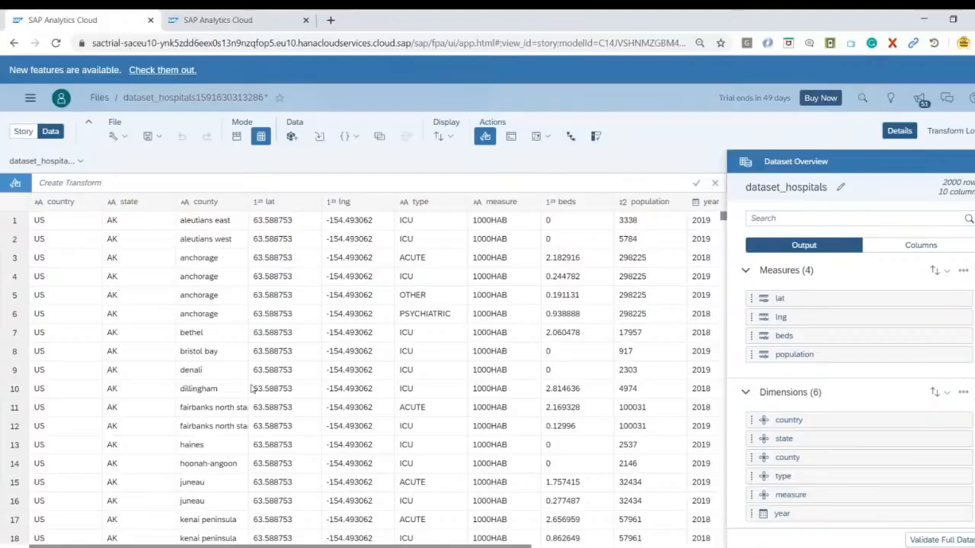
Start geo enrichment by coordinates with the lat and lng columns selected
{"action": "left_click", "coordinate": [287, 208]}
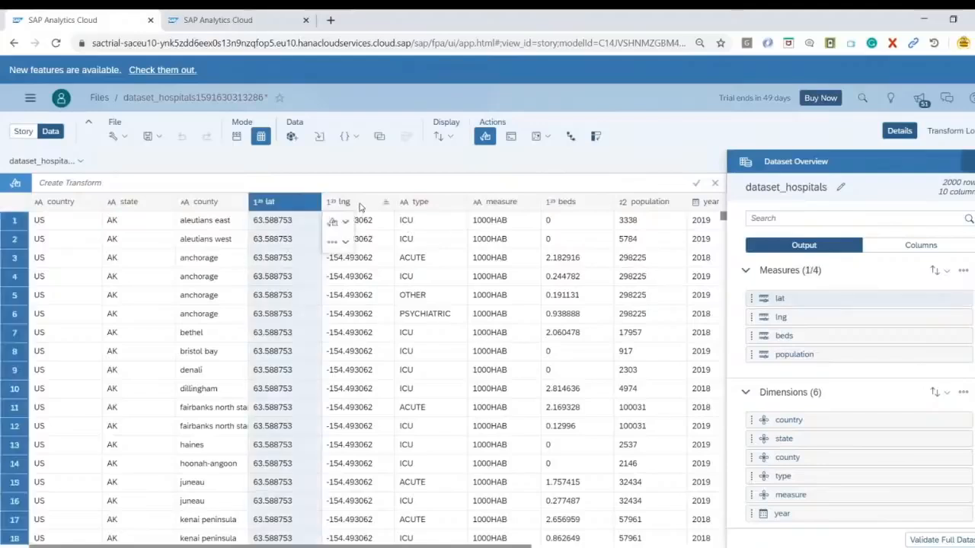
{"action": "left_click", "coordinate": [355, 345], "text": "ctrl"}
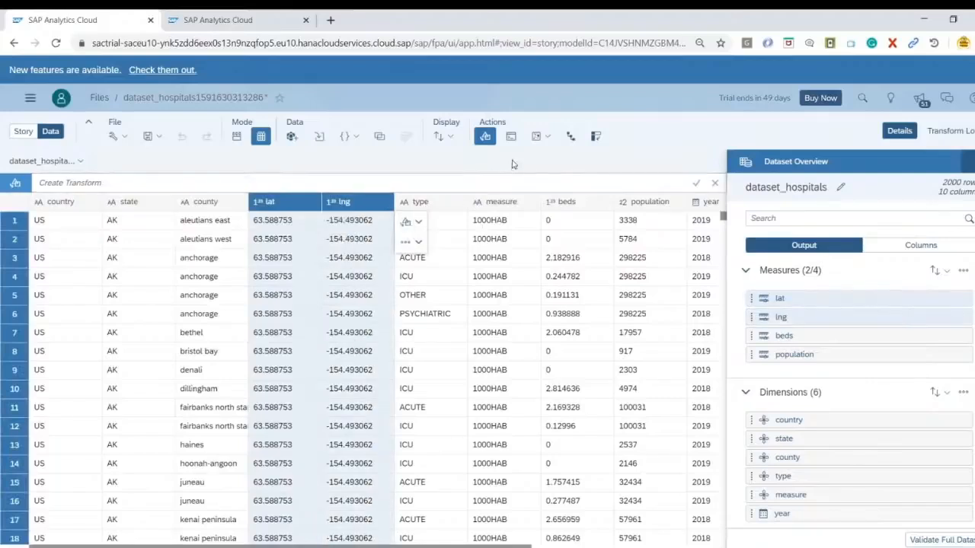
{"action": "left_click", "coordinate": [538, 139]}
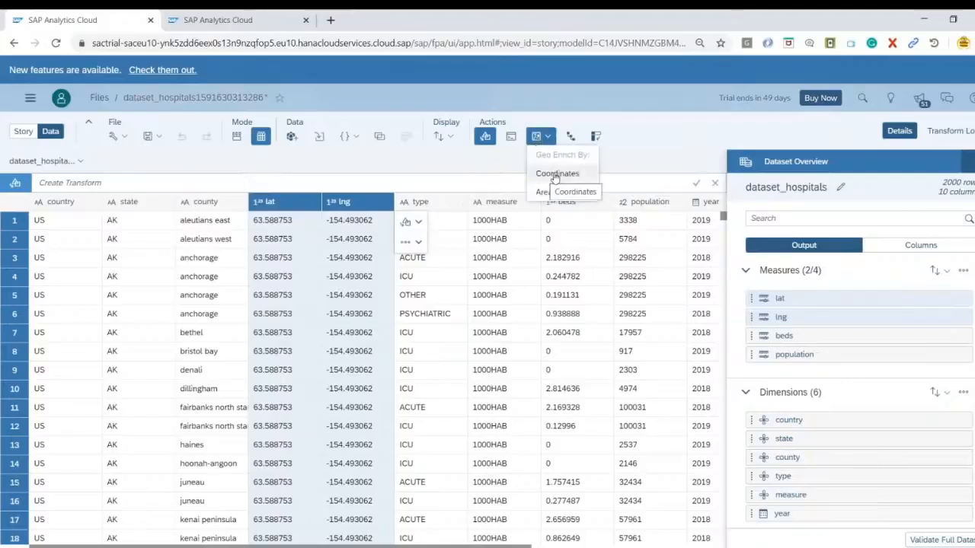
{"action": "left_click", "coordinate": [556, 174]}
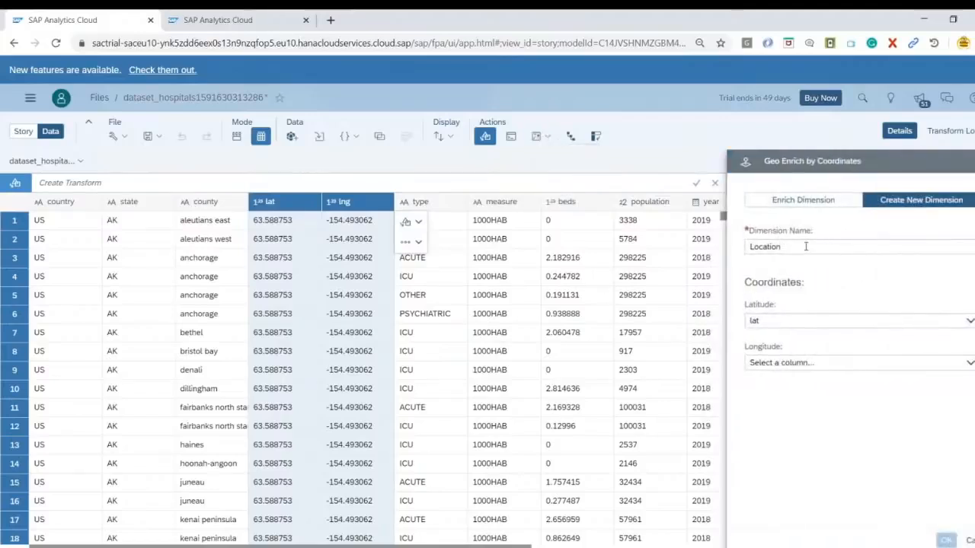
Create the new Location dimension from coordinates, keeping lat as the latitude column and setting lng as the longitude column
{"action": "left_click", "coordinate": [817, 247]}
{"action": "left_click_drag", "start_coordinate": [782, 247], "coordinate": [743, 244]}
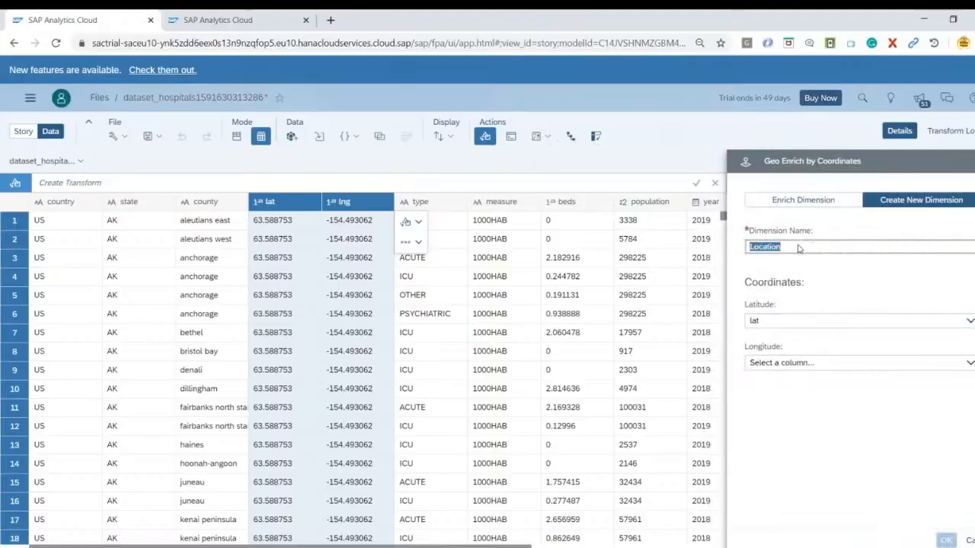
{"action": "left_click", "coordinate": [797, 327]}
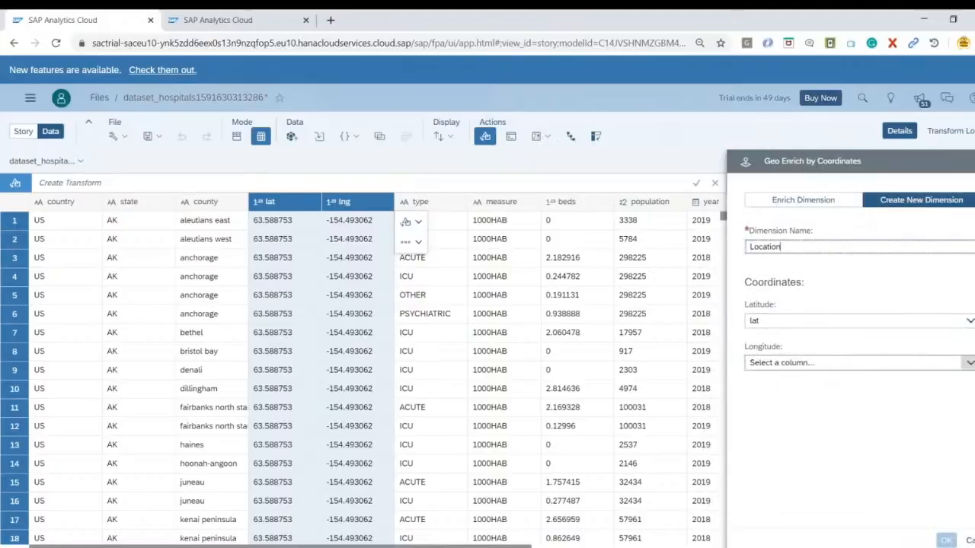
{"action": "left_click", "coordinate": [970, 365]}
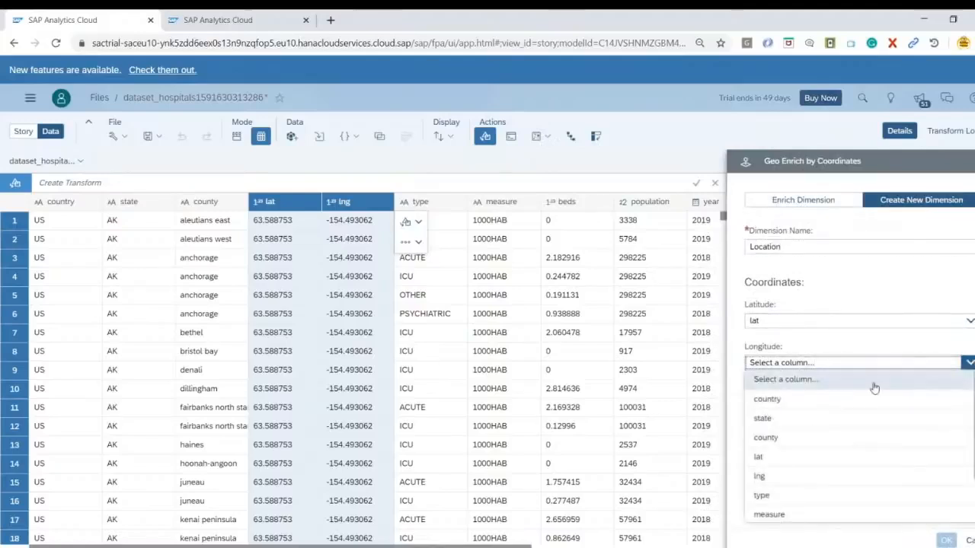
{"action": "left_click", "coordinate": [803, 477]}
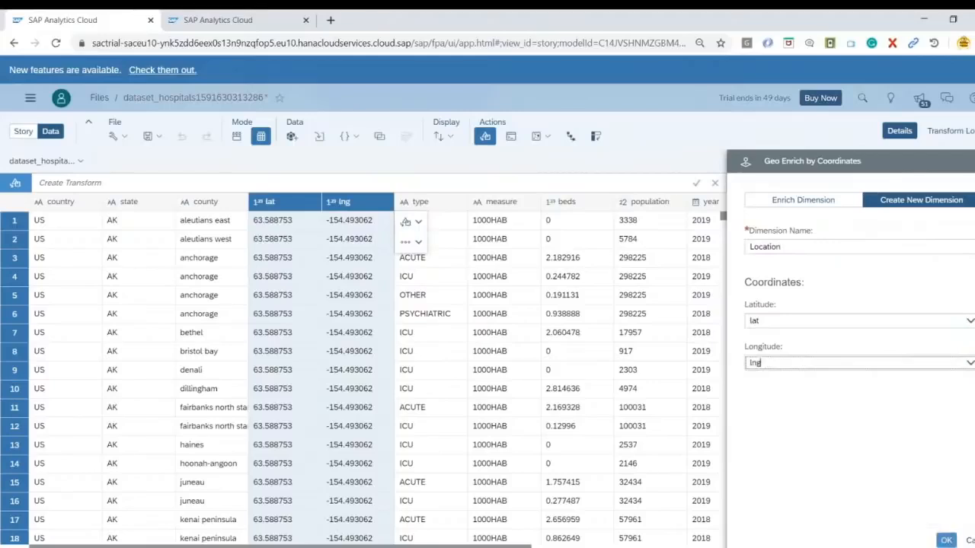
{"action": "left_click", "coordinate": [946, 541]}
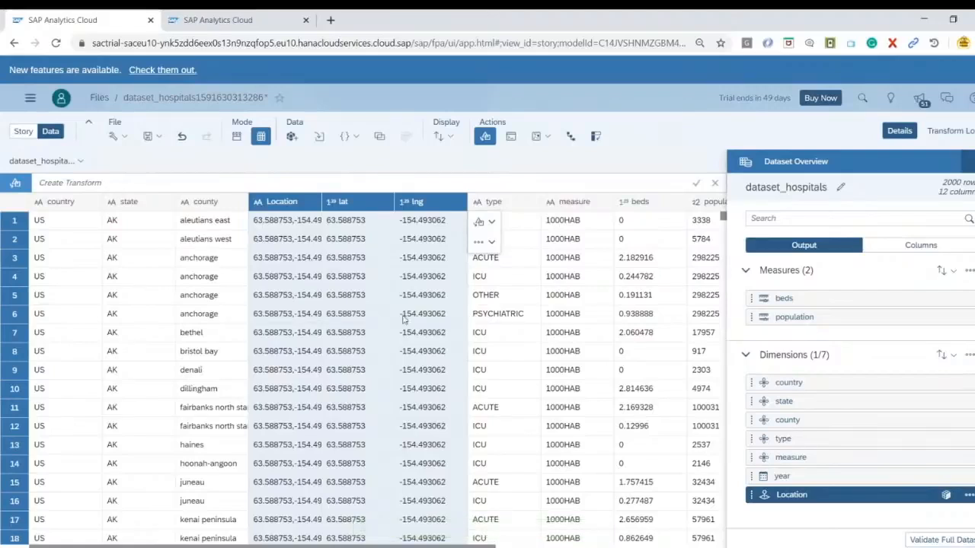
Review the Location column's details and set state as the Location dimension's description
{"action": "left_click", "coordinate": [292, 201]}
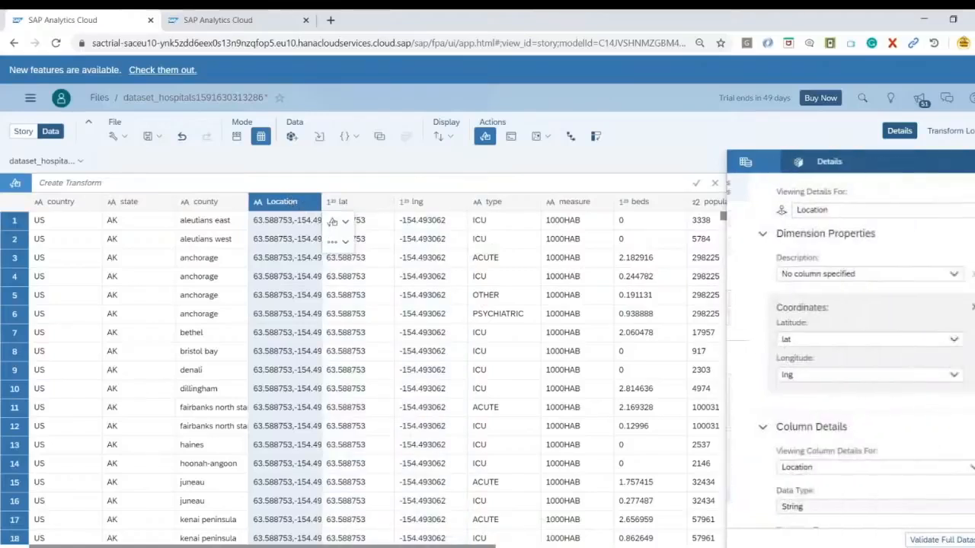
{"action": "scroll", "coordinate": [878, 342], "scroll_direction": "down", "scroll_amount": 5}
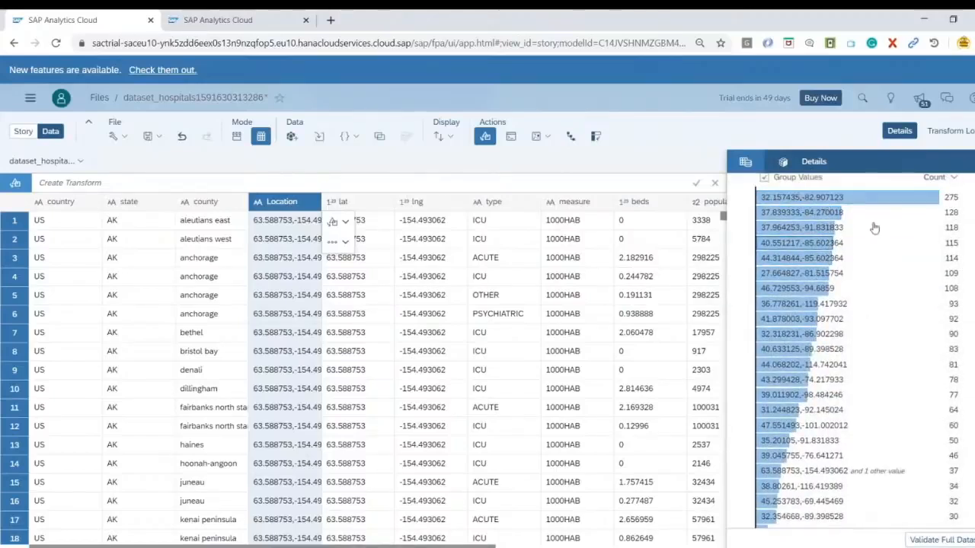
{"action": "scroll", "coordinate": [866, 261], "scroll_direction": "down", "scroll_amount": 2}
{"action": "scroll", "coordinate": [866, 342], "scroll_direction": "up", "scroll_amount": 10}
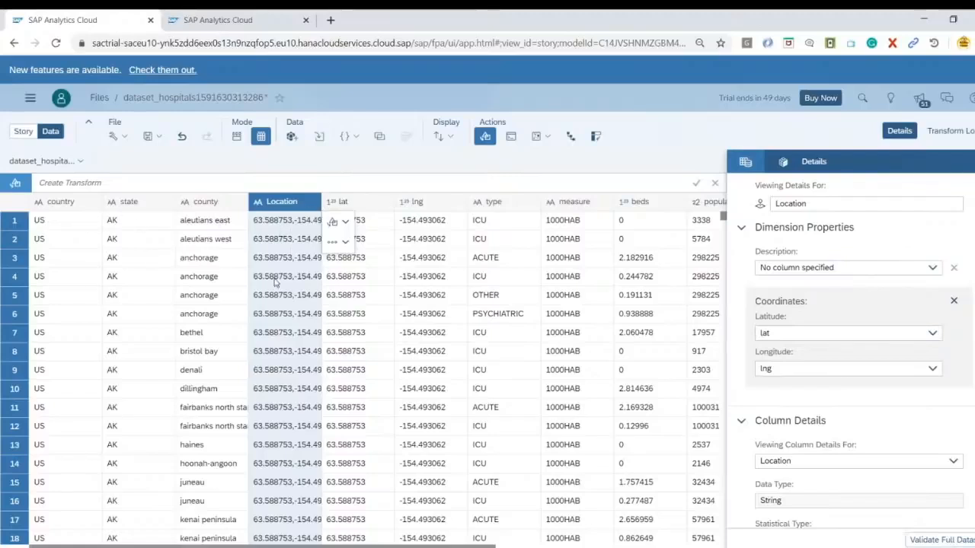
{"action": "left_click", "coordinate": [932, 270]}
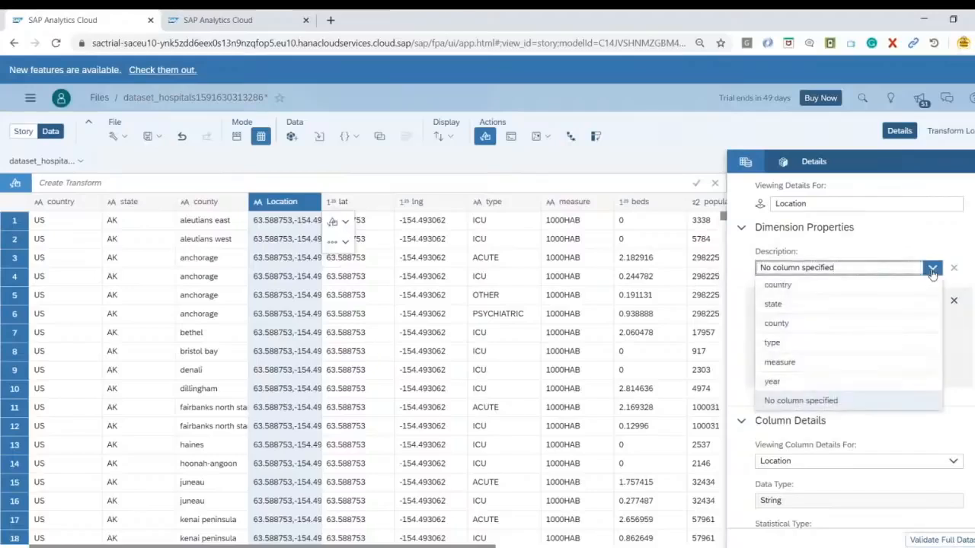
{"action": "left_click", "coordinate": [798, 309]}
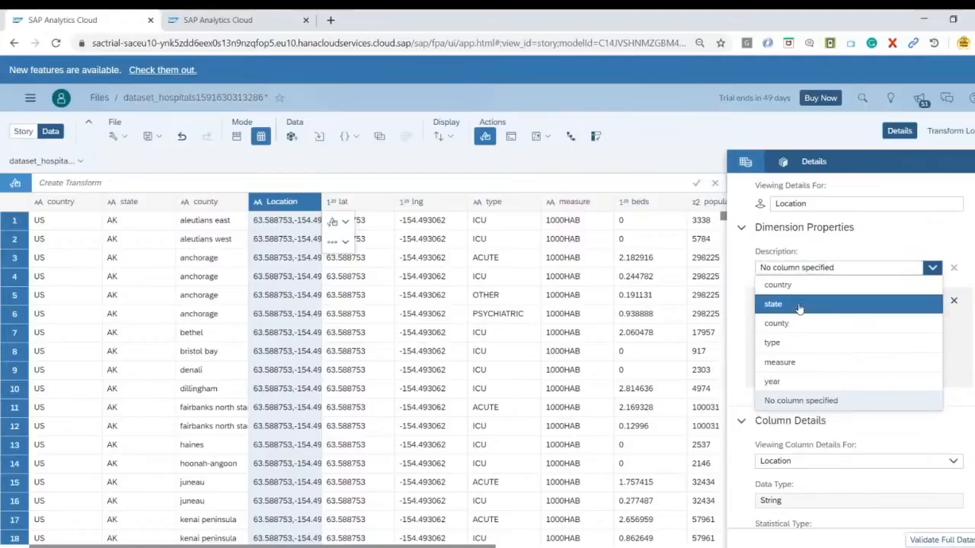
{"action": "left_click", "coordinate": [824, 301]}
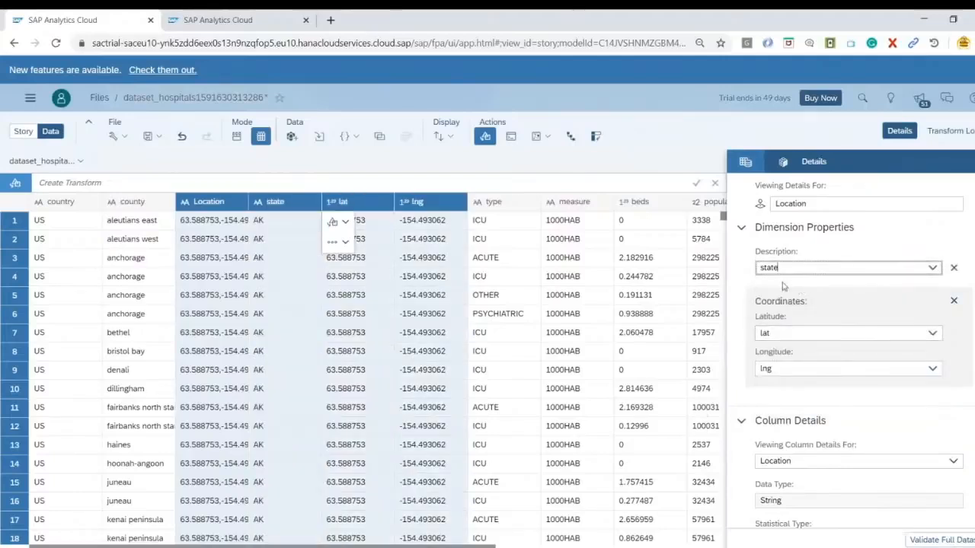
{"action": "left_click", "coordinate": [747, 278]}
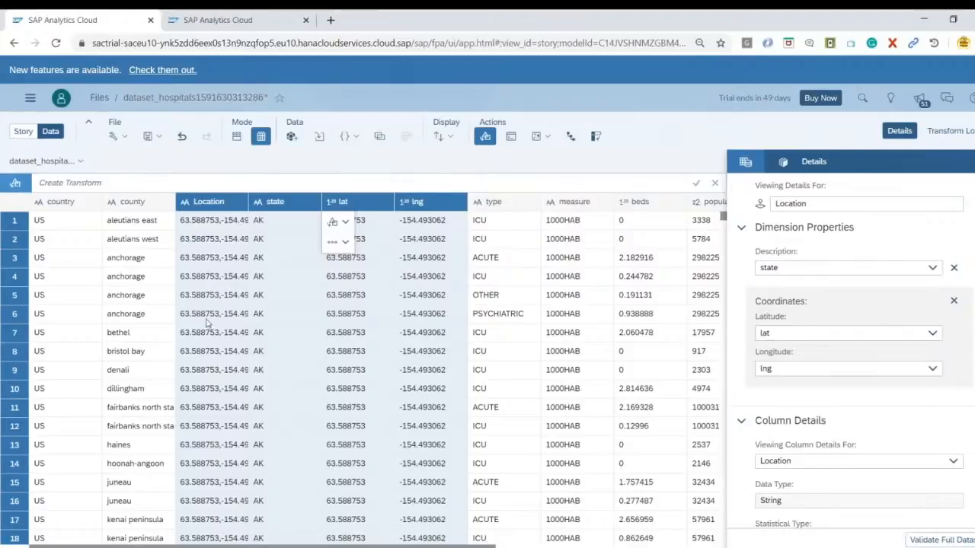
Switch to the story view and save the story in My Files as Stroy_Hospital_beds_USA
{"action": "left_click", "coordinate": [20, 135]}
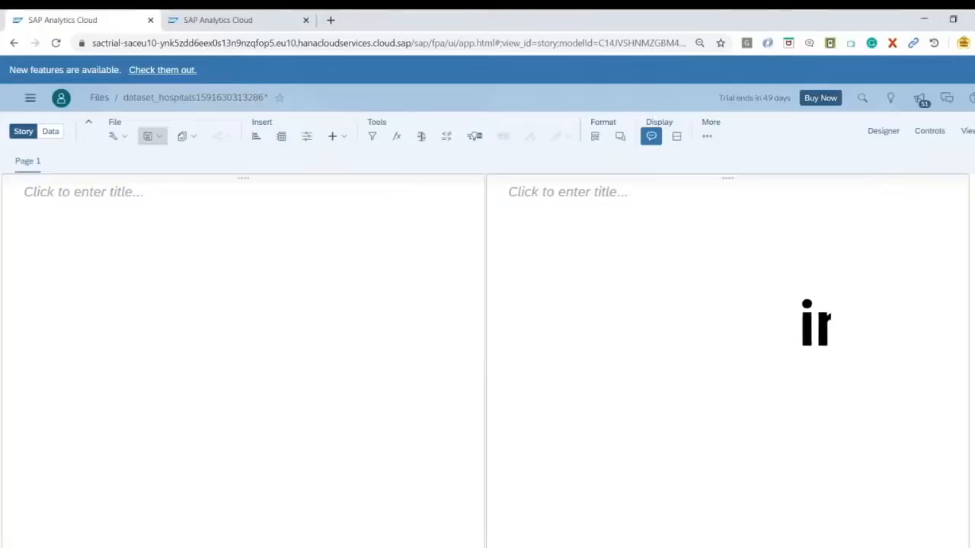
{"action": "left_click", "coordinate": [152, 137]}
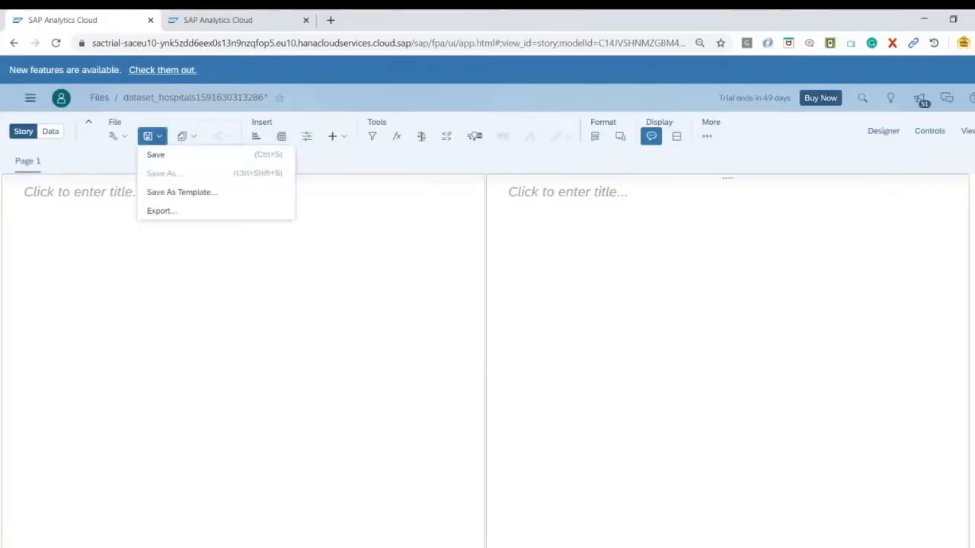
{"action": "left_click", "coordinate": [189, 163]}
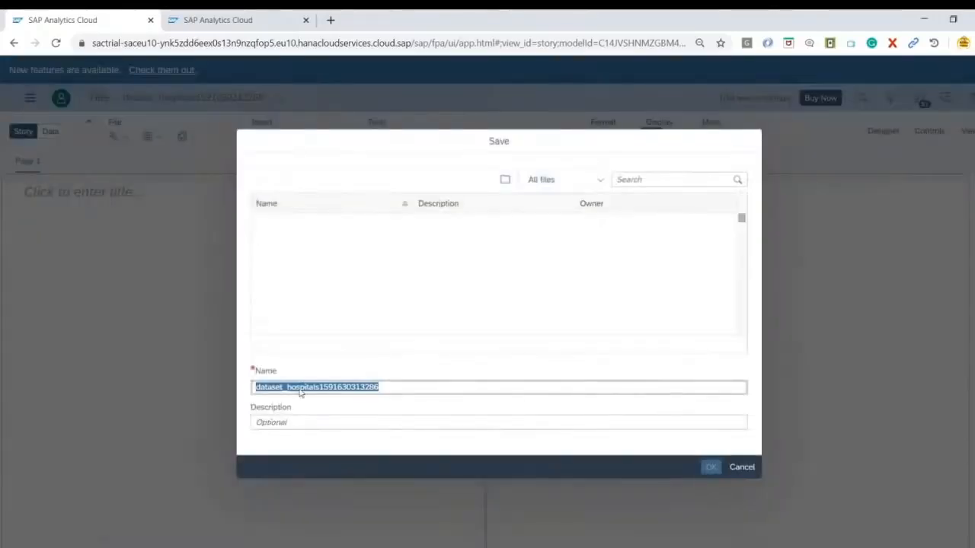
{"action": "left_click_drag", "start_coordinate": [420, 388], "coordinate": [236, 394]}
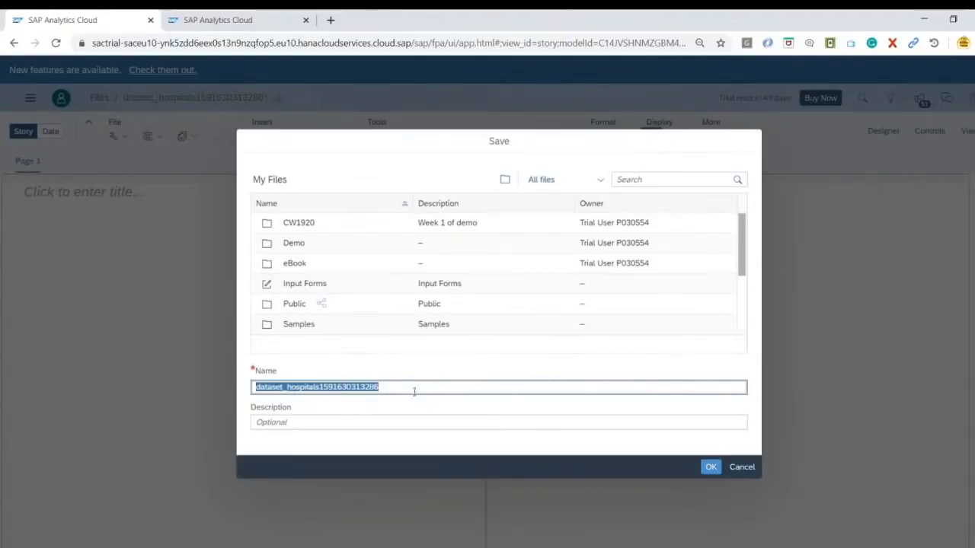
{"action": "type", "text": "Stroy_Hospital"}
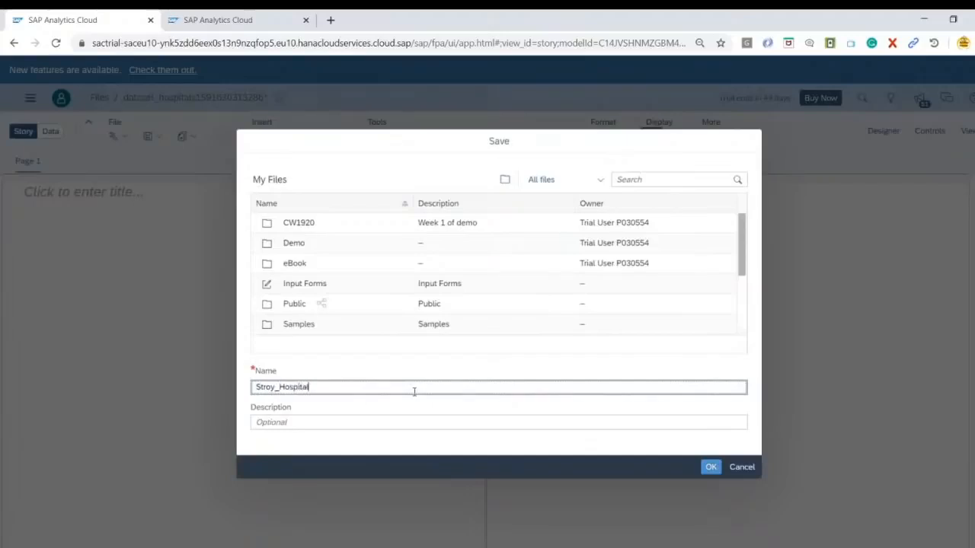
{"action": "type", "text": "_beds_USA"}
{"action": "left_click", "coordinate": [710, 467]}
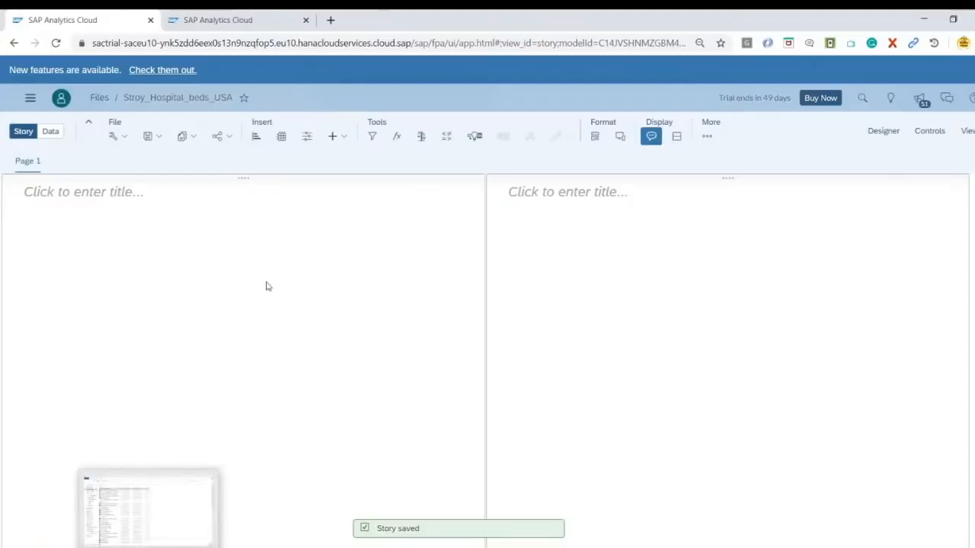
Narrow the first lane of Page 1 and remove it, leaving a single lane across the page
{"action": "left_click_drag", "start_coordinate": [480, 259], "coordinate": [143, 245]}
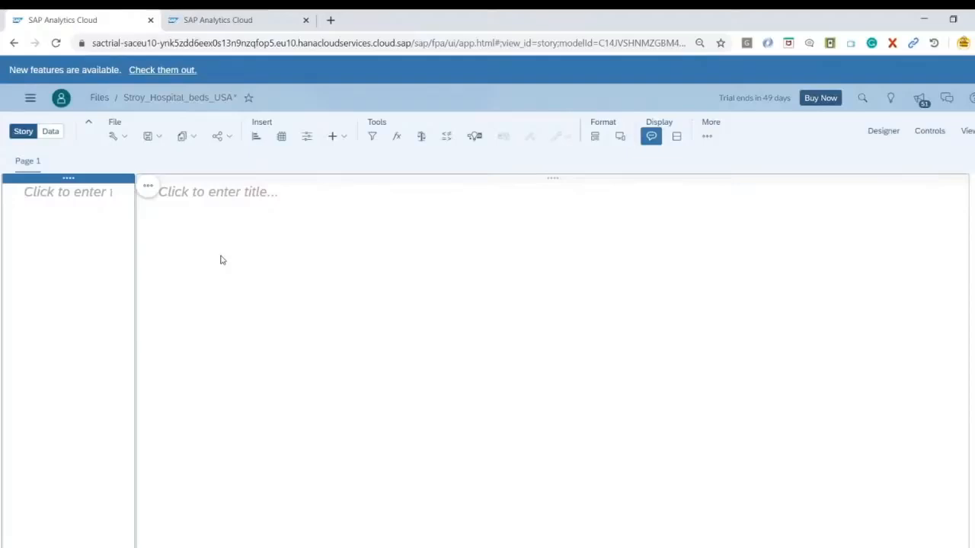
{"action": "left_click", "coordinate": [92, 177]}
{"action": "left_click", "coordinate": [96, 178]}
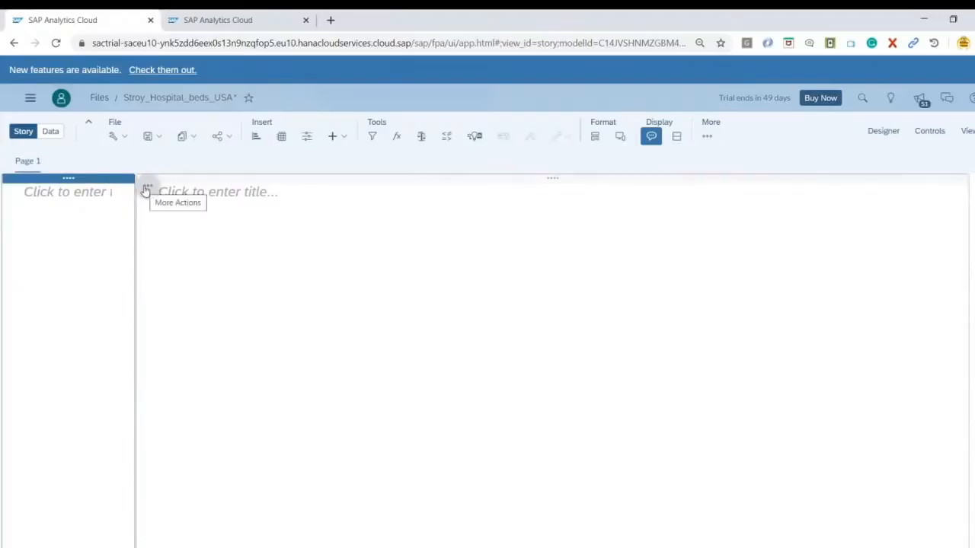
{"action": "left_click", "coordinate": [148, 187]}
{"action": "left_click", "coordinate": [194, 242]}
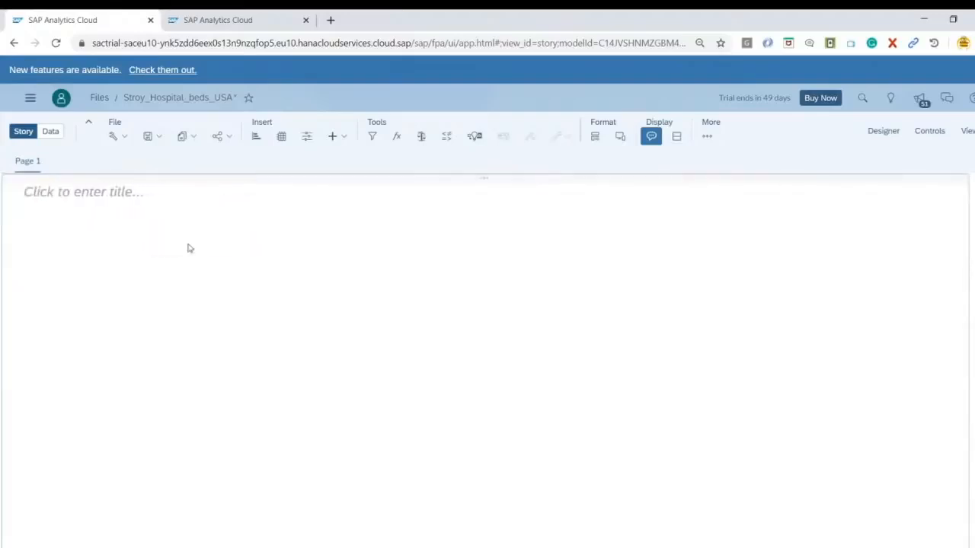
Delete the title placeholder from the remaining lane of Page 1
{"action": "left_click", "coordinate": [111, 195]}
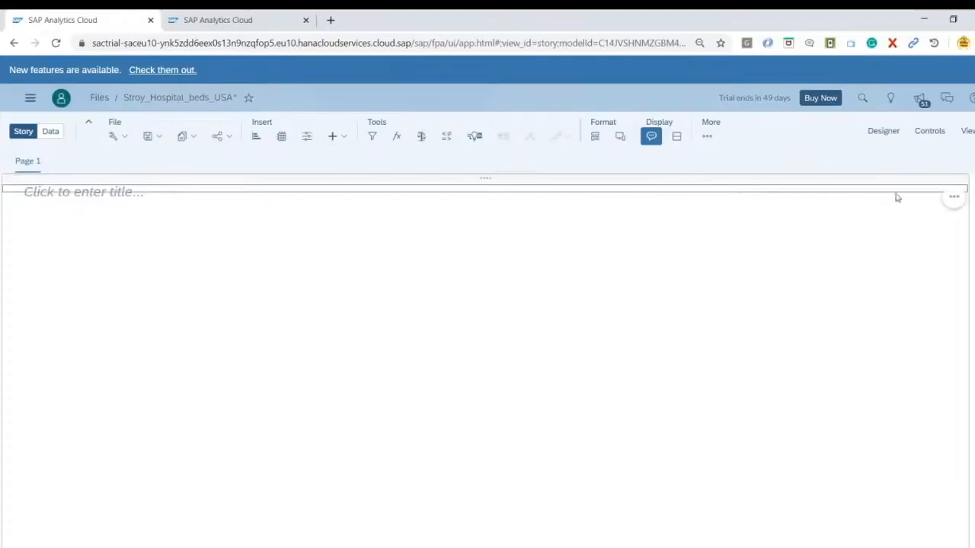
{"action": "left_click", "coordinate": [954, 197]}
{"action": "left_click", "coordinate": [877, 290]}
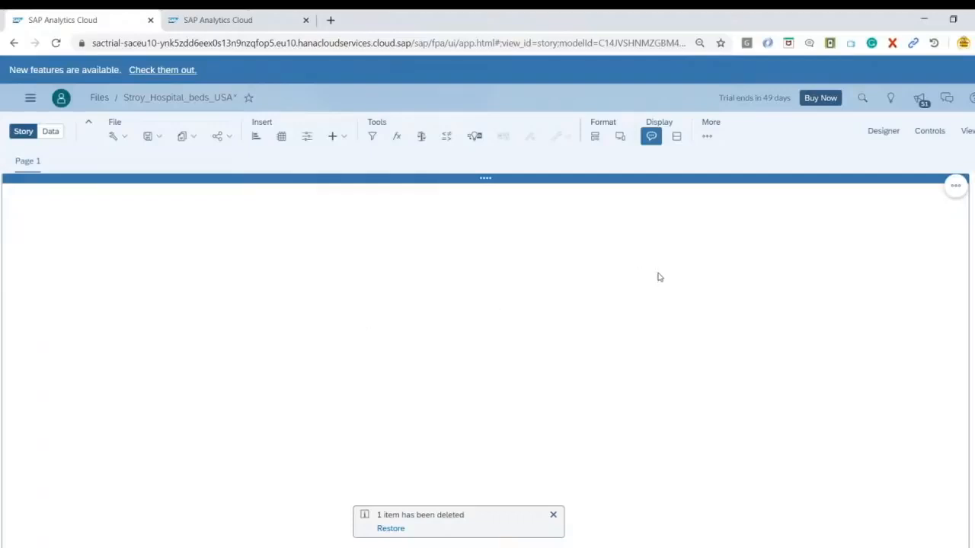
Insert a geo map on Page 1 and enlarge it in both width and height
{"action": "left_click", "coordinate": [342, 137]}
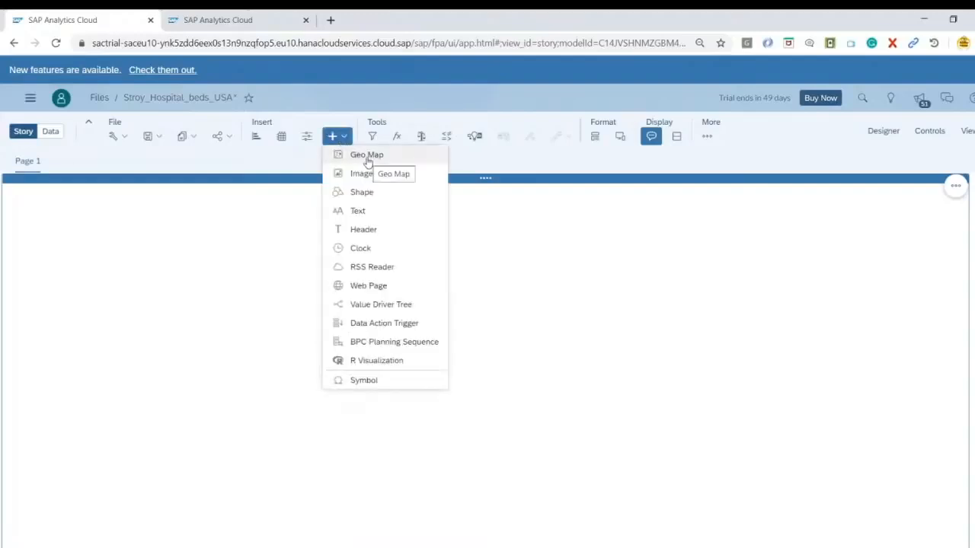
{"action": "left_click", "coordinate": [367, 157]}
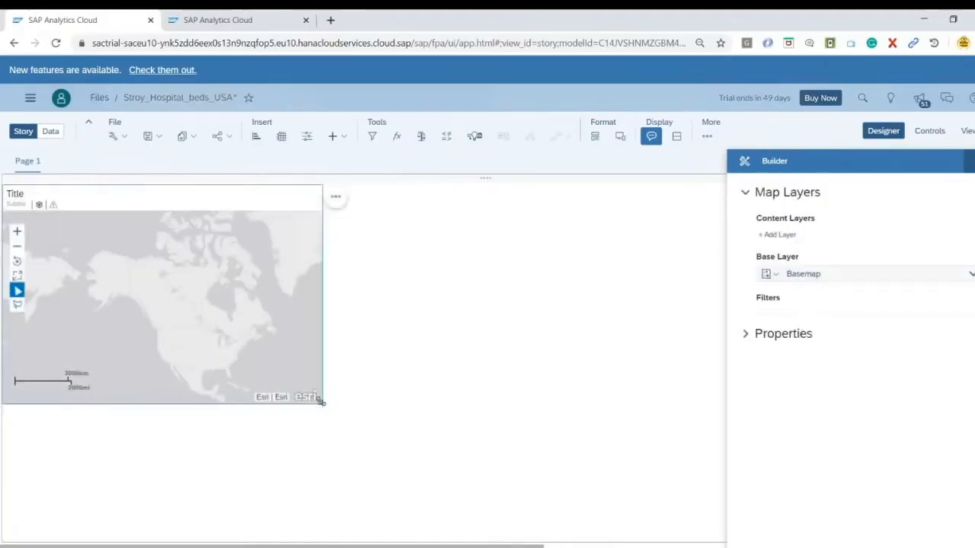
{"action": "left_click_drag", "start_coordinate": [321, 402], "coordinate": [457, 468]}
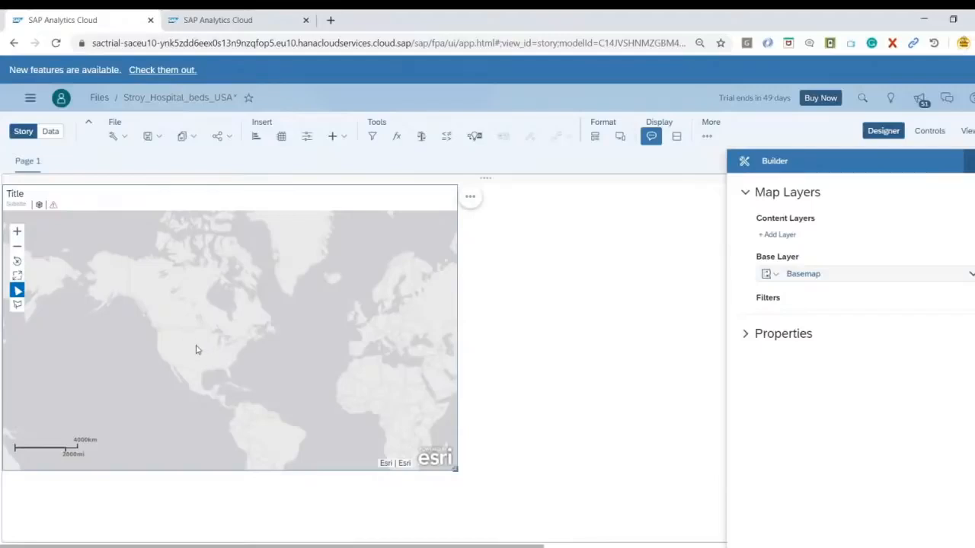
Add a bubble layer from dataset_hospitals to the map, using Location as its location dimension
{"action": "left_click", "coordinate": [781, 239]}
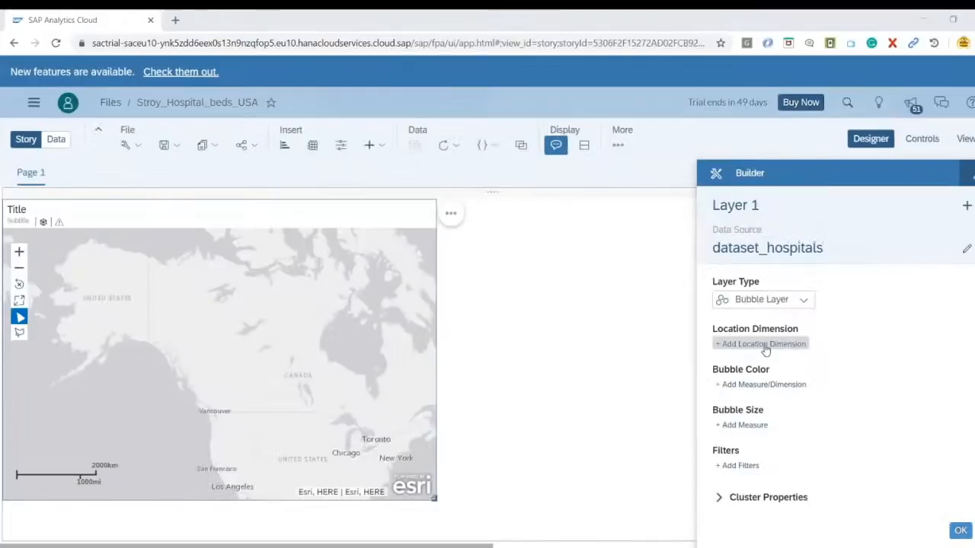
{"action": "left_click", "coordinate": [763, 344]}
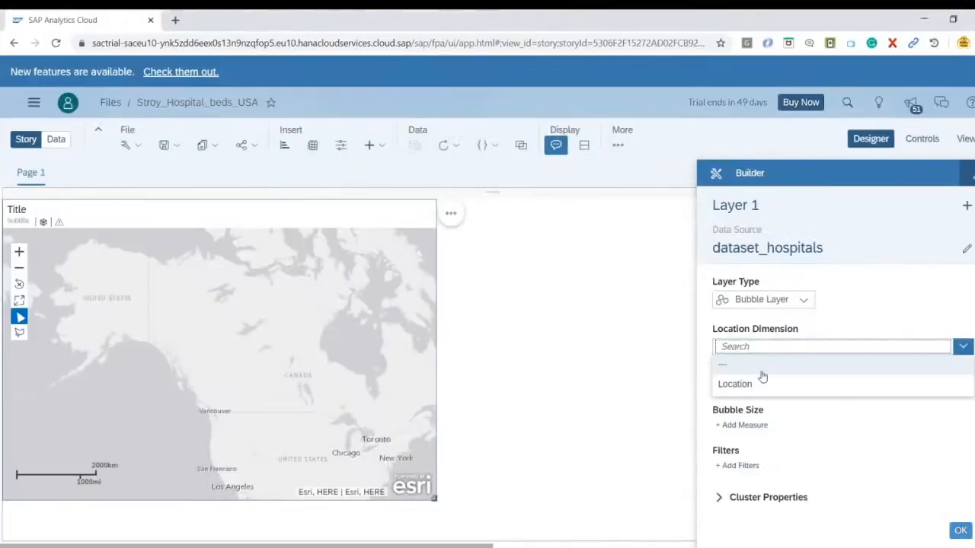
{"action": "left_click", "coordinate": [744, 387]}
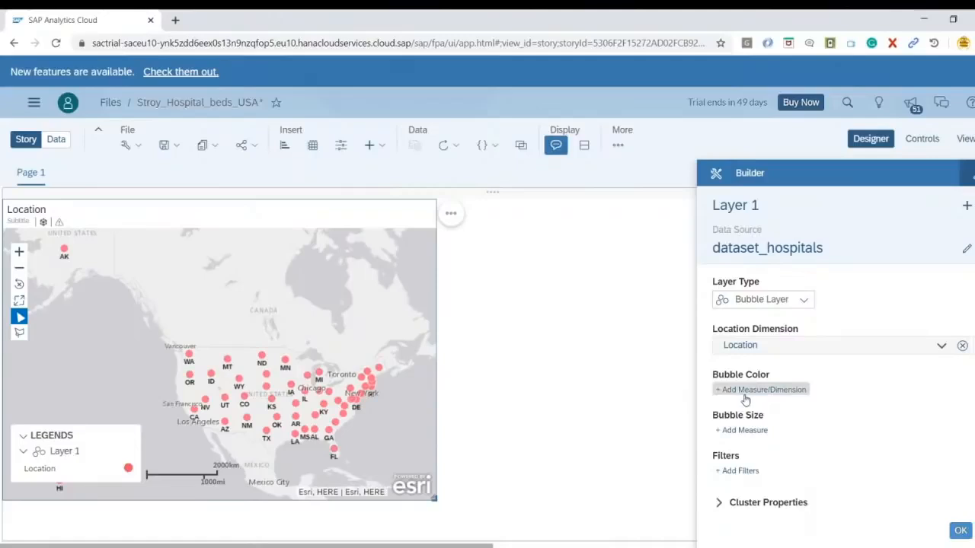
Set both the bubble size and the bubble color of the map layer to the population measure
{"action": "left_click", "coordinate": [744, 431]}
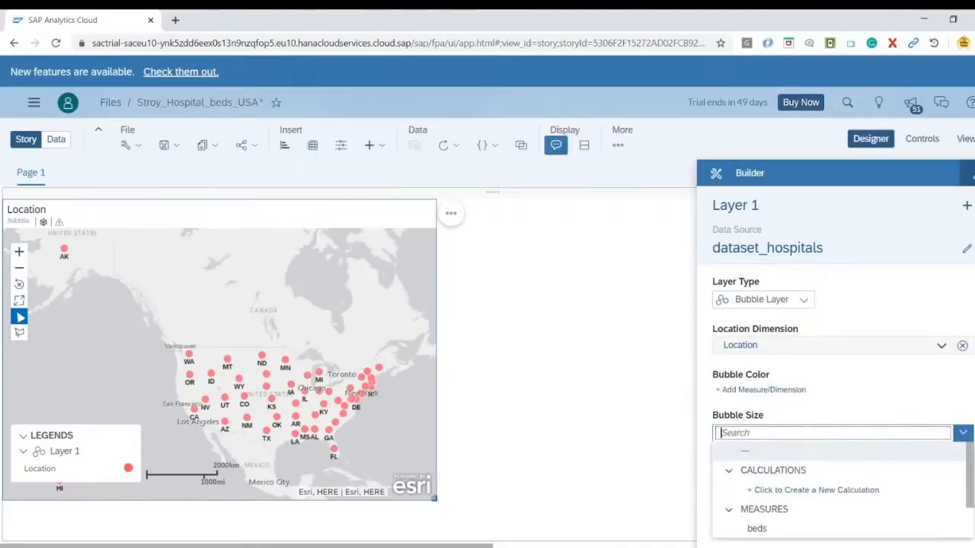
{"action": "scroll", "coordinate": [845, 488], "scroll_direction": "down", "scroll_amount": 2}
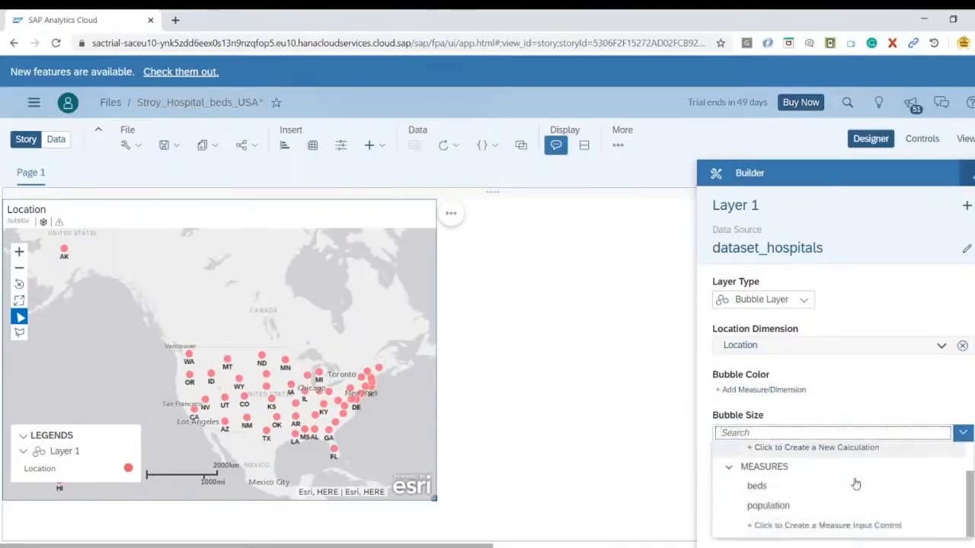
{"action": "left_click", "coordinate": [770, 507]}
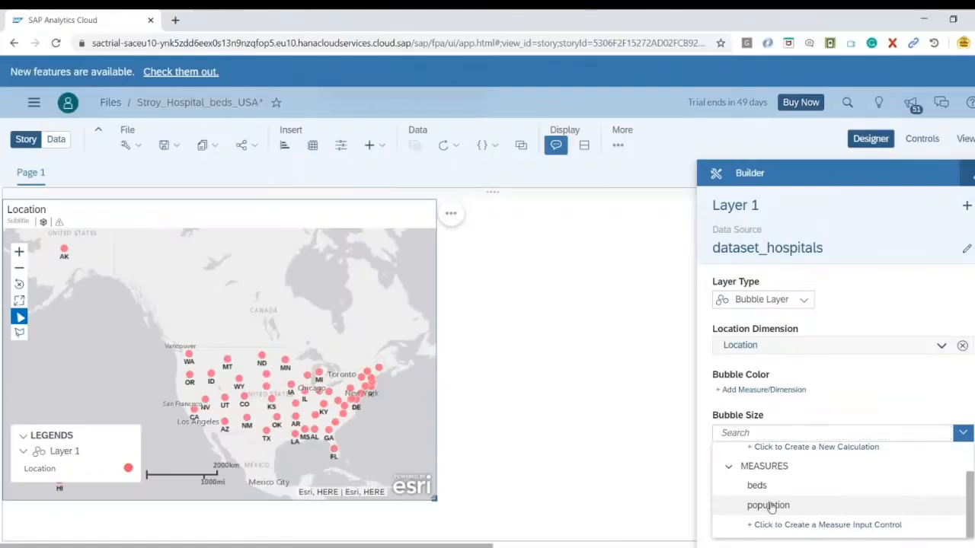
{"action": "left_click", "coordinate": [769, 505]}
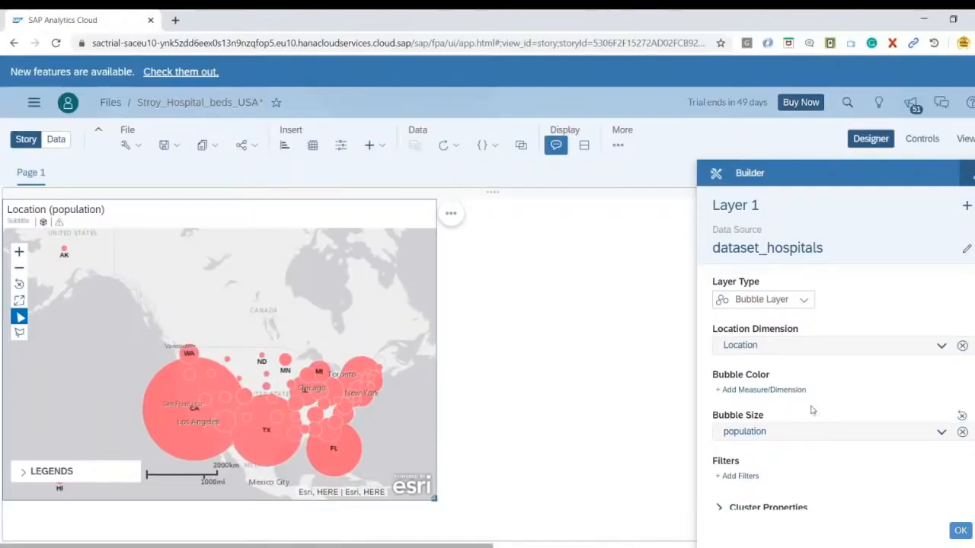
{"action": "left_click", "coordinate": [784, 393]}
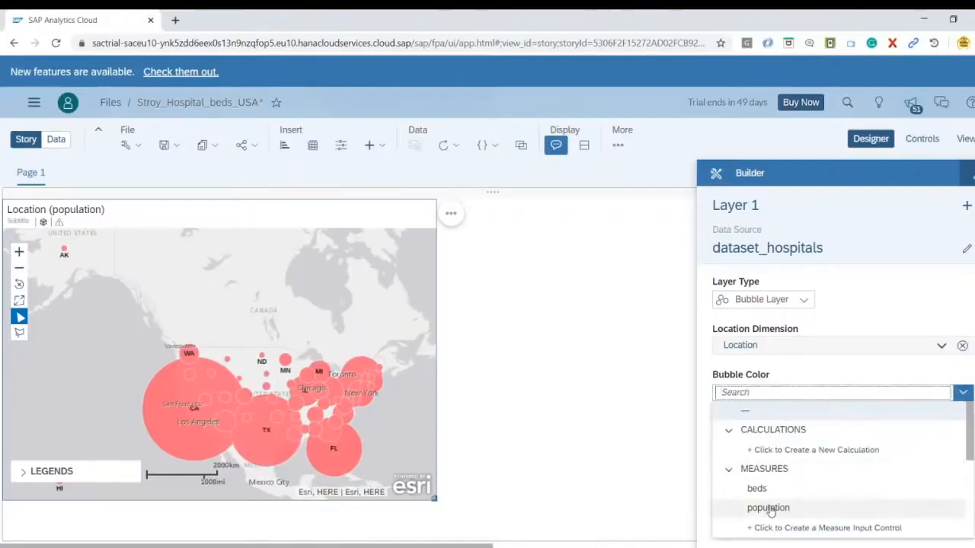
{"action": "left_click", "coordinate": [768, 508]}
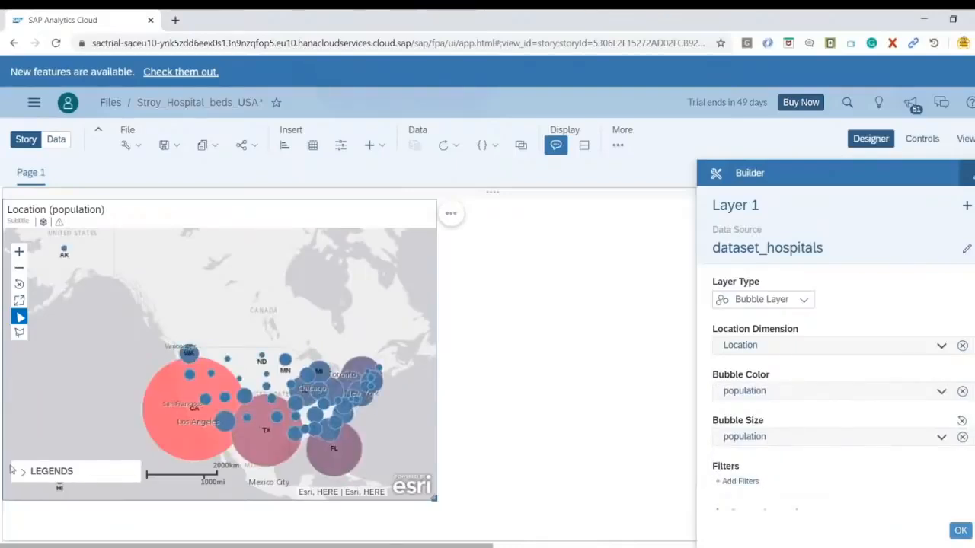
Review the map legend and set the opacity of the population bubble color to 65%
{"action": "left_click", "coordinate": [22, 472]}
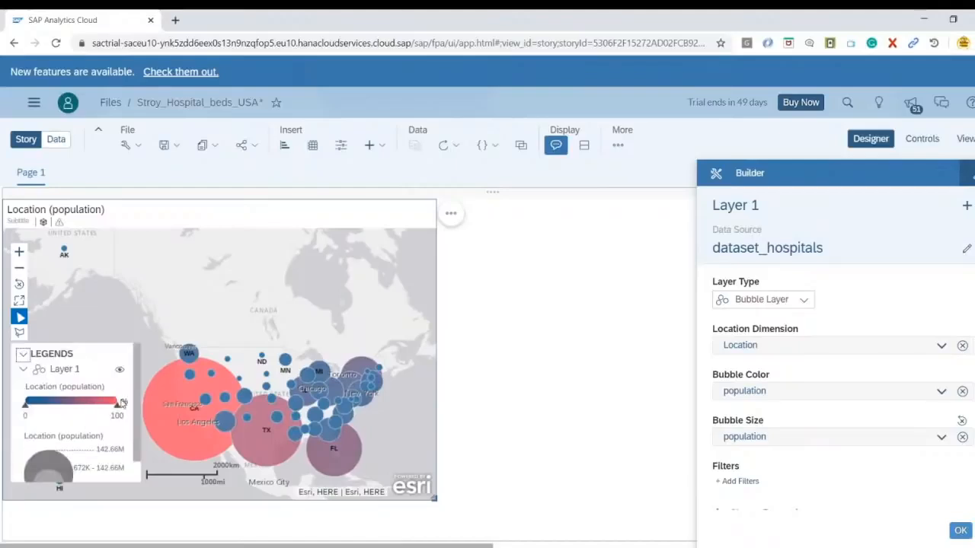
{"action": "left_click", "coordinate": [23, 354]}
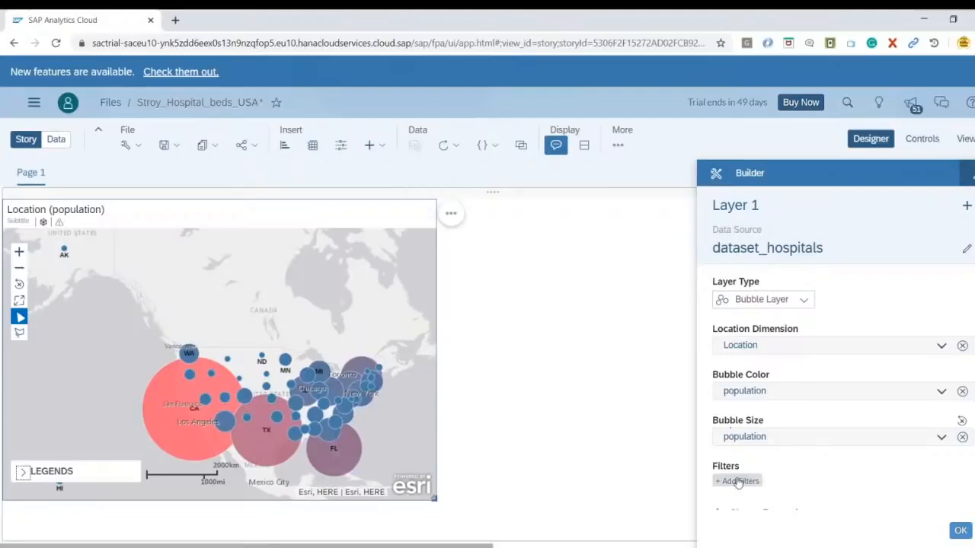
{"action": "scroll", "coordinate": [799, 472], "scroll_direction": "down", "scroll_amount": 1}
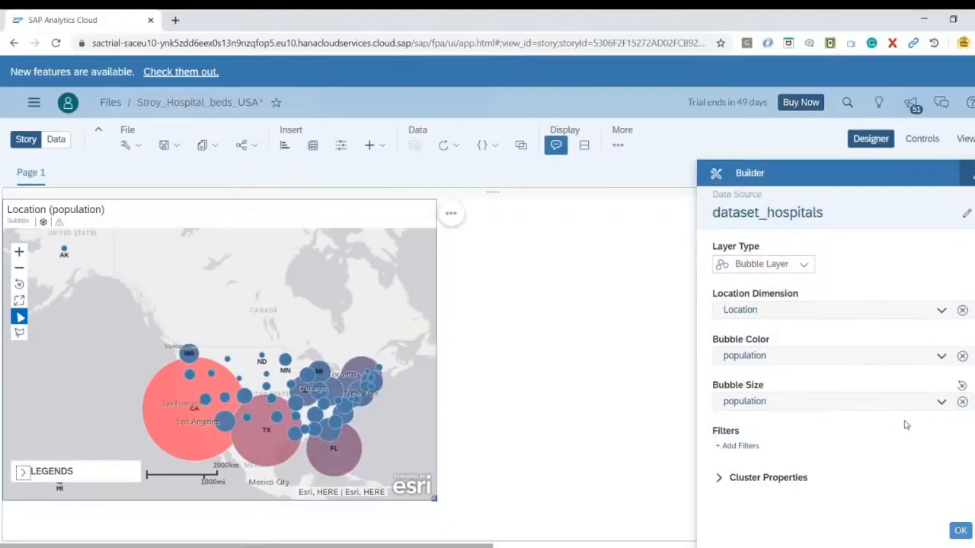
{"action": "left_click", "coordinate": [941, 356]}
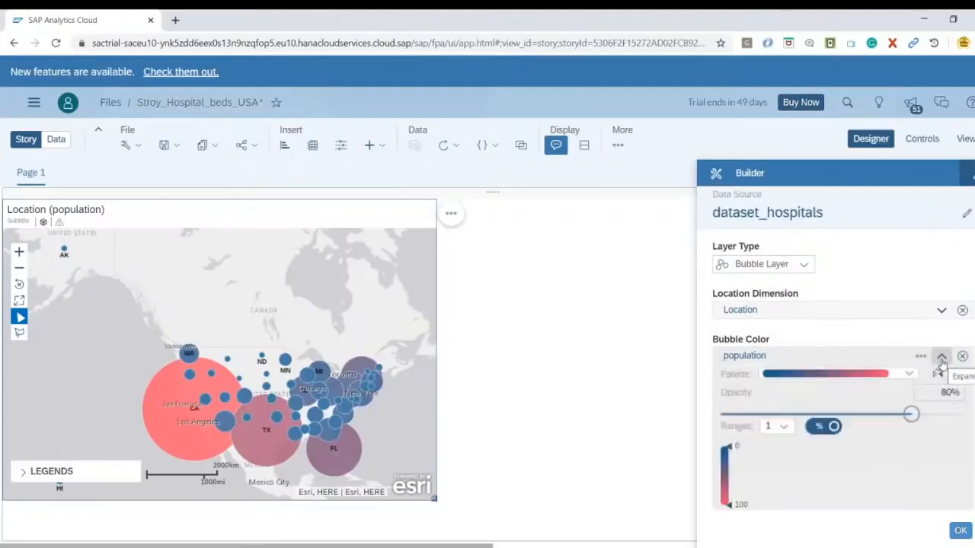
{"action": "left_click", "coordinate": [908, 375]}
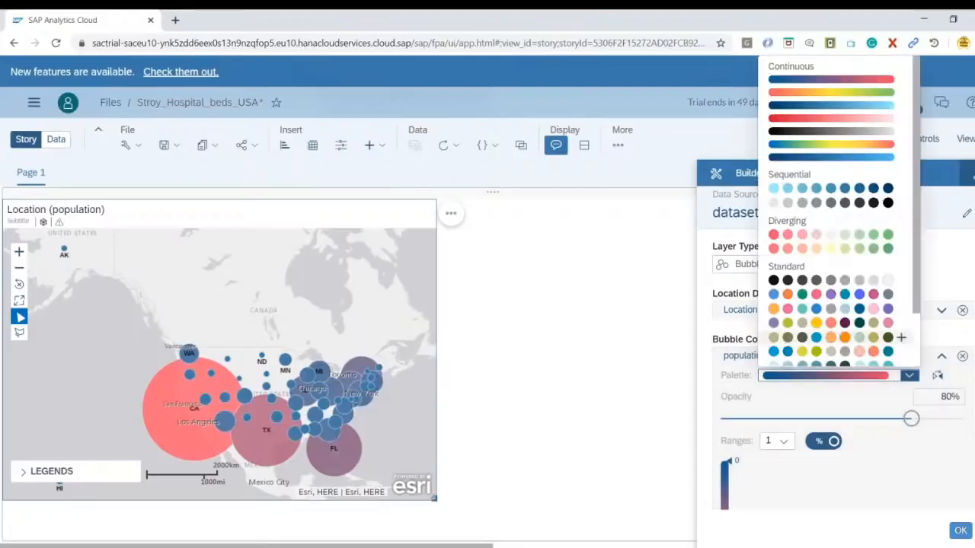
{"action": "left_click", "coordinate": [918, 456]}
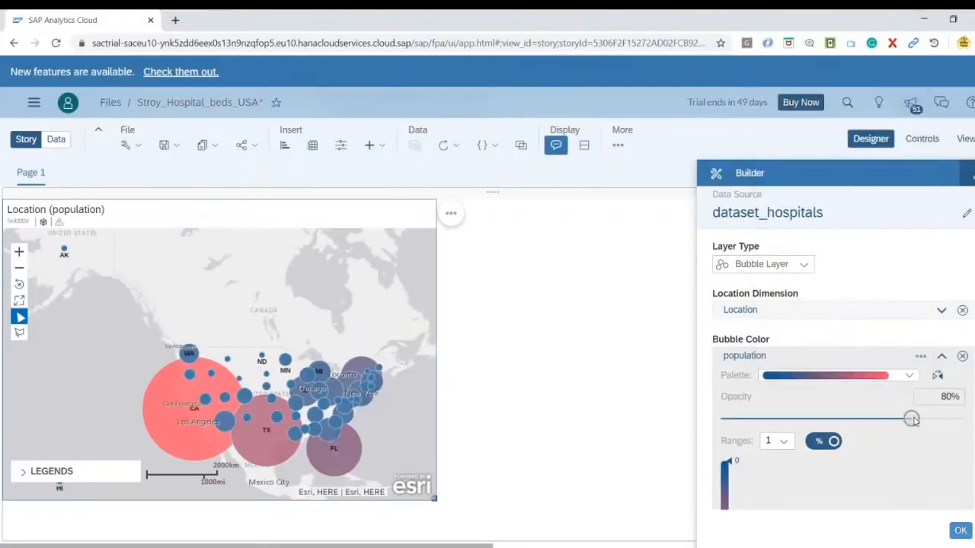
{"action": "left_click_drag", "start_coordinate": [911, 419], "coordinate": [868, 419]}
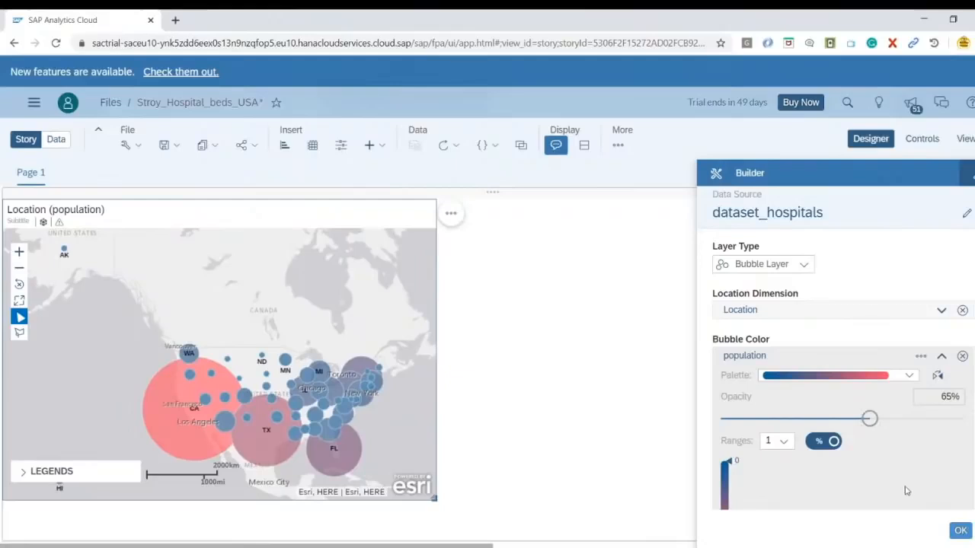
{"action": "left_click", "coordinate": [941, 355]}
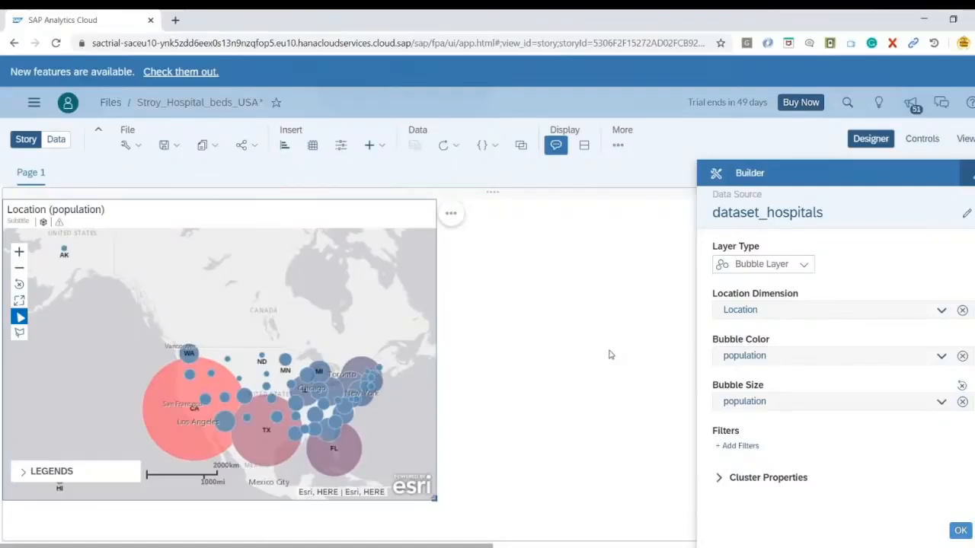
Enlarge the geo map slightly, confirm its bubble layer, and change the base layer to Transparent Dark Gray
{"action": "left_click_drag", "start_coordinate": [436, 501], "coordinate": [464, 525]}
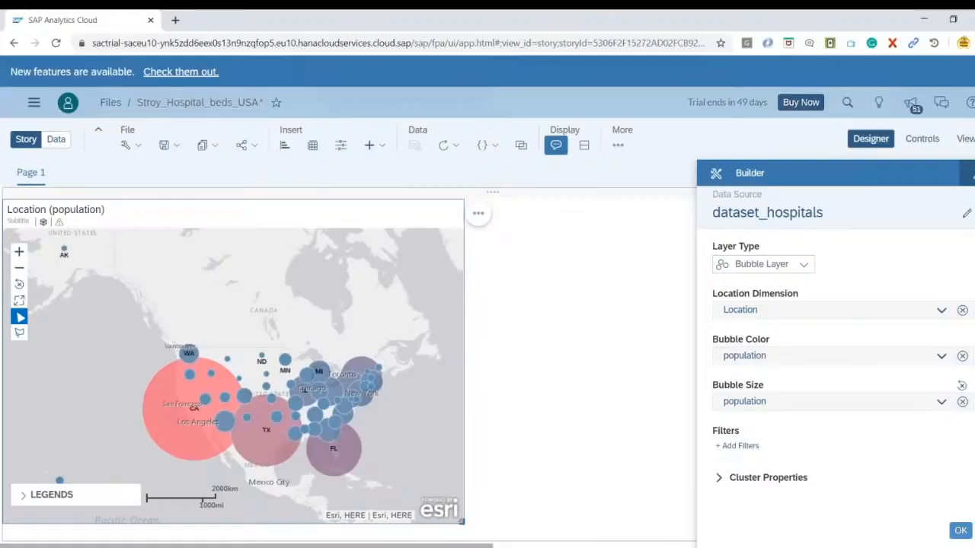
{"action": "left_click", "coordinate": [961, 531]}
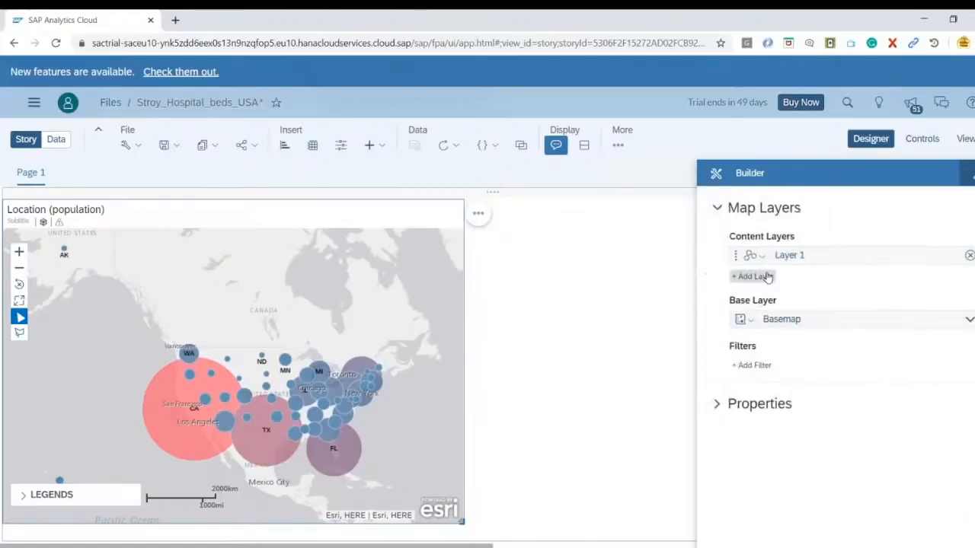
{"action": "left_click", "coordinate": [745, 320]}
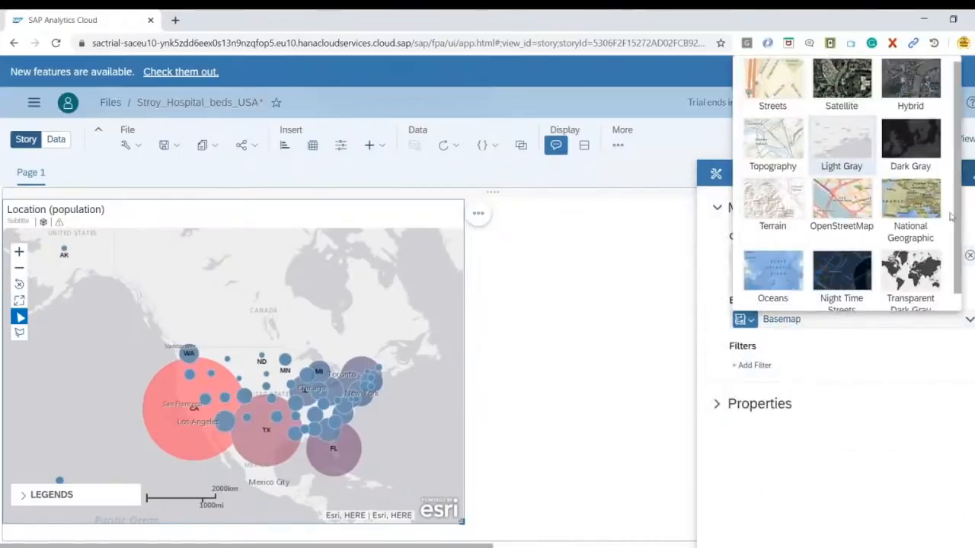
{"action": "scroll", "coordinate": [834, 259], "scroll_direction": "down", "scroll_amount": 1}
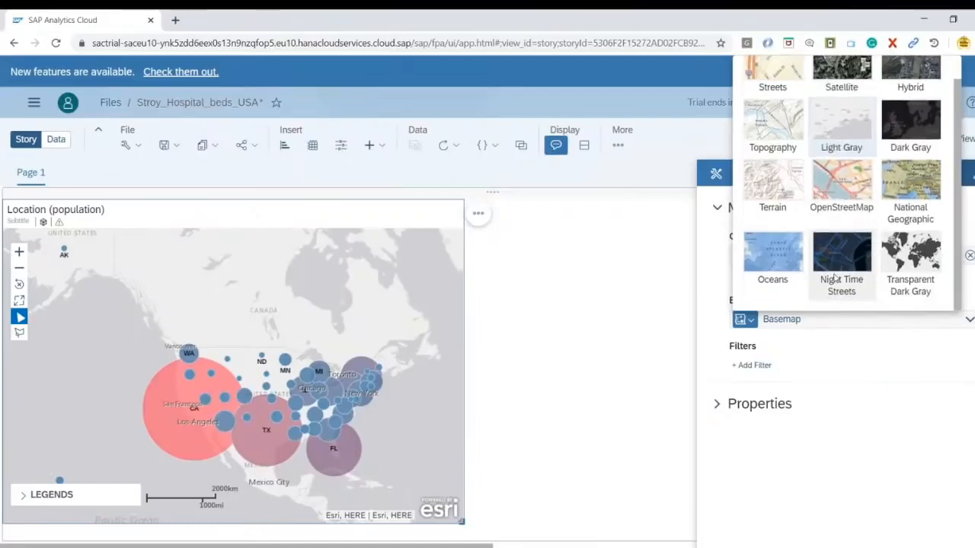
{"action": "left_click", "coordinate": [916, 271]}
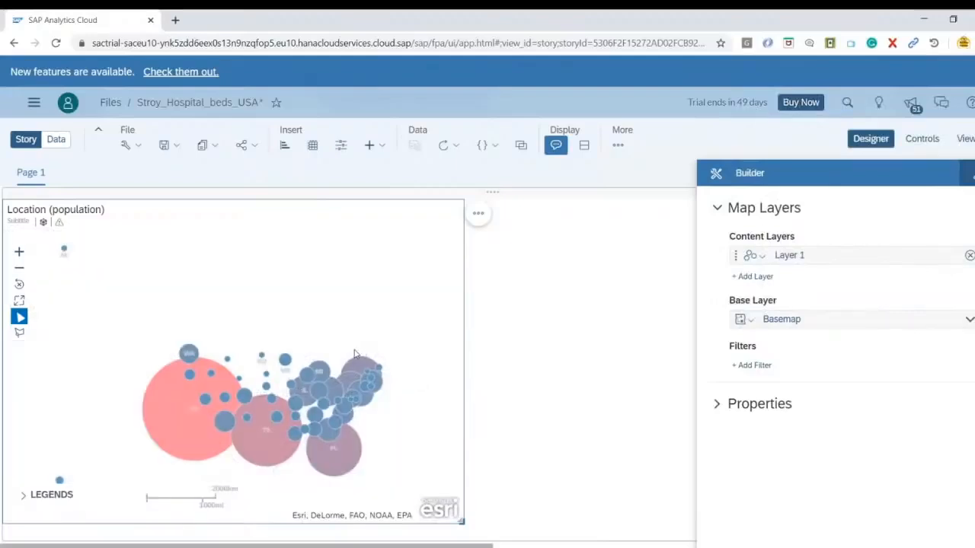
Fit the map to the United States by zooming in and enlarging its frame, and save the story
{"action": "scroll", "coordinate": [262, 395], "scroll_direction": "up", "scroll_amount": 3}
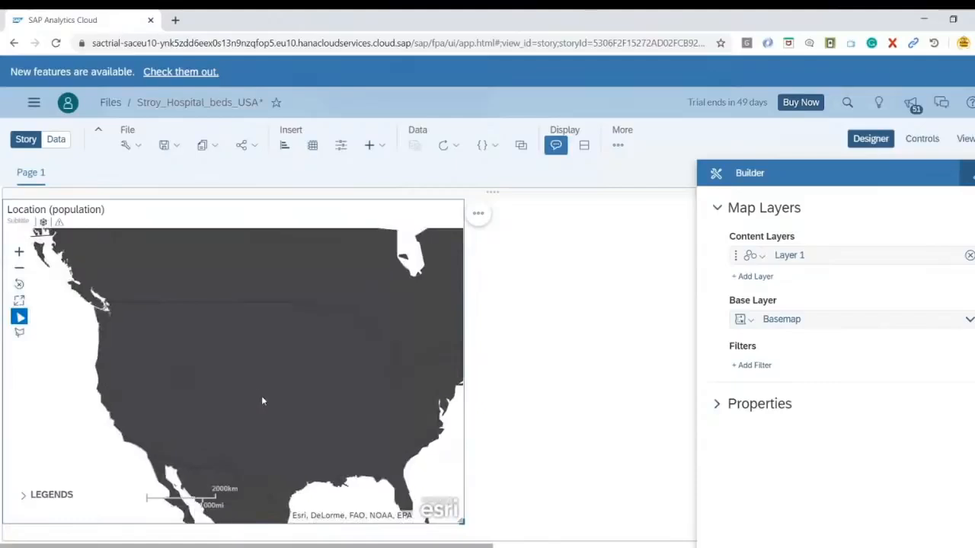
{"action": "scroll", "coordinate": [262, 401], "scroll_direction": "down", "scroll_amount": 2}
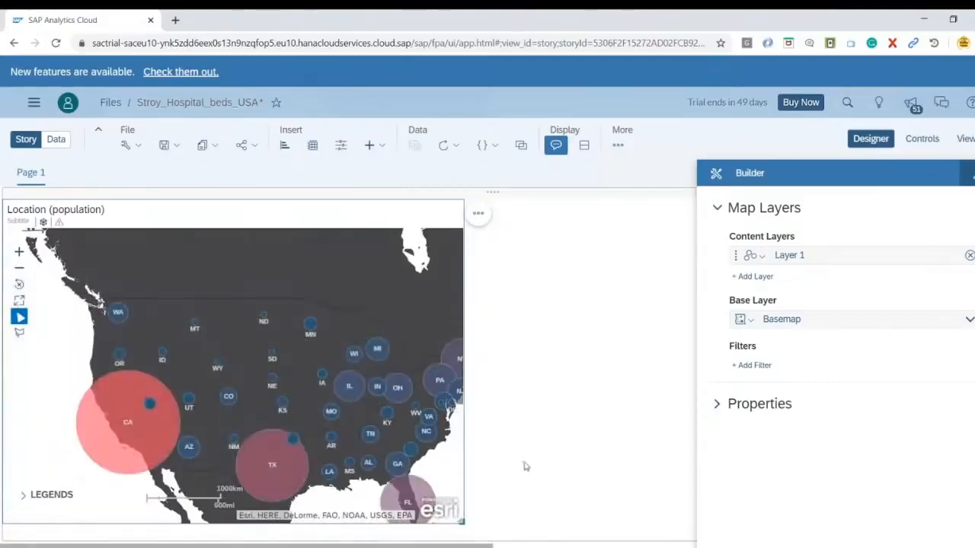
{"action": "left_click_drag", "start_coordinate": [461, 522], "coordinate": [492, 538]}
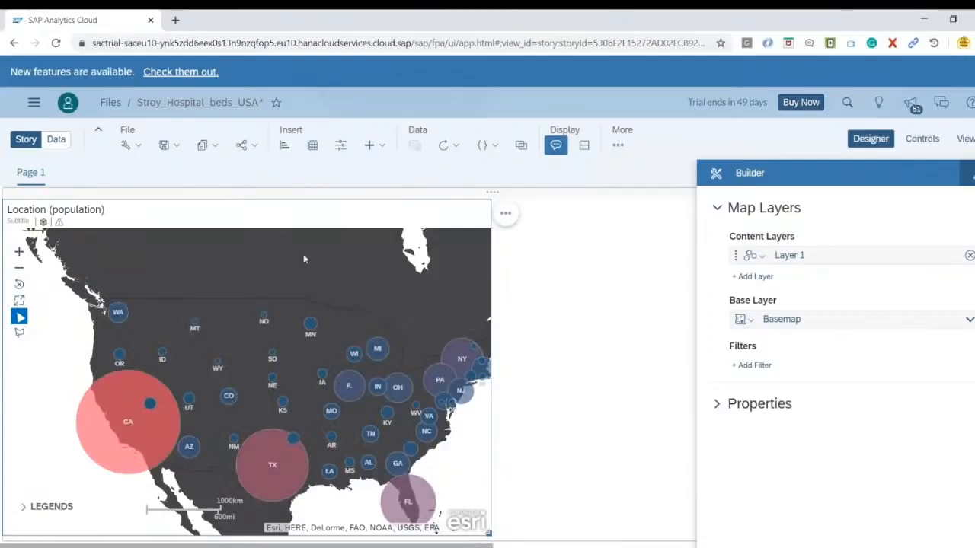
{"action": "left_click", "coordinate": [166, 144]}
{"action": "left_click", "coordinate": [172, 163]}
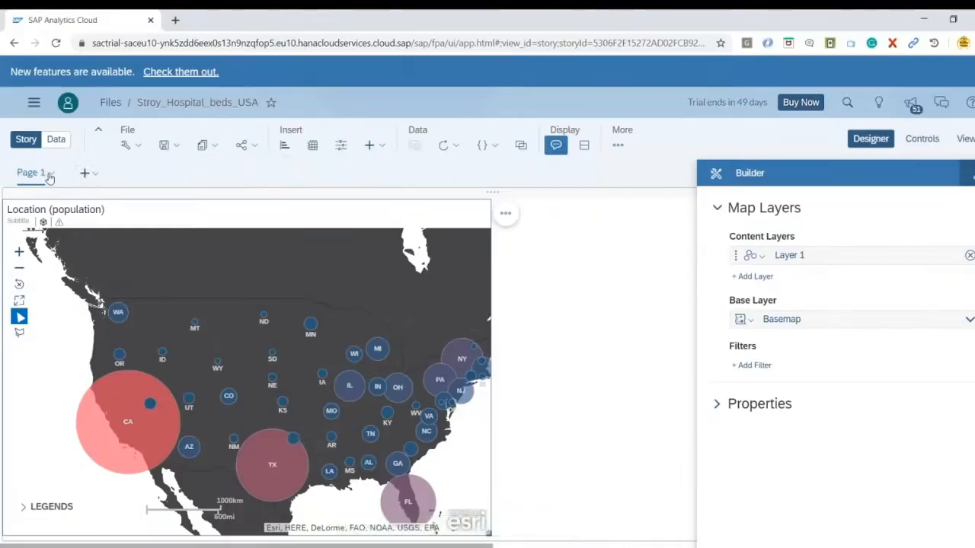
Rename Page 1 as Beds Analysis
{"action": "left_click", "coordinate": [50, 175]}
{"action": "left_click", "coordinate": [28, 259]}
{"action": "left_click", "coordinate": [370, 307]}
{"action": "left_click_drag", "start_coordinate": [370, 306], "coordinate": [245, 304]}
{"action": "type", "text": "Beds Analysis"}
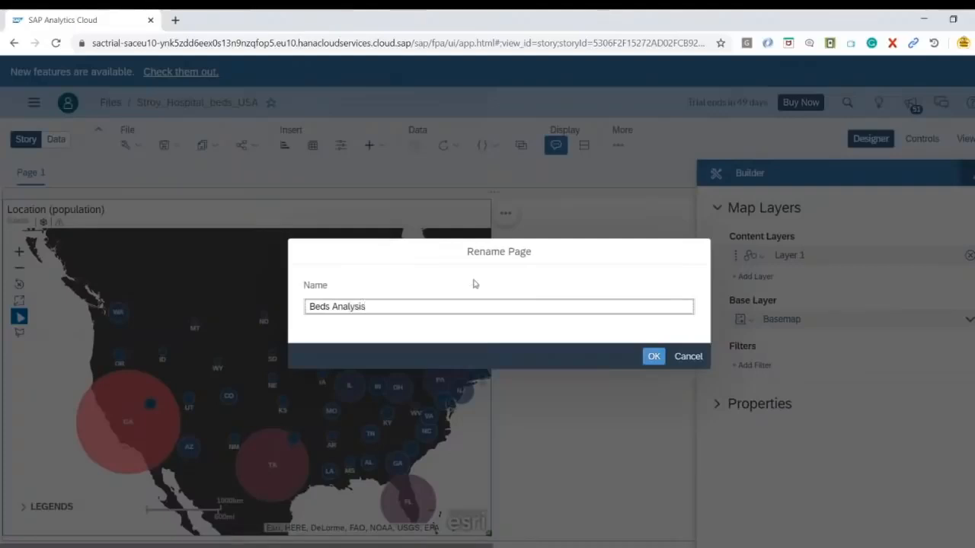
{"action": "left_click", "coordinate": [653, 355]}
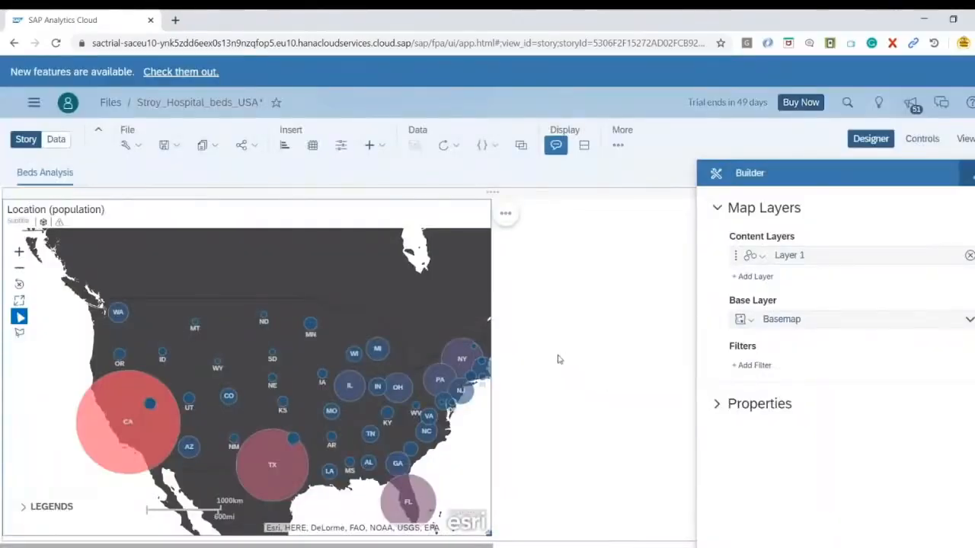
Insert a Bar/Column chart from dataset_hospitals beside the map and enlarge it
{"action": "left_click", "coordinate": [565, 352]}
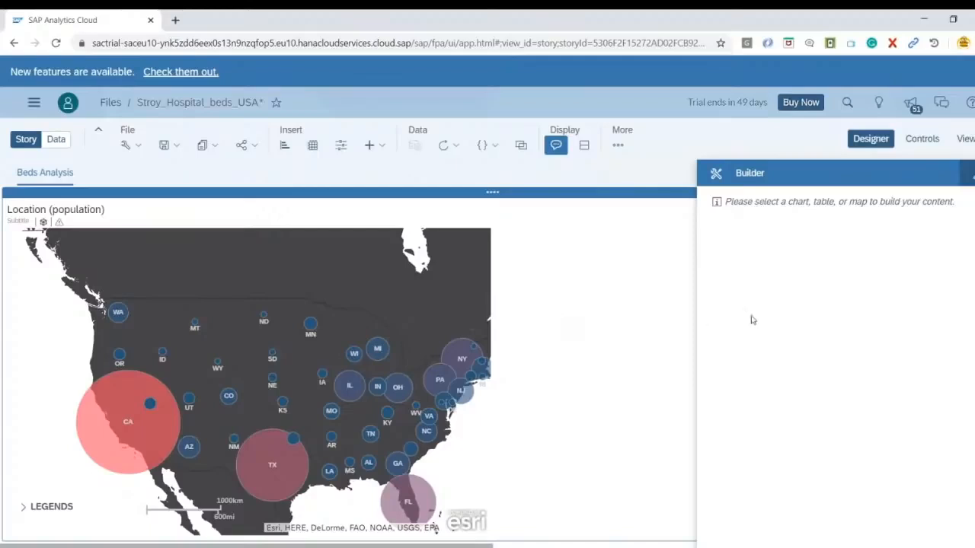
{"action": "left_click", "coordinate": [287, 149]}
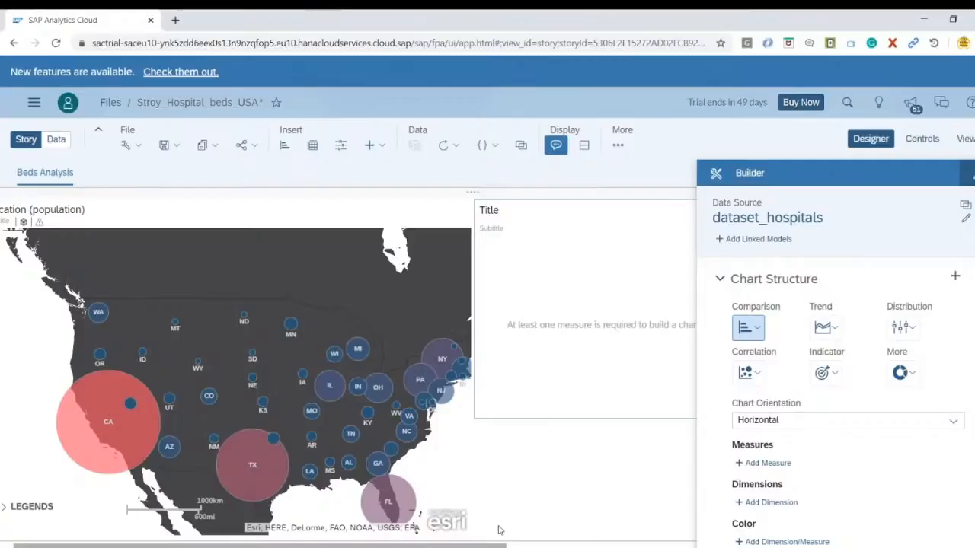
{"action": "left_click_drag", "start_coordinate": [505, 545], "coordinate": [646, 544]}
{"action": "left_click_drag", "start_coordinate": [575, 415], "coordinate": [639, 416]}
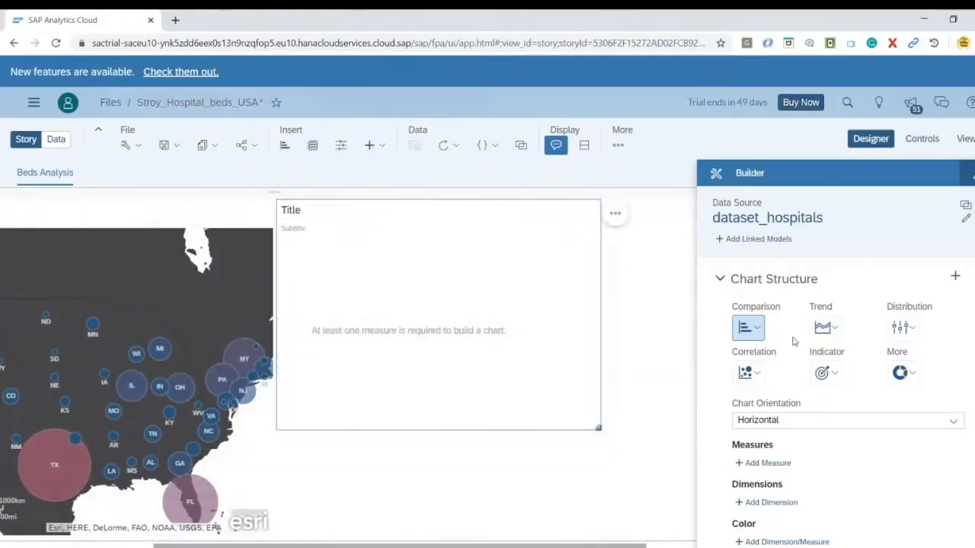
{"action": "left_click", "coordinate": [753, 329]}
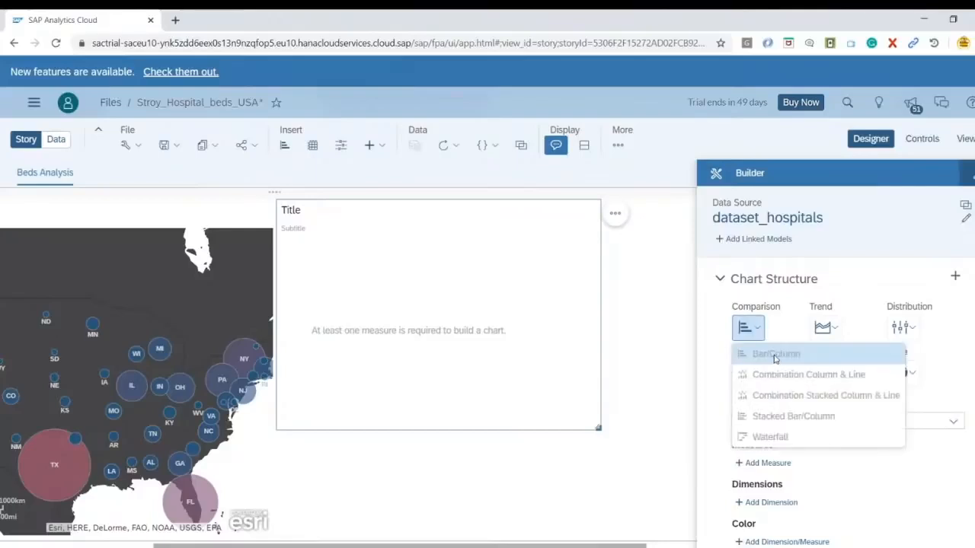
{"action": "left_click", "coordinate": [775, 357]}
Create a new calculation of type Calculated Measure for the chart's measures and name it NoOfBeds
{"action": "scroll", "coordinate": [804, 399], "scroll_direction": "down", "scroll_amount": 2}
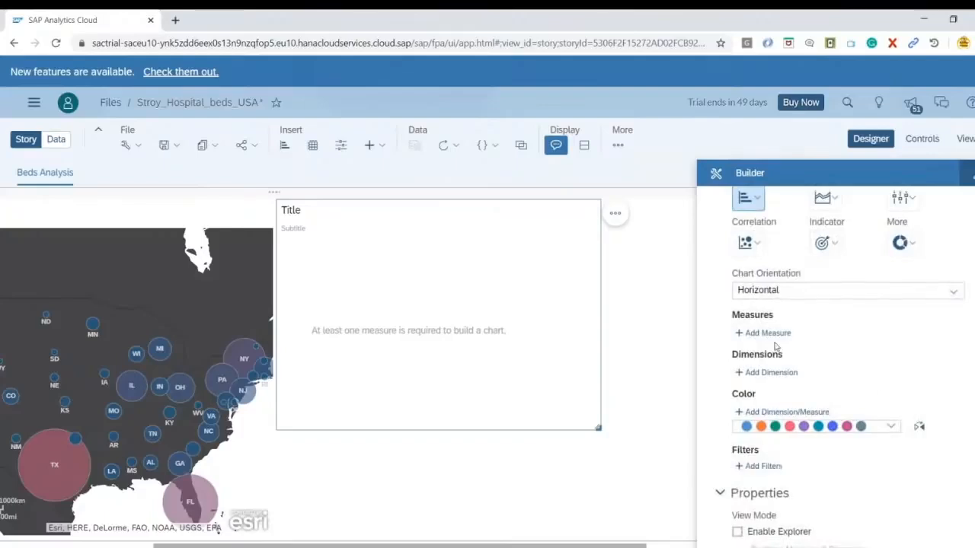
{"action": "left_click", "coordinate": [769, 333]}
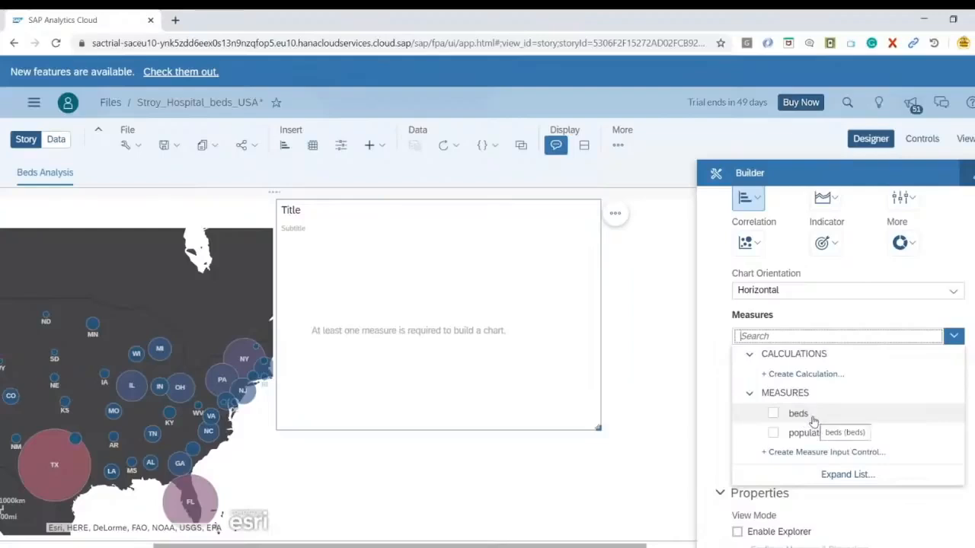
{"action": "left_click", "coordinate": [807, 379]}
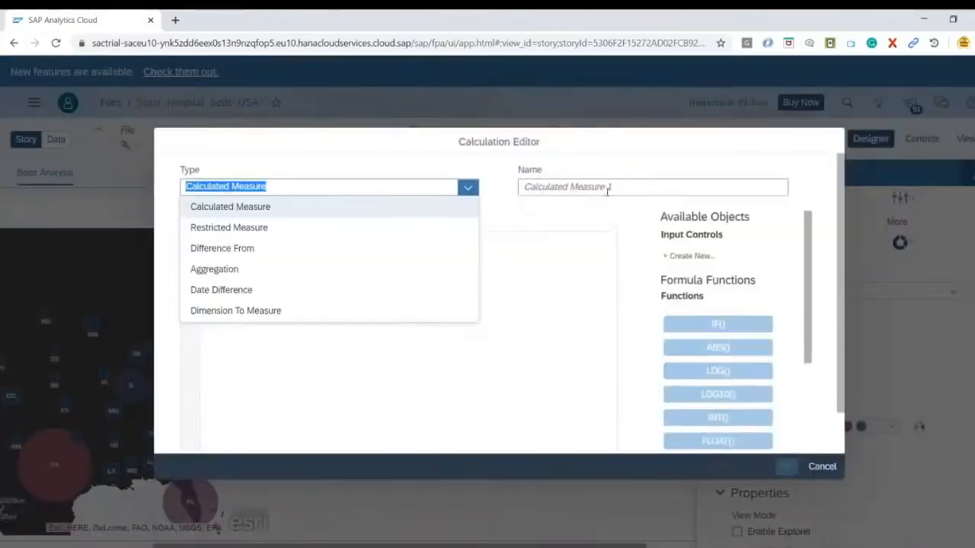
{"action": "left_click", "coordinate": [263, 209]}
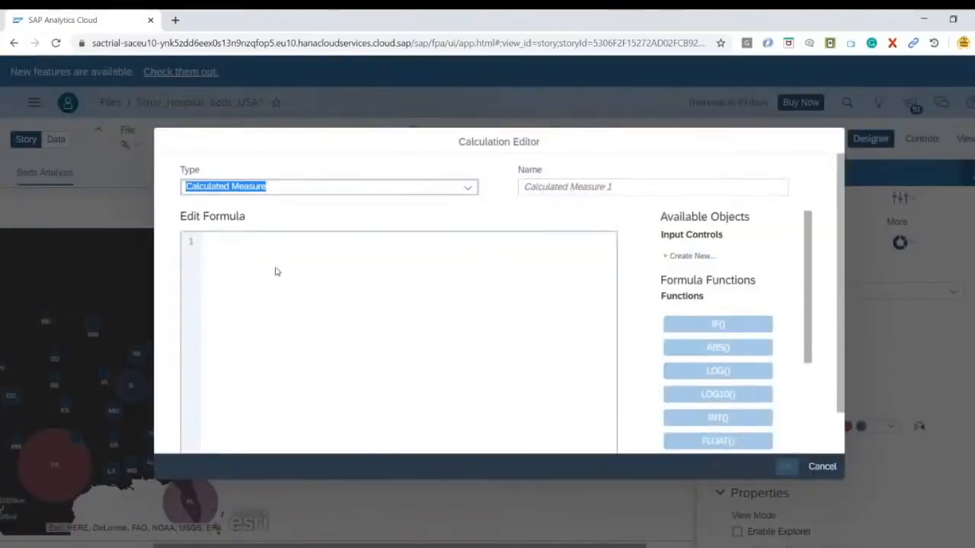
{"action": "left_click", "coordinate": [581, 186]}
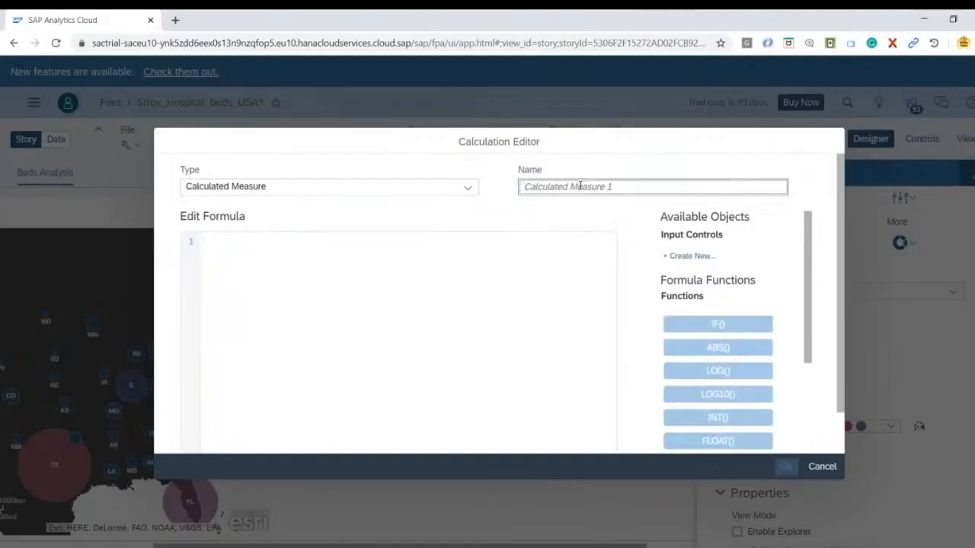
{"action": "type", "text": "NoOfBeds"}
Enter the NoOfBeds formula ["dataset_hospitals":population] * ["dataset_hospitals":beds] / 1000 and review the available calculation types
{"action": "left_click", "coordinate": [552, 231]}
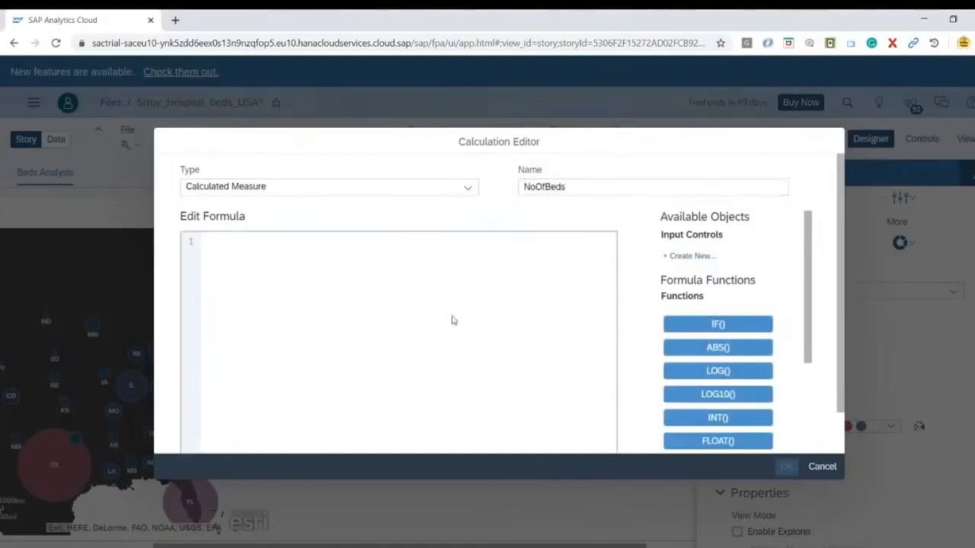
{"action": "type", "text": "["}
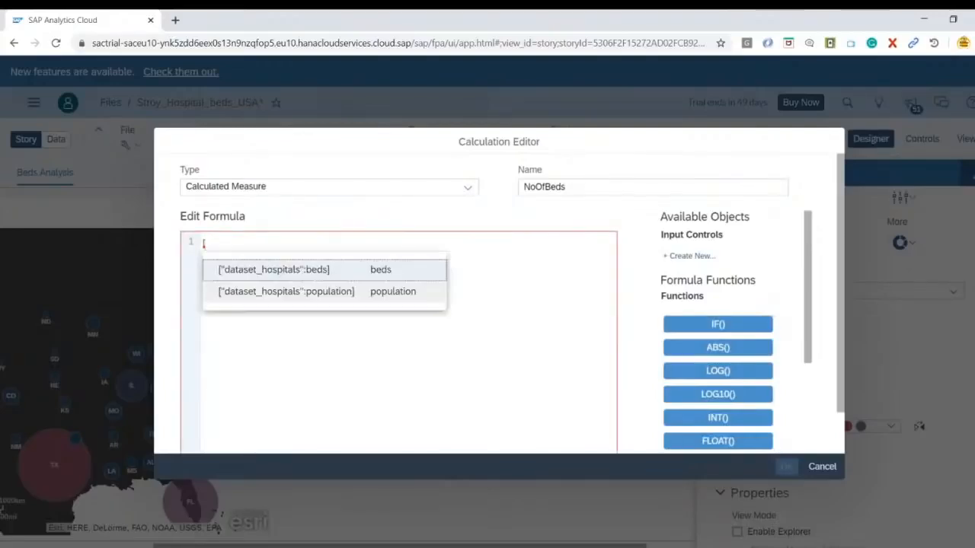
{"action": "key", "text": "Down"}
{"action": "key", "text": "Return"}
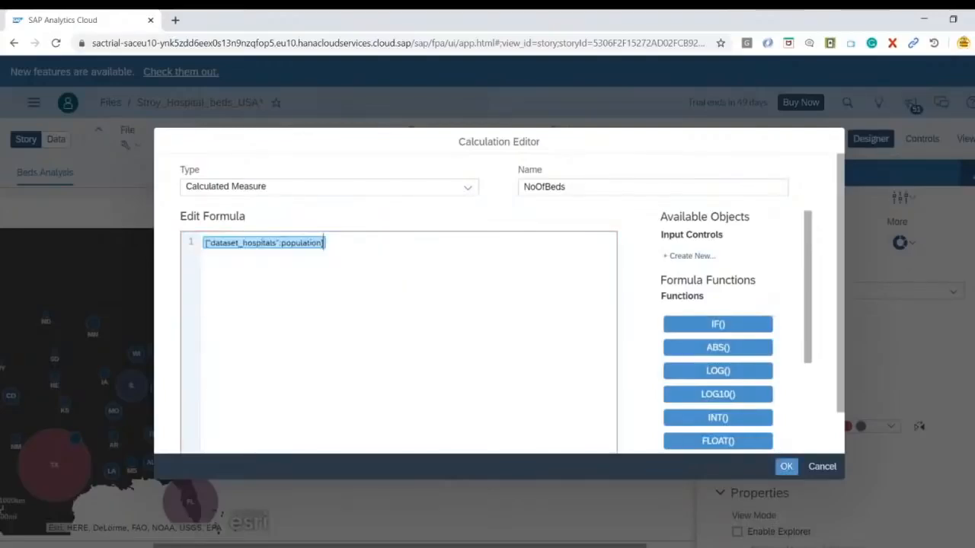
{"action": "type", "text": "*"}
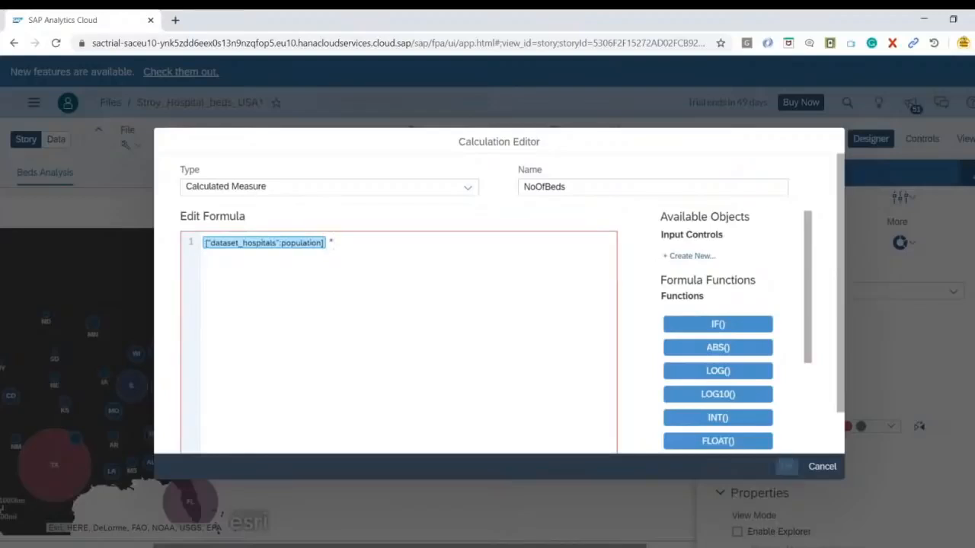
{"action": "type", "text": " ["}
{"action": "key", "text": "Return"}
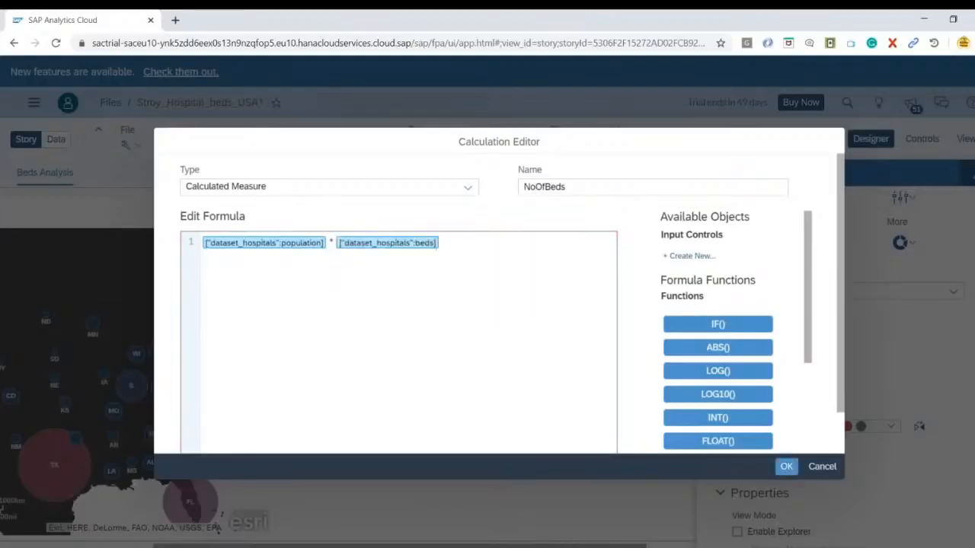
{"action": "type", "text": "/ 1000"}
{"action": "key", "text": "ctrl+minus"}
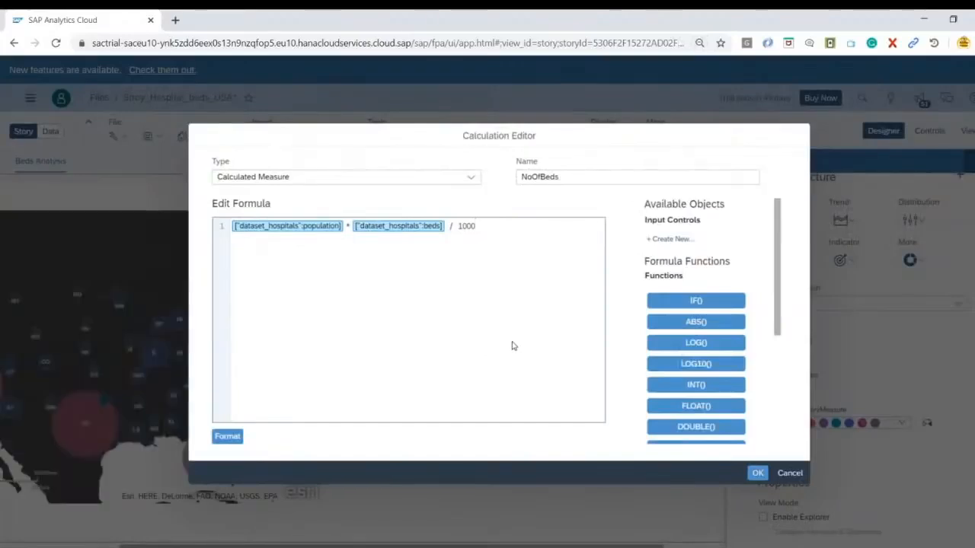
{"action": "left_click", "coordinate": [472, 181]}
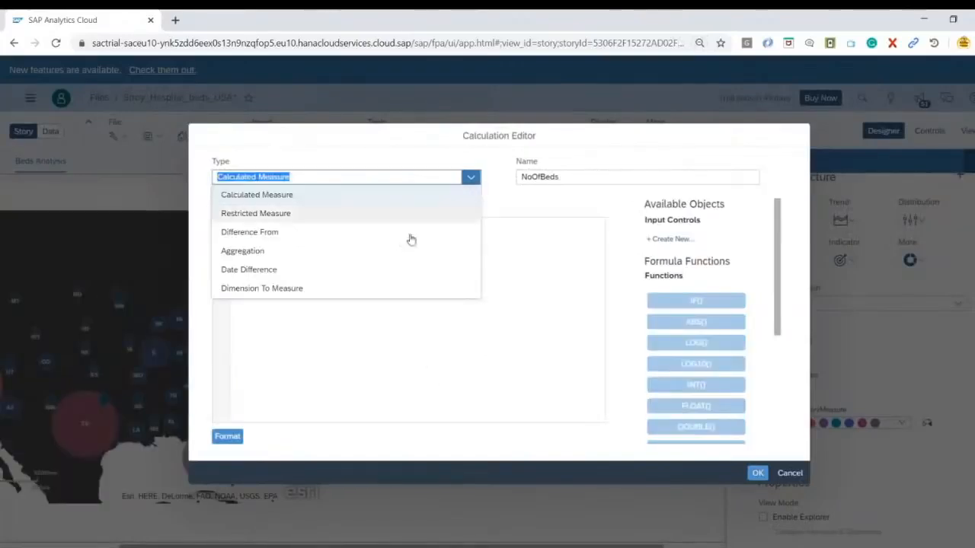
Keep the Calculated Measure type and confirm the NoOfBeds calculation as the bar chart's measure
{"action": "left_click", "coordinate": [365, 375]}
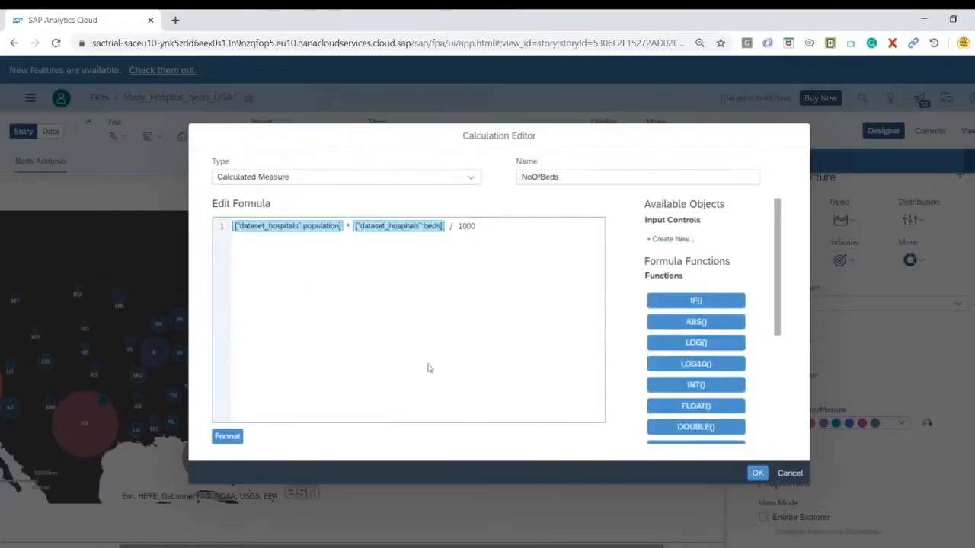
{"action": "left_click", "coordinate": [758, 474]}
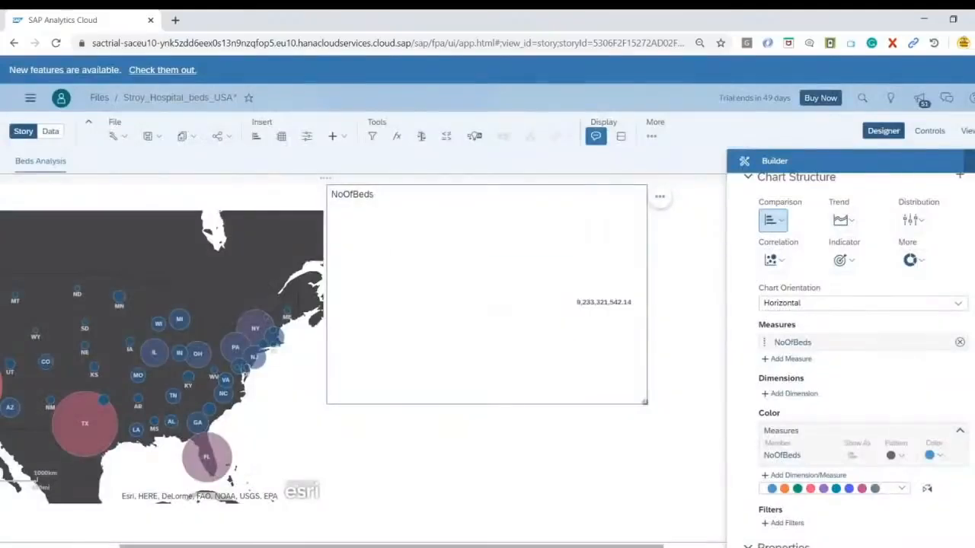
{"action": "mouse_move", "coordinate": [585, 305]}
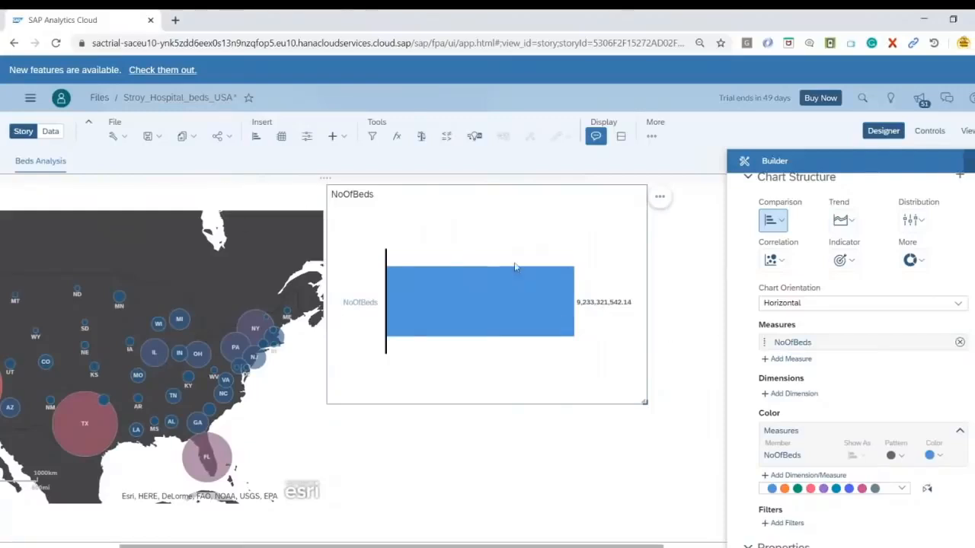
Add county as the dimension of the NoOfBeds bar chart
{"action": "scroll", "coordinate": [860, 405], "scroll_direction": "down", "scroll_amount": 1}
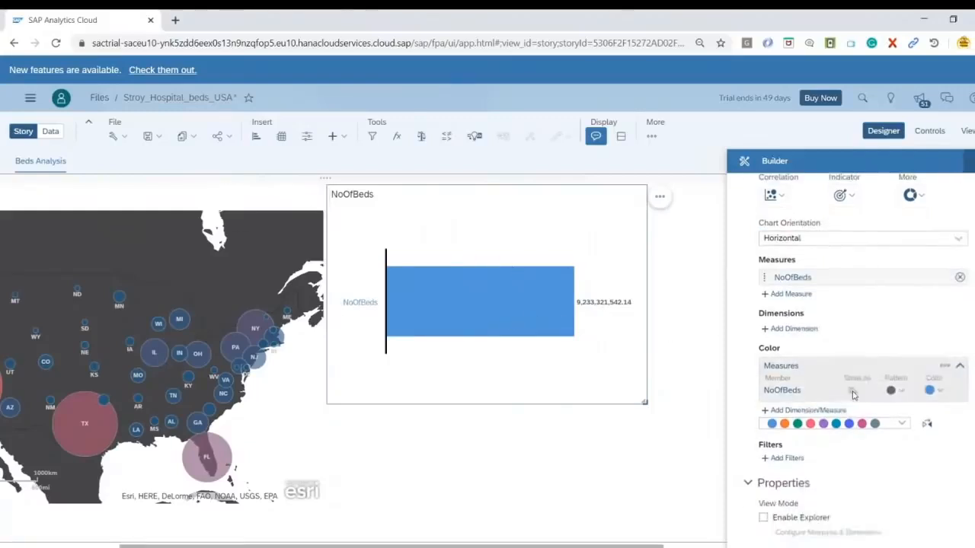
{"action": "left_click", "coordinate": [792, 328]}
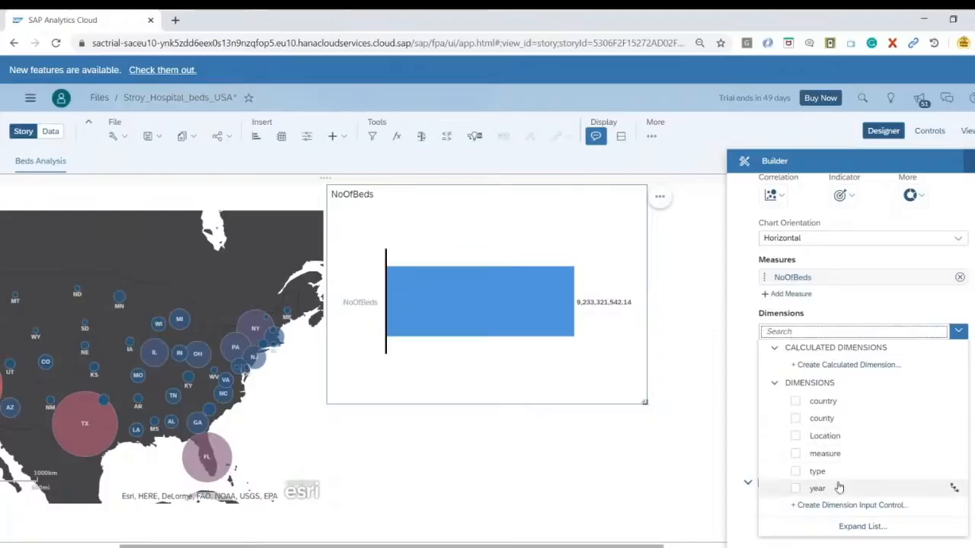
{"action": "left_click", "coordinate": [794, 418]}
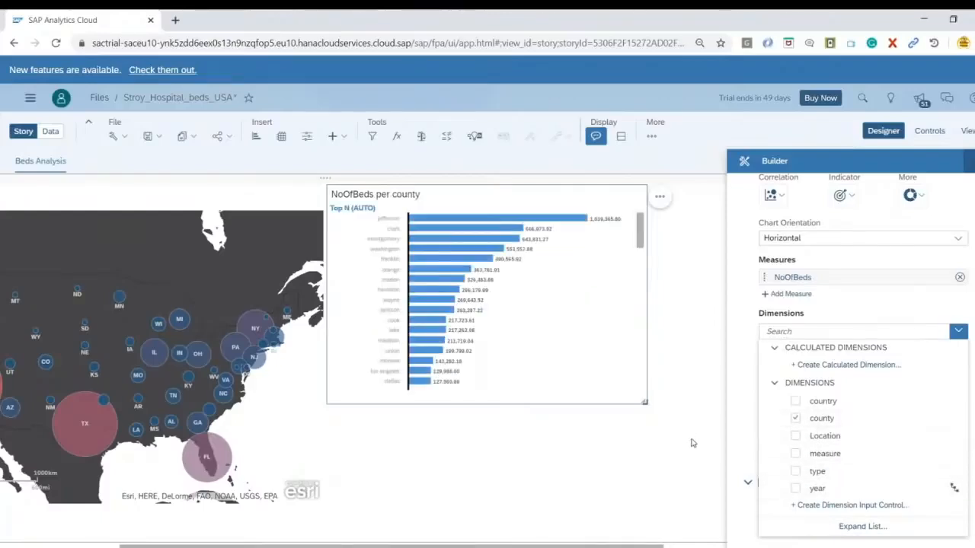
{"action": "left_click", "coordinate": [743, 460]}
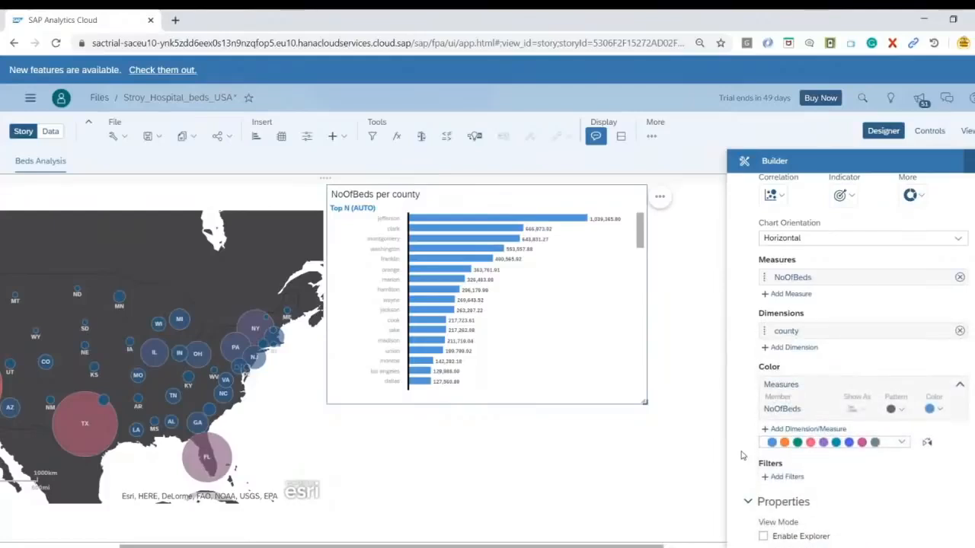
Change the colour of the NoOfBeds bars in the county chart to orange
{"action": "left_click", "coordinate": [901, 443]}
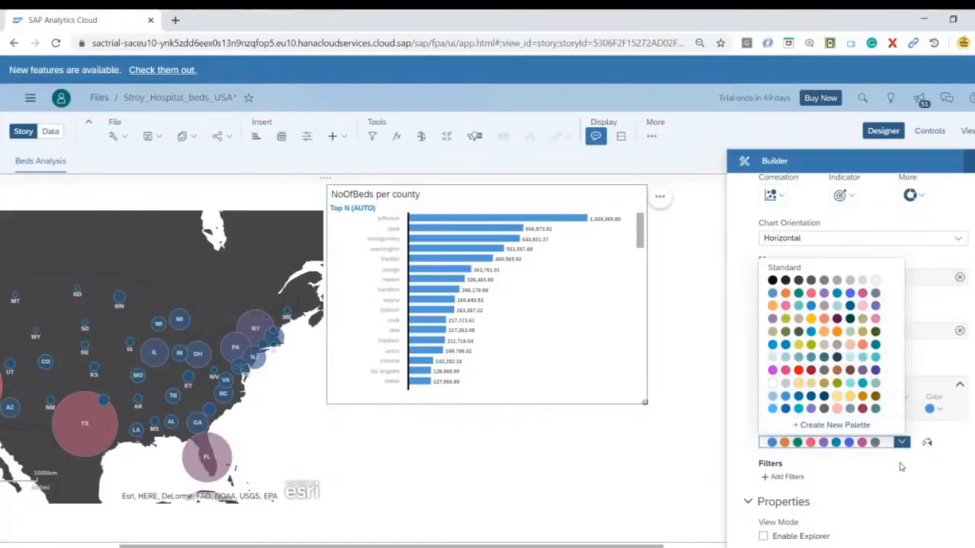
{"action": "left_click", "coordinate": [924, 471]}
{"action": "left_click", "coordinate": [937, 410]}
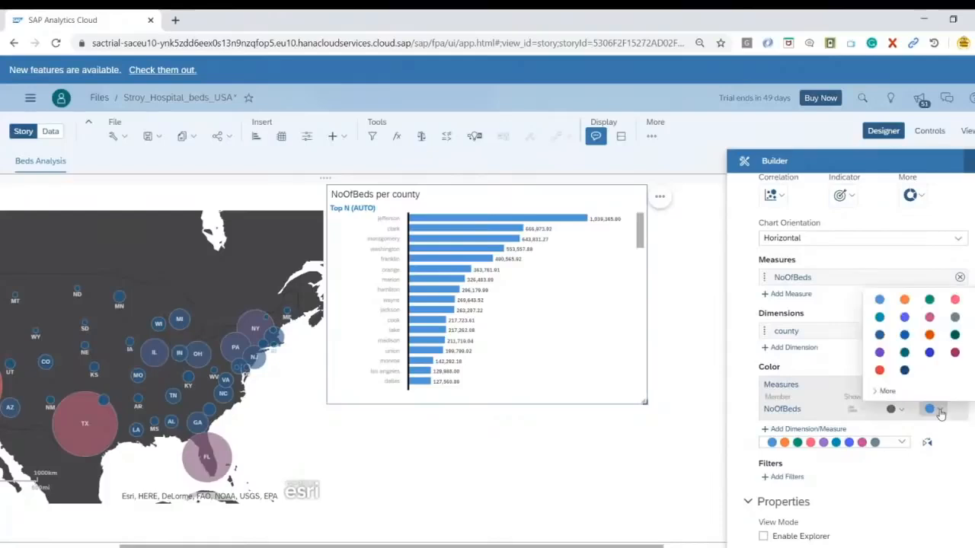
{"action": "left_click", "coordinate": [904, 300]}
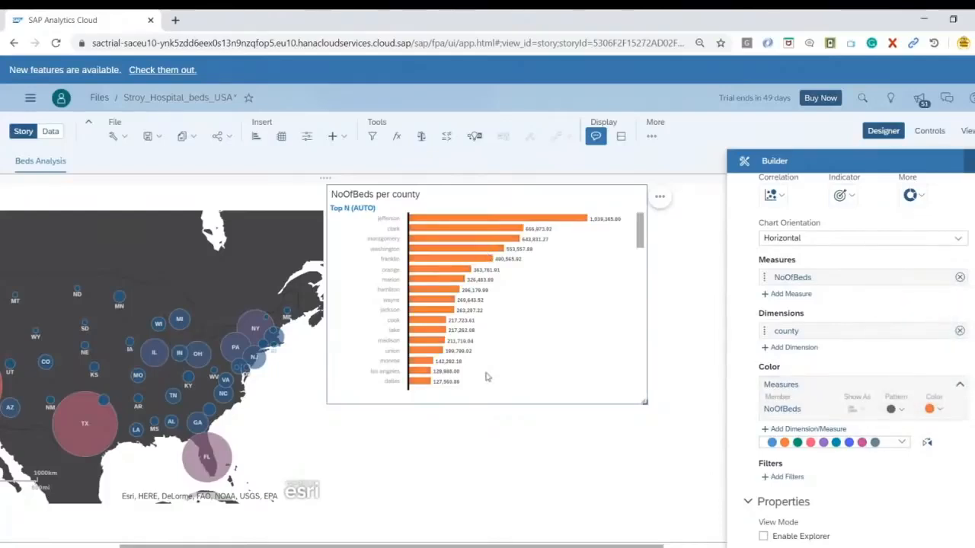
{"action": "left_click", "coordinate": [534, 490]}
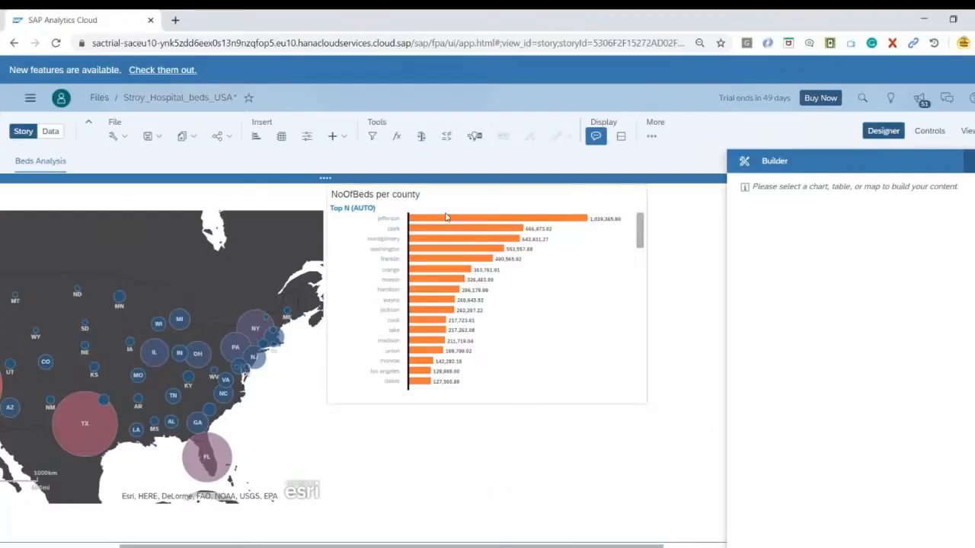
{"action": "mouse_move", "coordinate": [467, 223]}
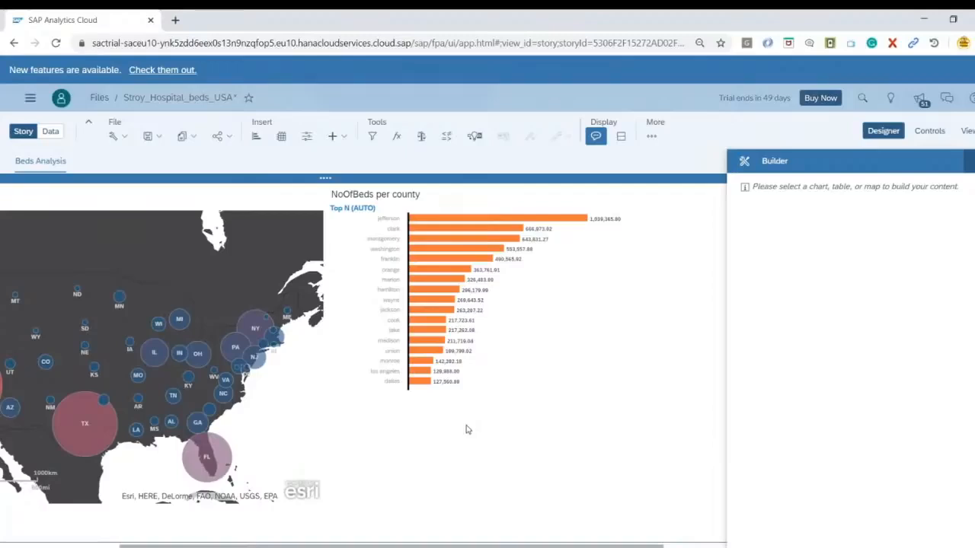
Insert a new dataset_hospitals chart below the bar chart and set its chart type to Pie
{"action": "left_click", "coordinate": [254, 137]}
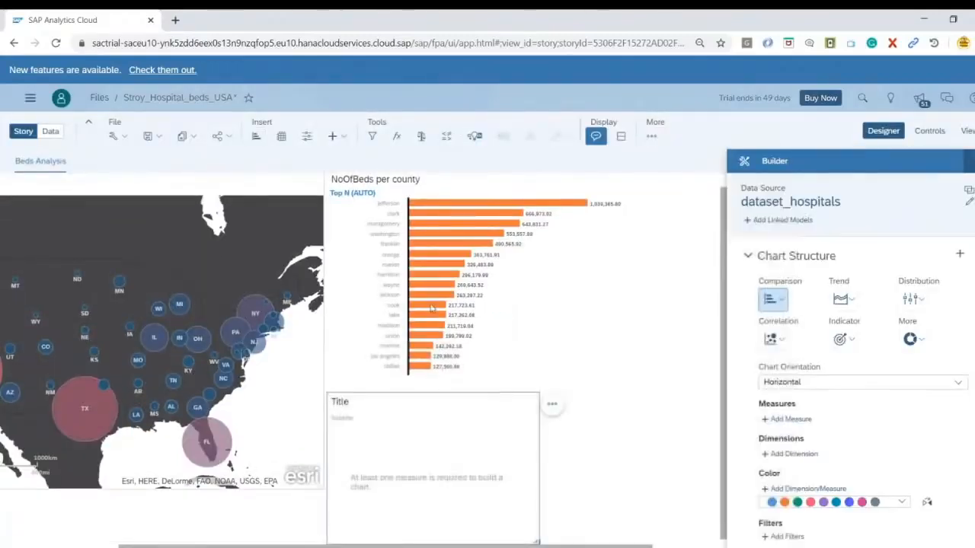
{"action": "left_click", "coordinate": [914, 340]}
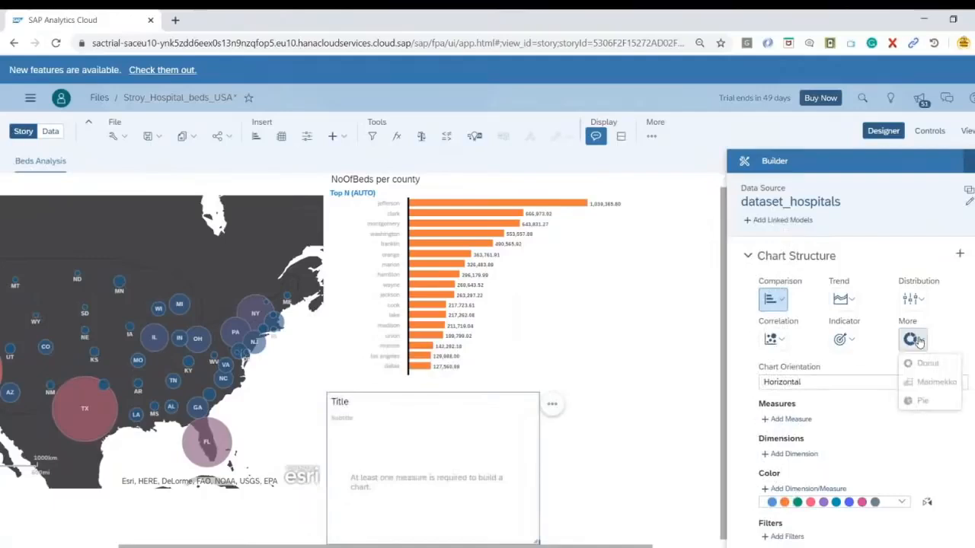
{"action": "left_click", "coordinate": [923, 401]}
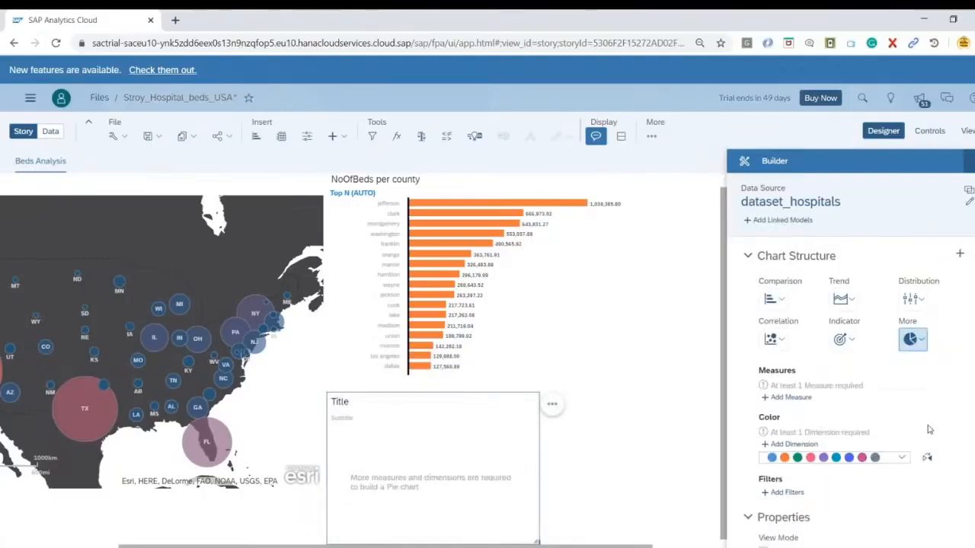
Set NoOfBeds as the pie chart's measure and type as its colour dimension
{"action": "left_click", "coordinate": [791, 398]}
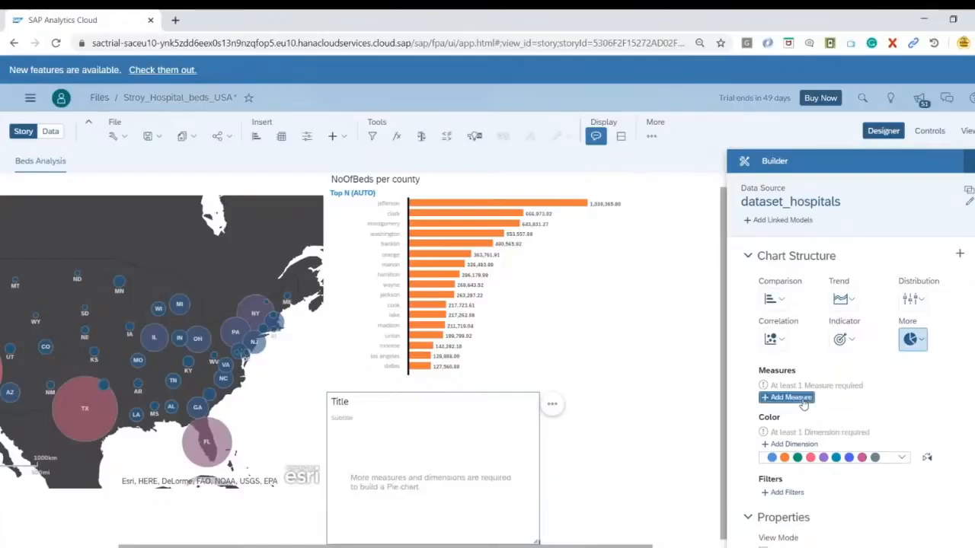
{"action": "scroll", "coordinate": [869, 464], "scroll_direction": "down", "scroll_amount": 1}
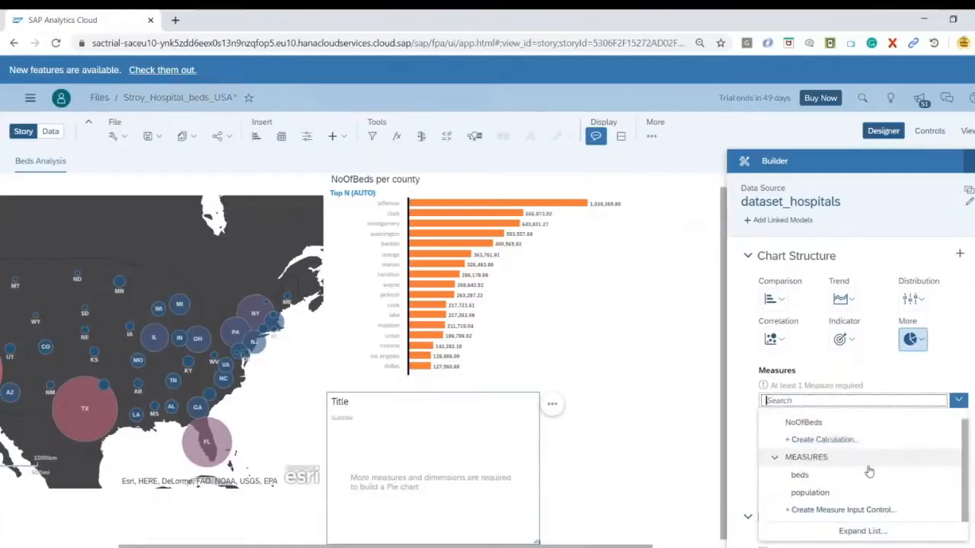
{"action": "left_click", "coordinate": [804, 422]}
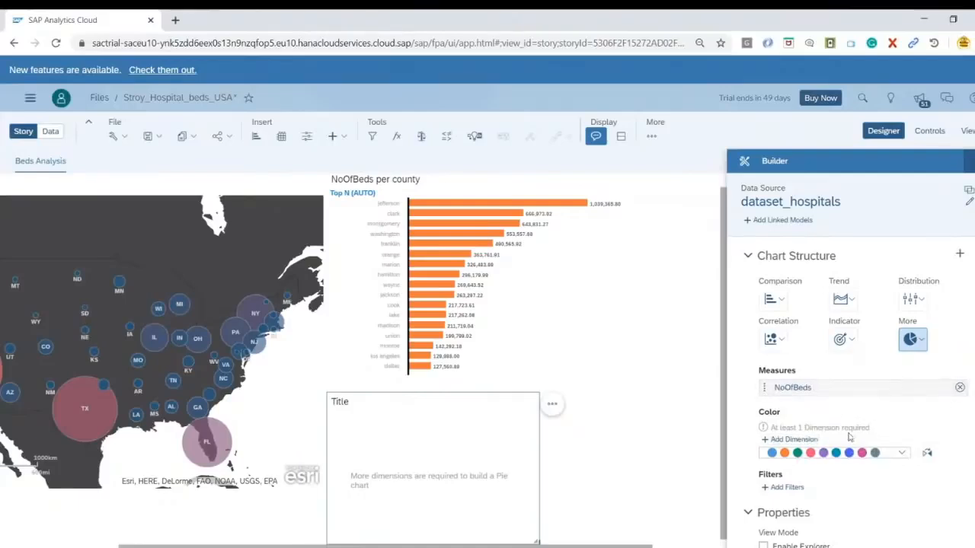
{"action": "scroll", "coordinate": [904, 432], "scroll_direction": "down", "scroll_amount": 1}
{"action": "scroll", "coordinate": [904, 431], "scroll_direction": "down", "scroll_amount": 1}
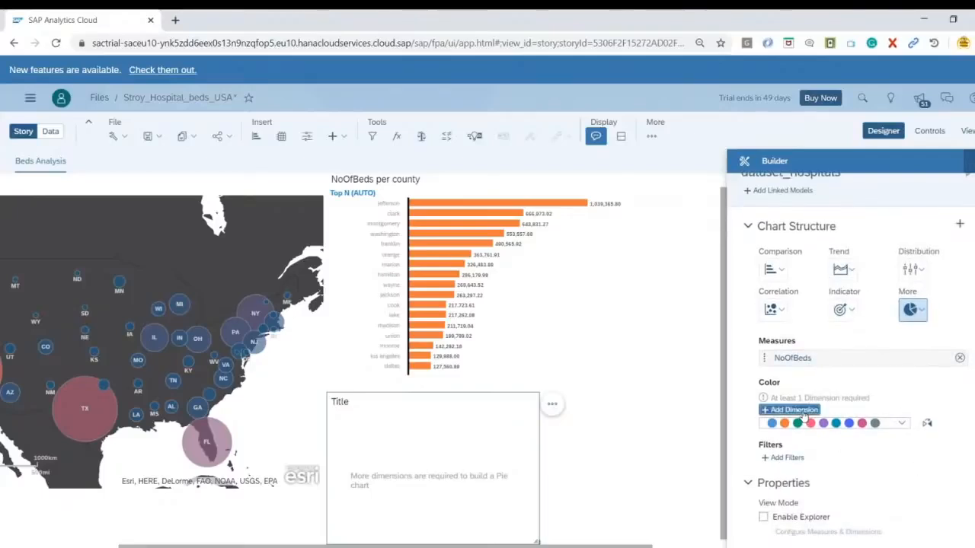
{"action": "left_click", "coordinate": [789, 406]}
{"action": "scroll", "coordinate": [858, 498], "scroll_direction": "down", "scroll_amount": 2}
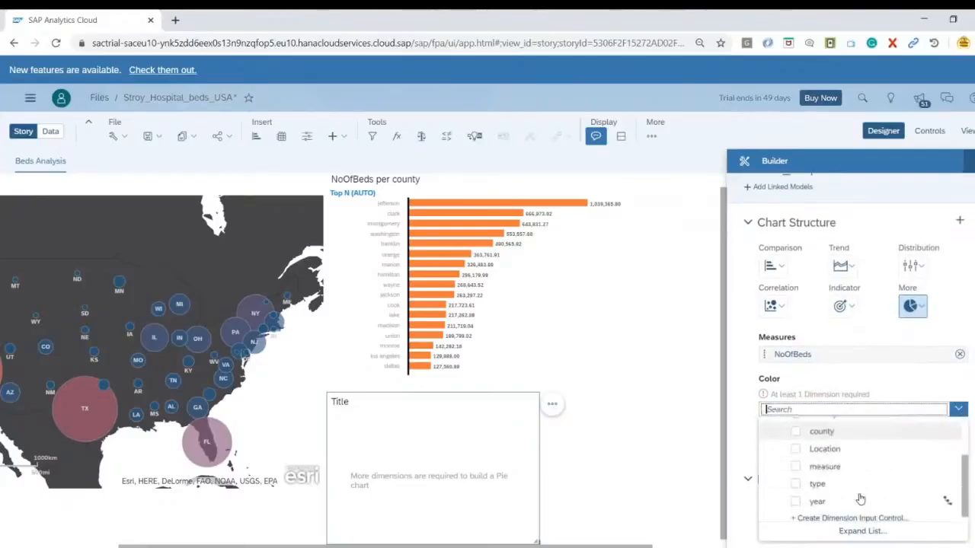
{"action": "left_click", "coordinate": [798, 485]}
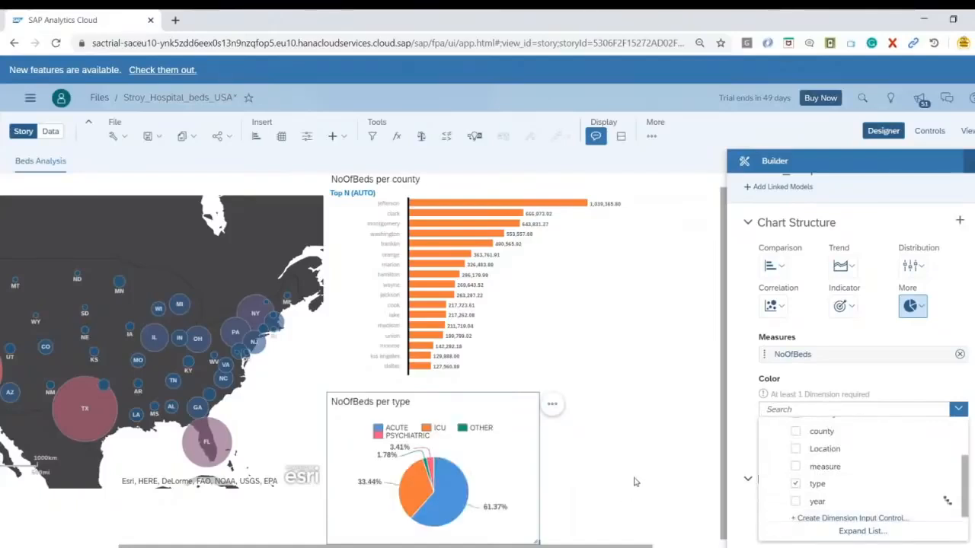
Enlarge the pie chart so that its width matches the bar chart above it
{"action": "left_click", "coordinate": [537, 544]}
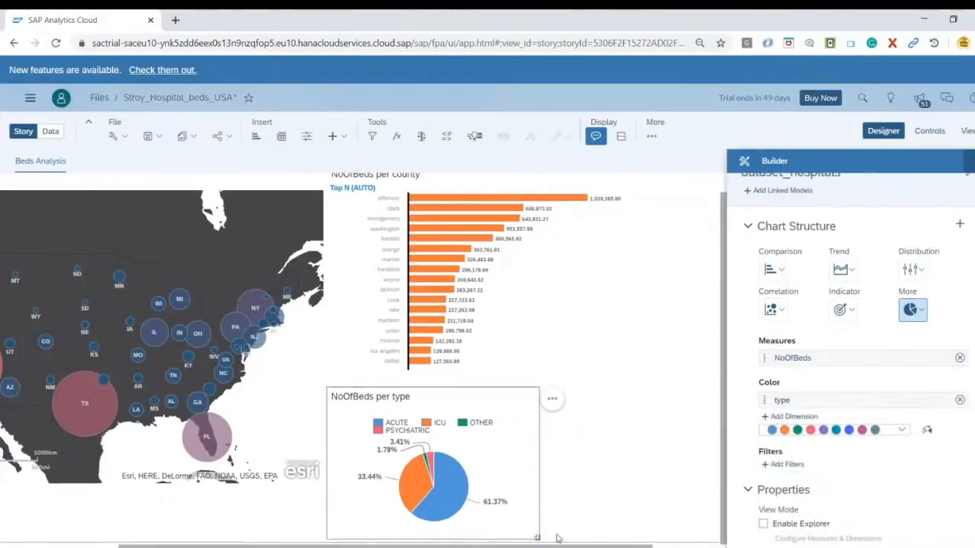
{"action": "left_click_drag", "start_coordinate": [537, 542], "coordinate": [648, 542]}
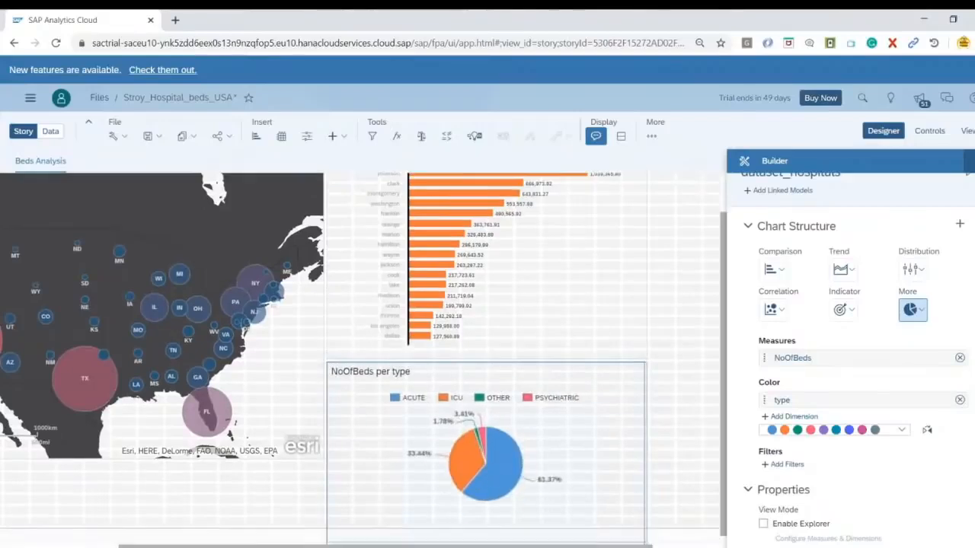
{"action": "left_click", "coordinate": [670, 477]}
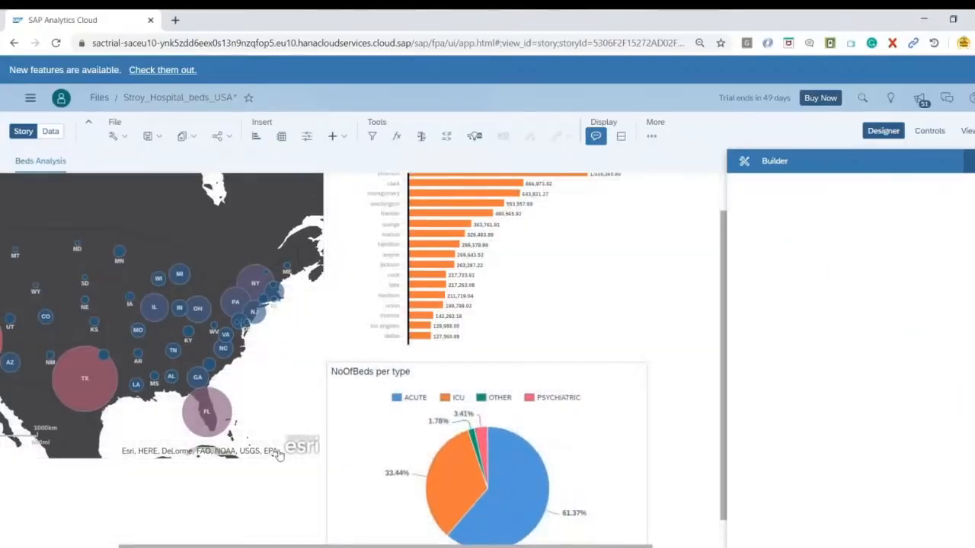
Extend the map's height down to the pie chart's lower edge and review the page's charts
{"action": "left_click", "coordinate": [148, 455]}
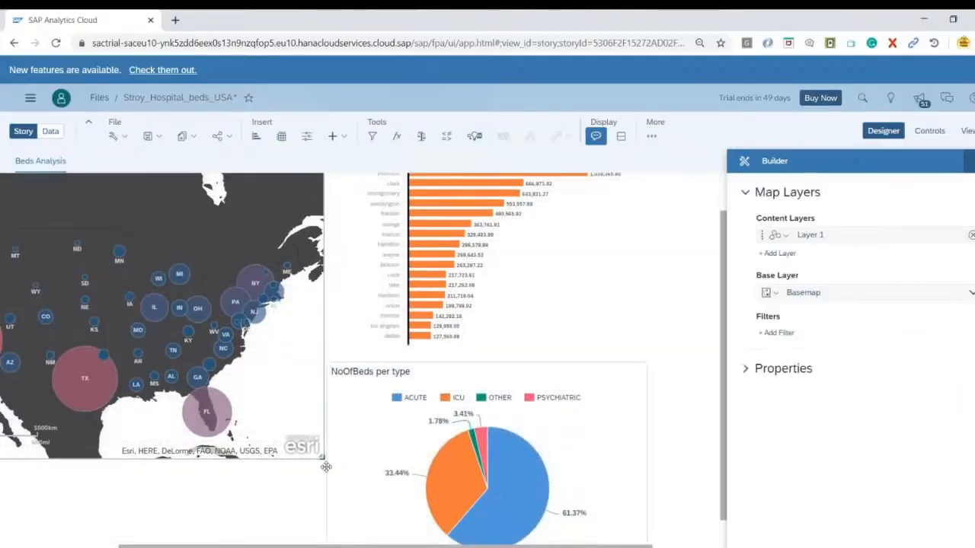
{"action": "left_click_drag", "start_coordinate": [325, 458], "coordinate": [323, 543]}
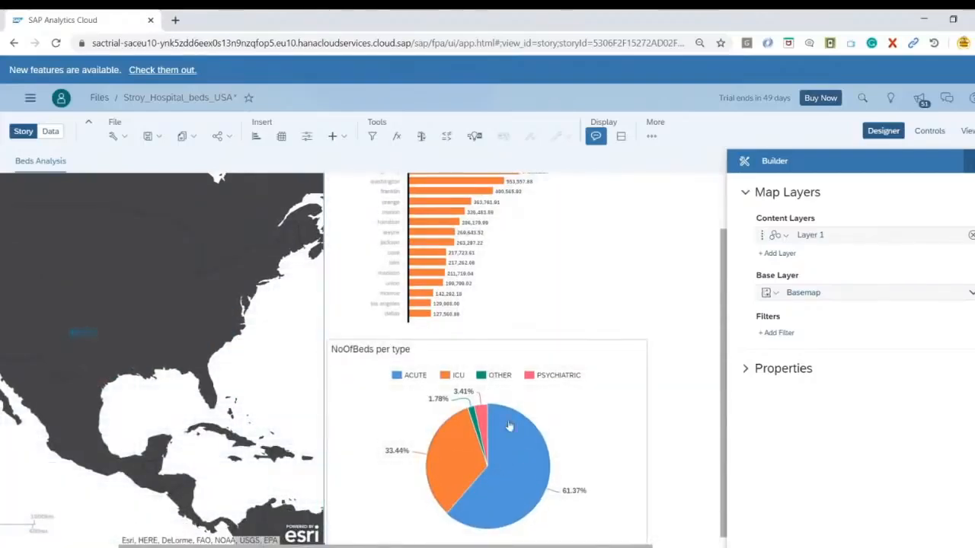
{"action": "mouse_move", "coordinate": [516, 421]}
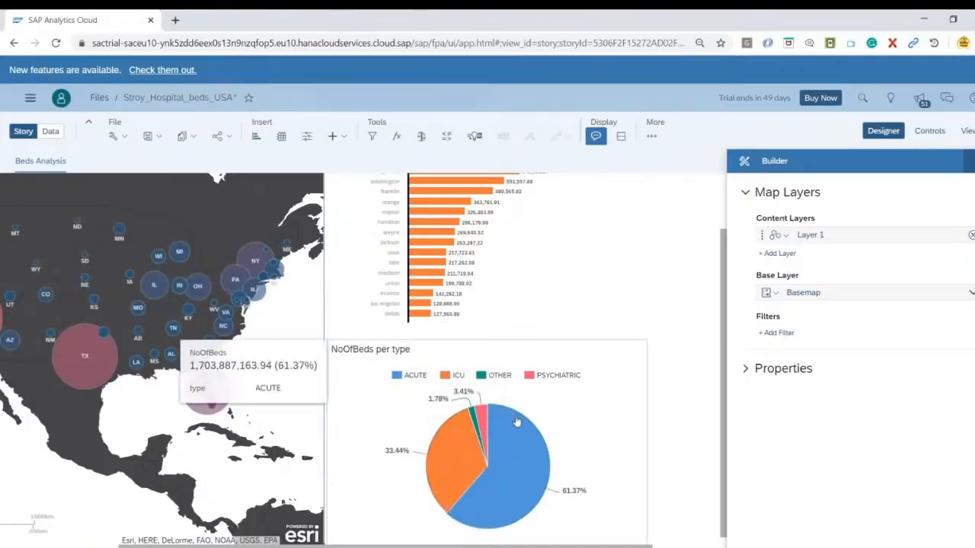
{"action": "scroll", "coordinate": [516, 418], "scroll_direction": "up", "scroll_amount": 1}
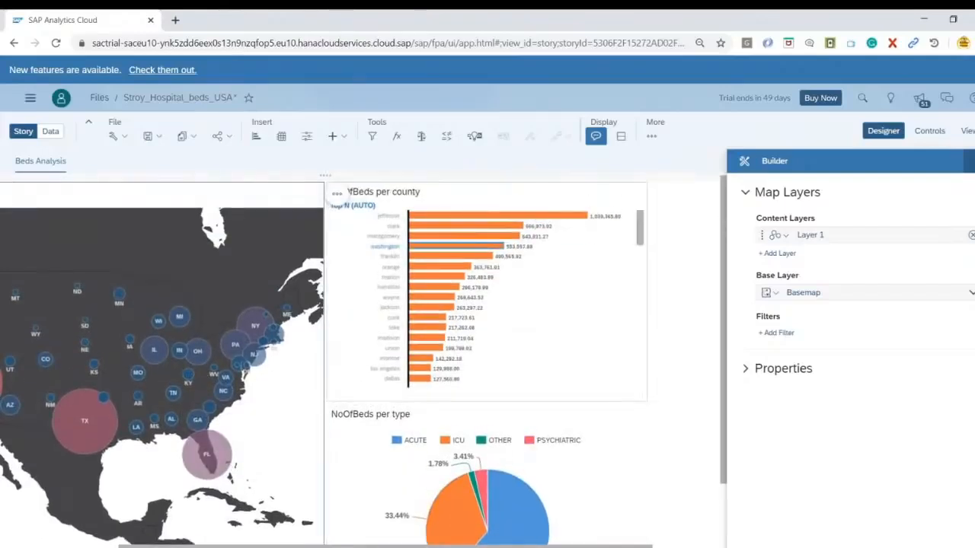
{"action": "scroll", "coordinate": [628, 405], "scroll_direction": "down", "scroll_amount": 1}
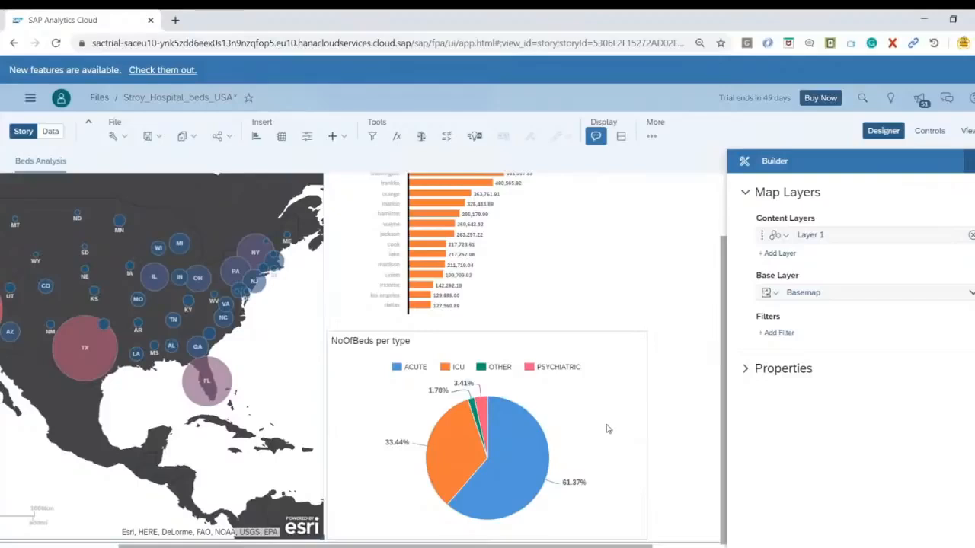
{"action": "mouse_move", "coordinate": [529, 468]}
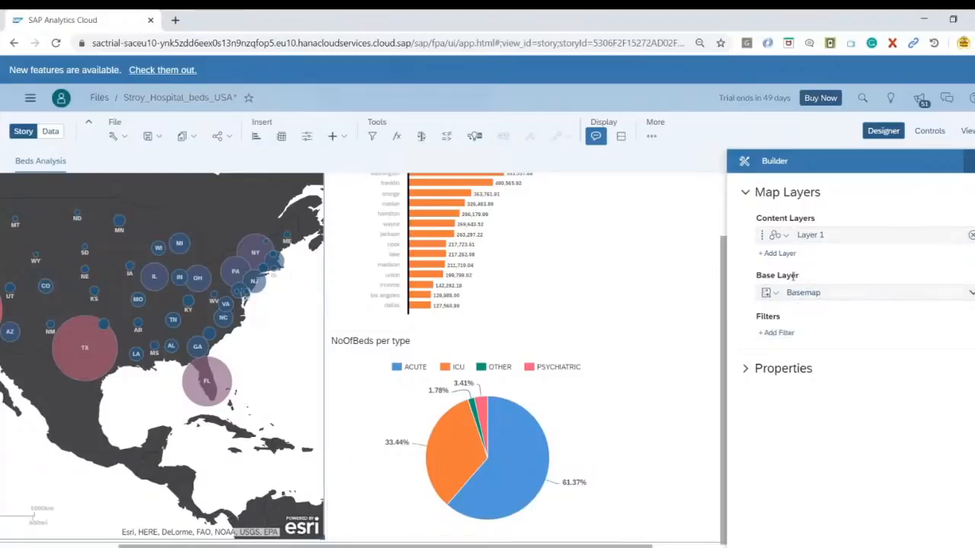
Add a trellis by year to the pie chart and set the year hierarchy to Level 2
{"action": "left_click", "coordinate": [614, 386]}
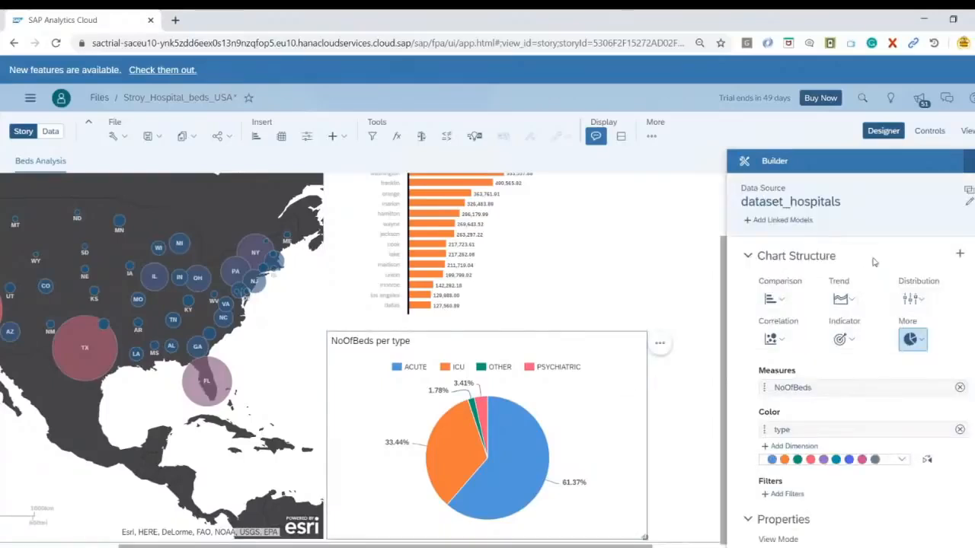
{"action": "left_click", "coordinate": [957, 253]}
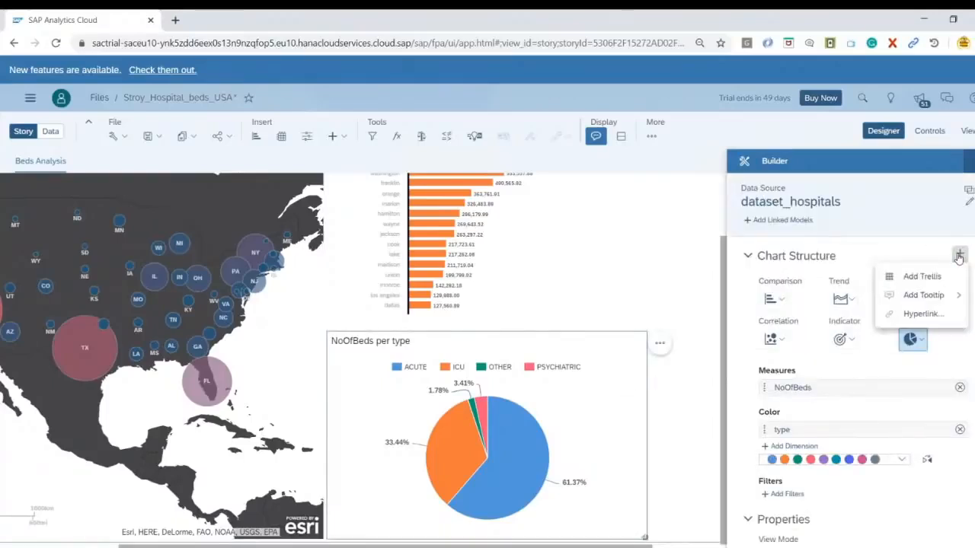
{"action": "left_click", "coordinate": [923, 278]}
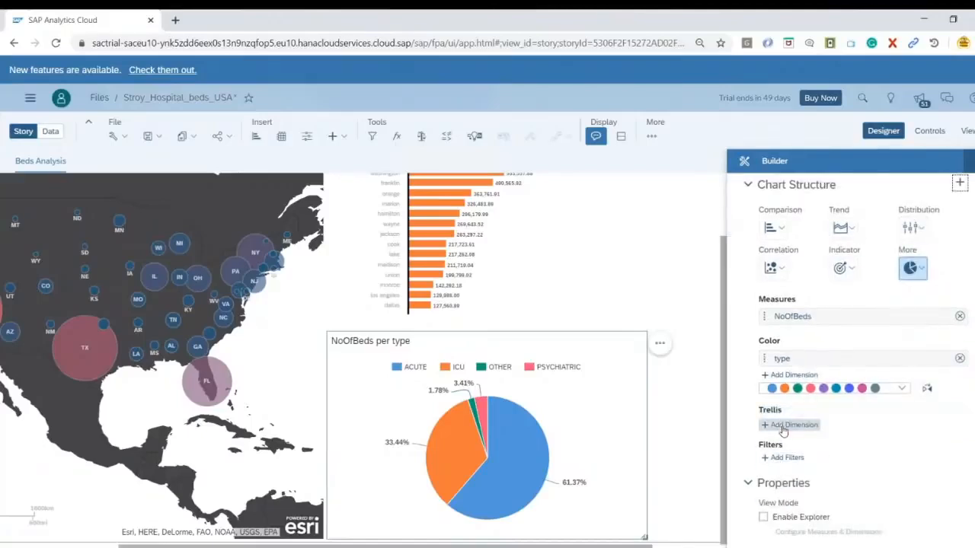
{"action": "left_click", "coordinate": [783, 431]}
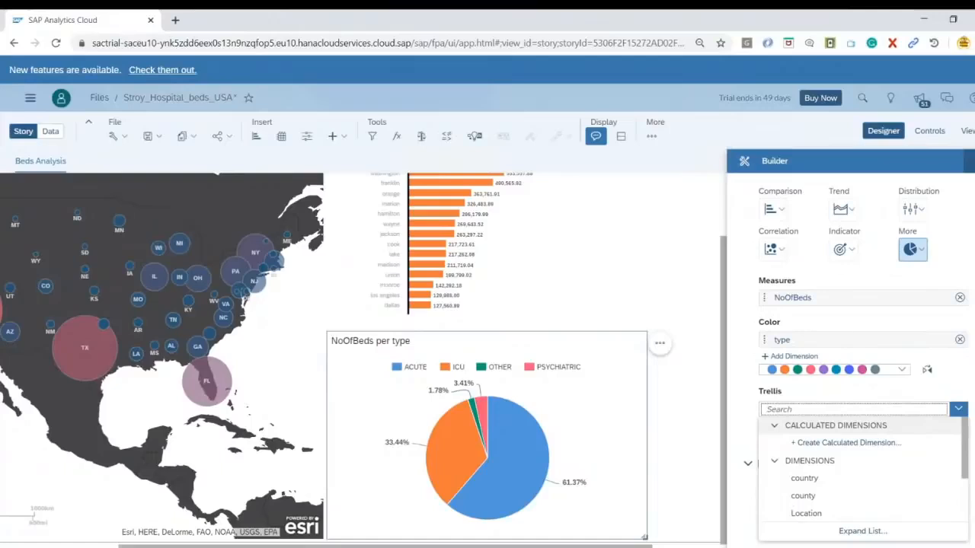
{"action": "scroll", "coordinate": [847, 486], "scroll_direction": "down", "scroll_amount": 2}
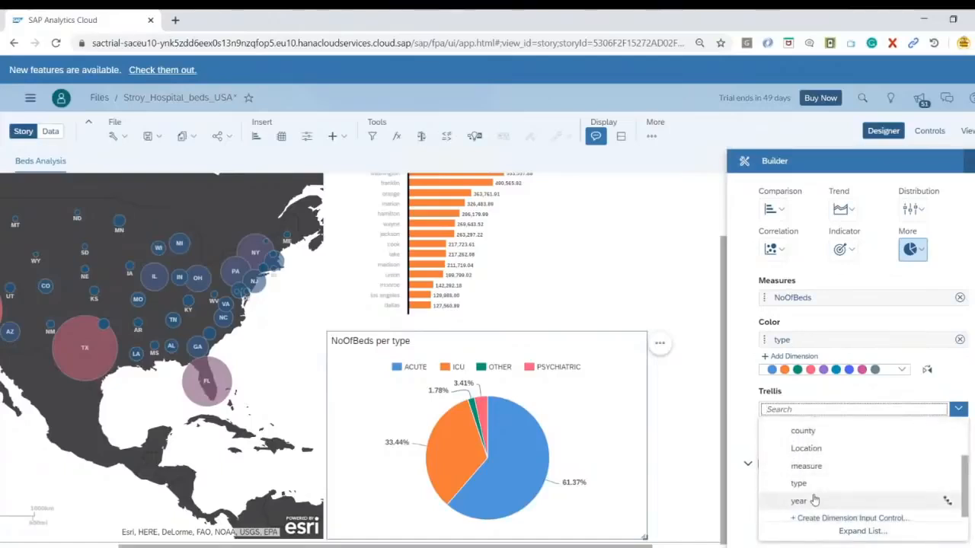
{"action": "left_click", "coordinate": [928, 505]}
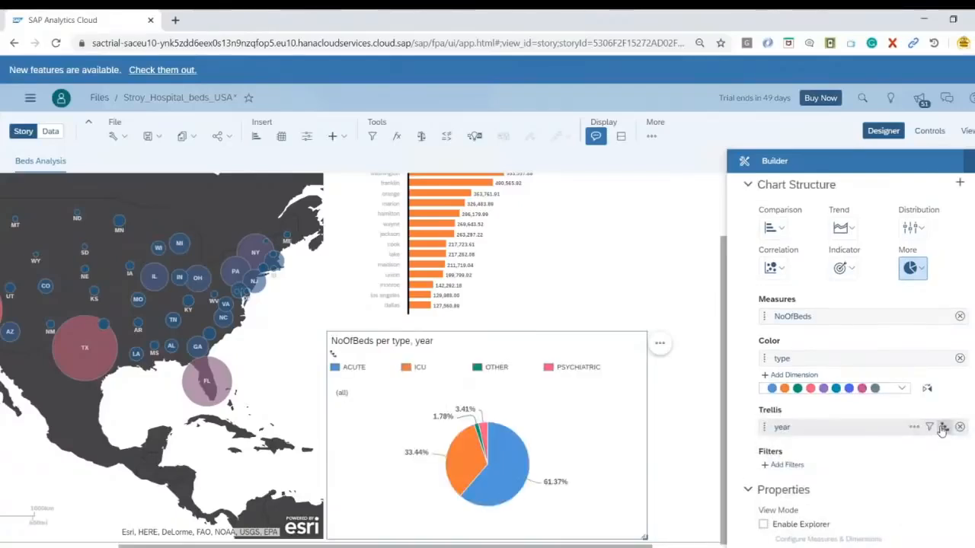
{"action": "left_click", "coordinate": [944, 428]}
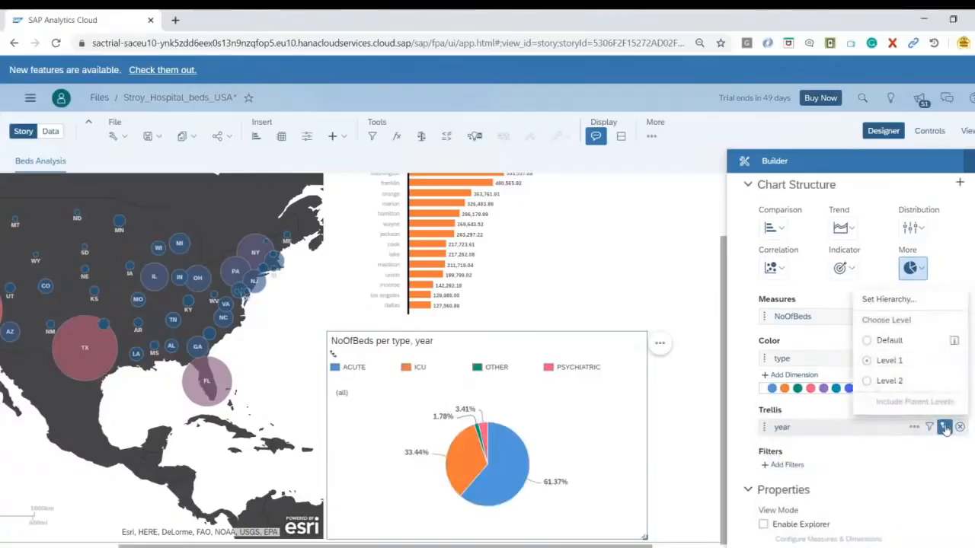
{"action": "left_click", "coordinate": [887, 381]}
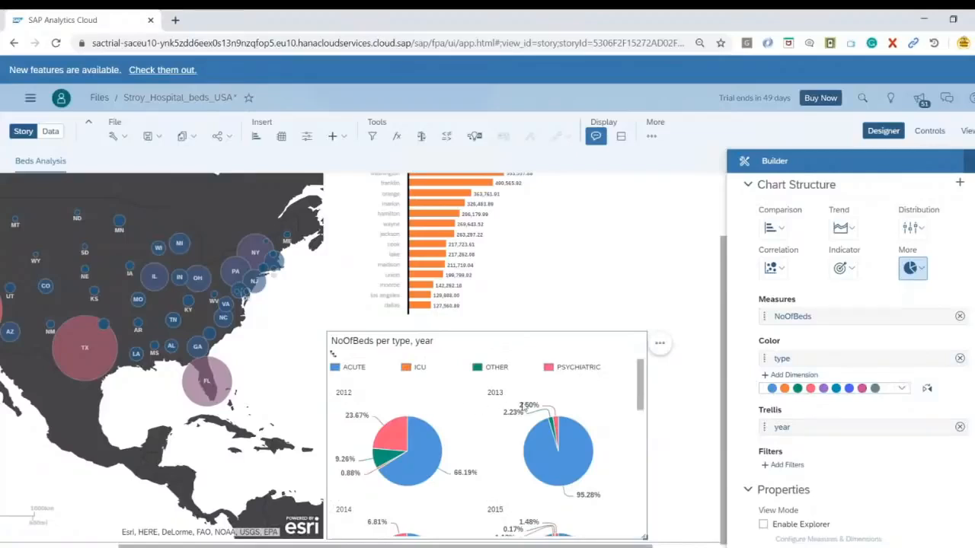
Widen the trellised pie chart to fit three pies per row and extend the bar chart above to the same width
{"action": "mouse_move", "coordinate": [641, 377]}
{"action": "left_mouse_down"}
{"action": "mouse_move", "coordinate": [630, 510]}
{"action": "mouse_move", "coordinate": [635, 364]}
{"action": "mouse_move", "coordinate": [652, 513]}
{"action": "mouse_move", "coordinate": [649, 369]}
{"action": "left_mouse_up"}
{"action": "left_click_drag", "start_coordinate": [646, 537], "coordinate": [694, 544]}
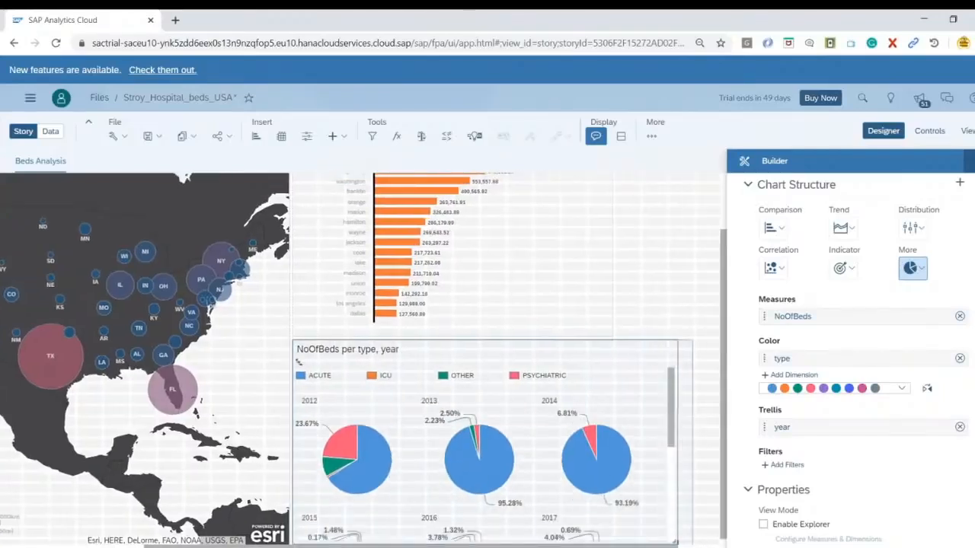
{"action": "left_click", "coordinate": [549, 278]}
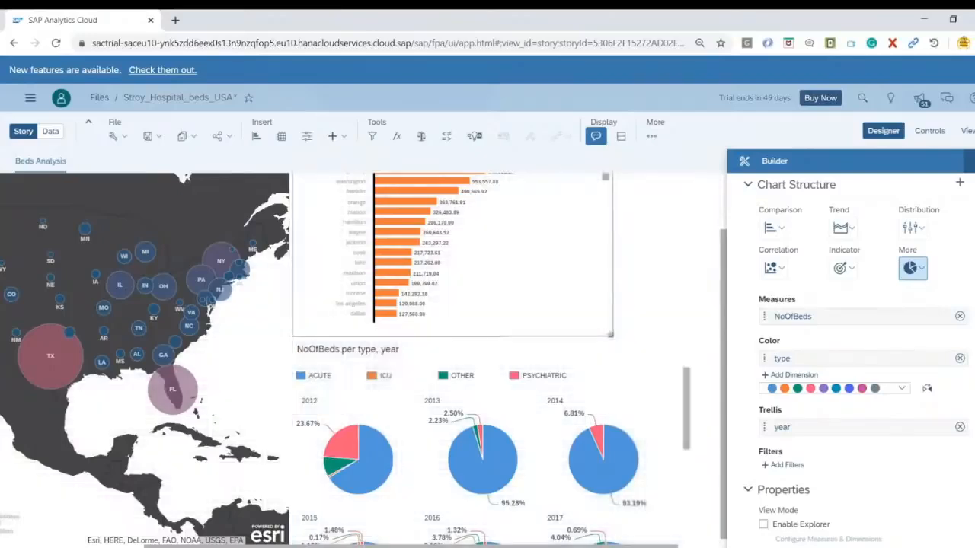
{"action": "left_click_drag", "start_coordinate": [614, 334], "coordinate": [694, 339]}
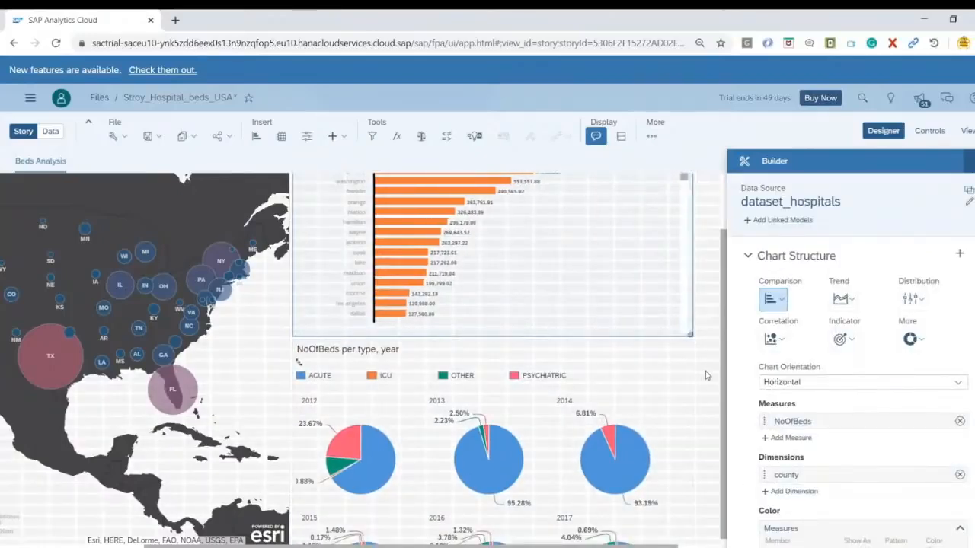
{"action": "left_click", "coordinate": [705, 391]}
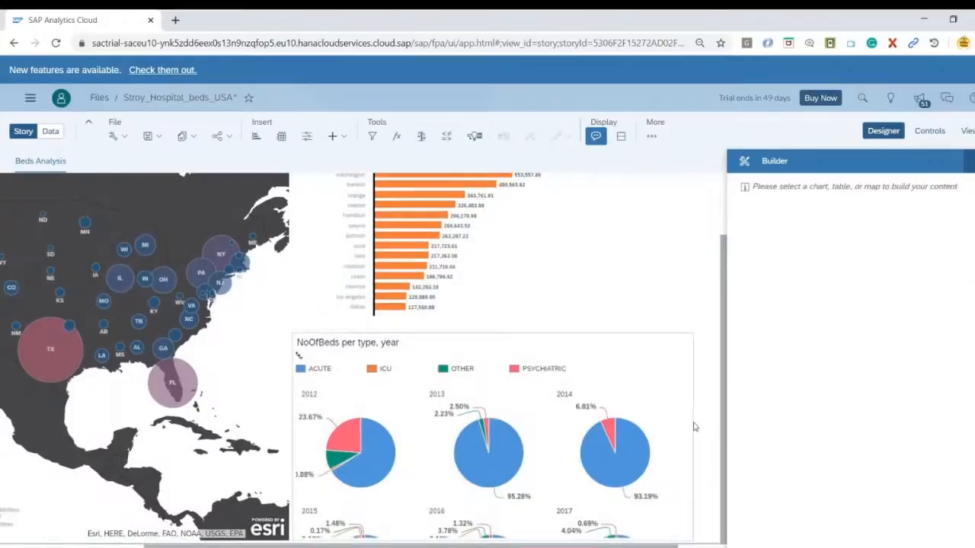
Set the map's linked analysis to only selected widgets, connecting NoOfBeds per county with filtering on data point selection
{"action": "scroll", "coordinate": [700, 340], "scroll_direction": "up", "scroll_amount": 2}
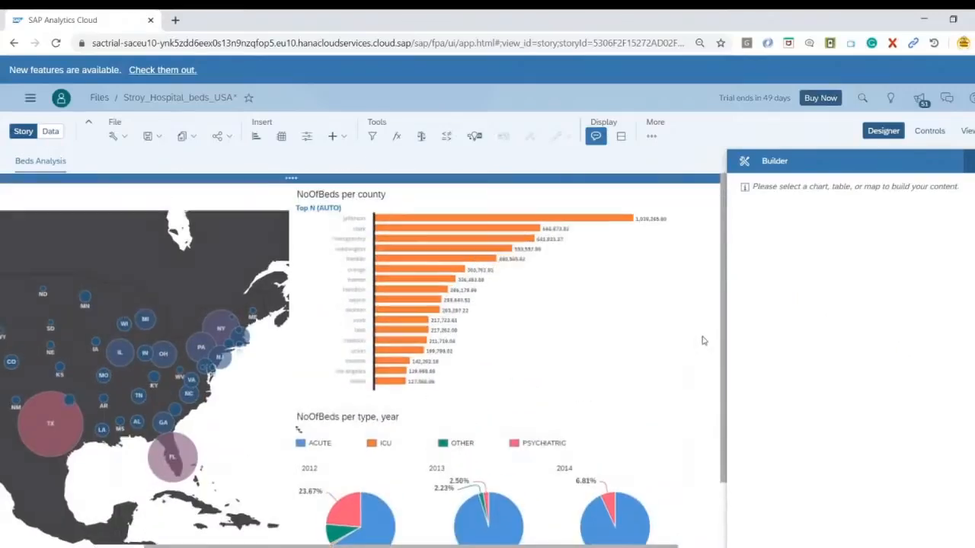
{"action": "left_click", "coordinate": [438, 542]}
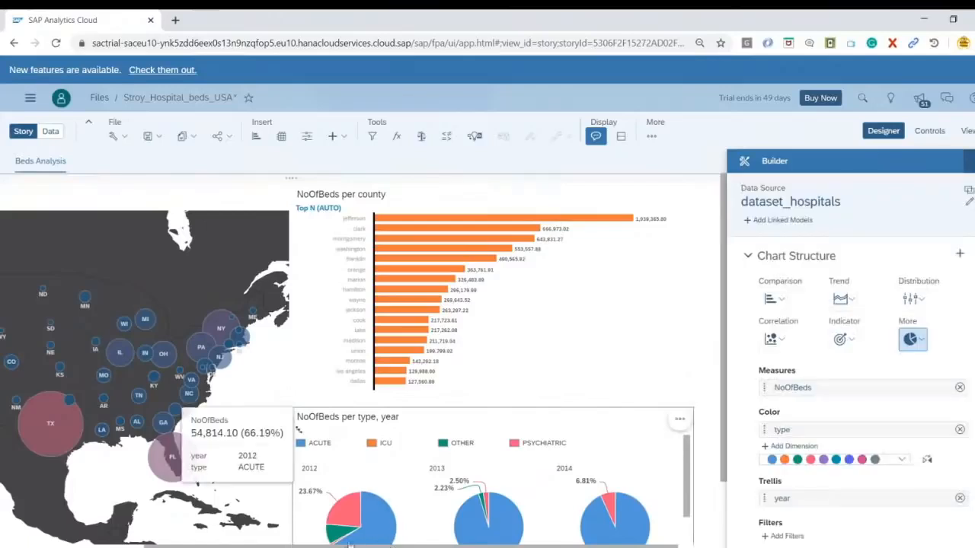
{"action": "left_click_drag", "start_coordinate": [350, 545], "coordinate": [16, 541]}
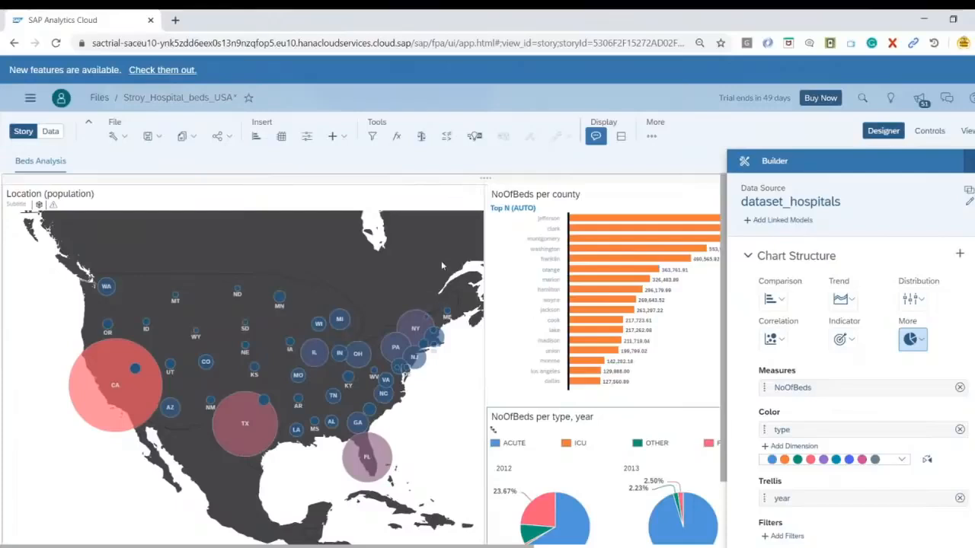
{"action": "left_click", "coordinate": [471, 193]}
{"action": "left_click", "coordinate": [497, 197]}
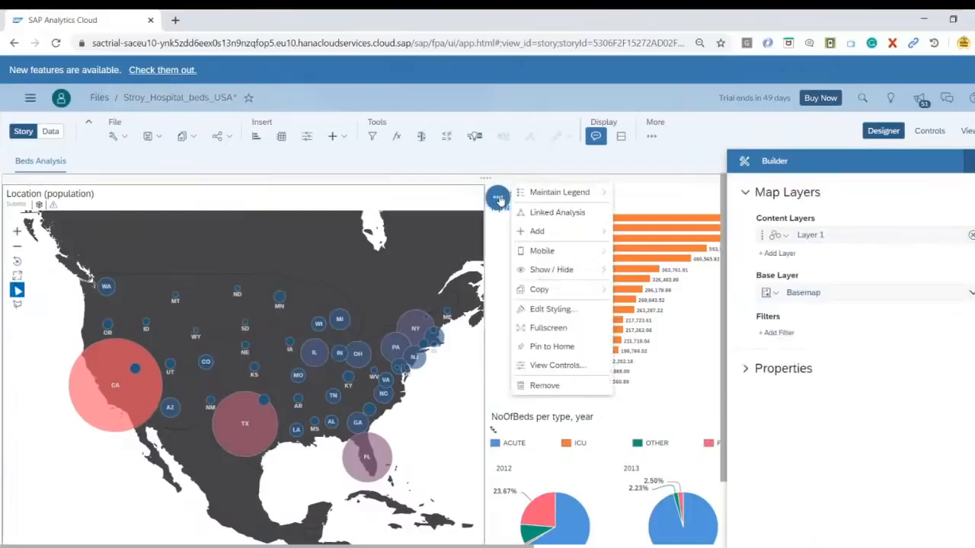
{"action": "left_click", "coordinate": [557, 213]}
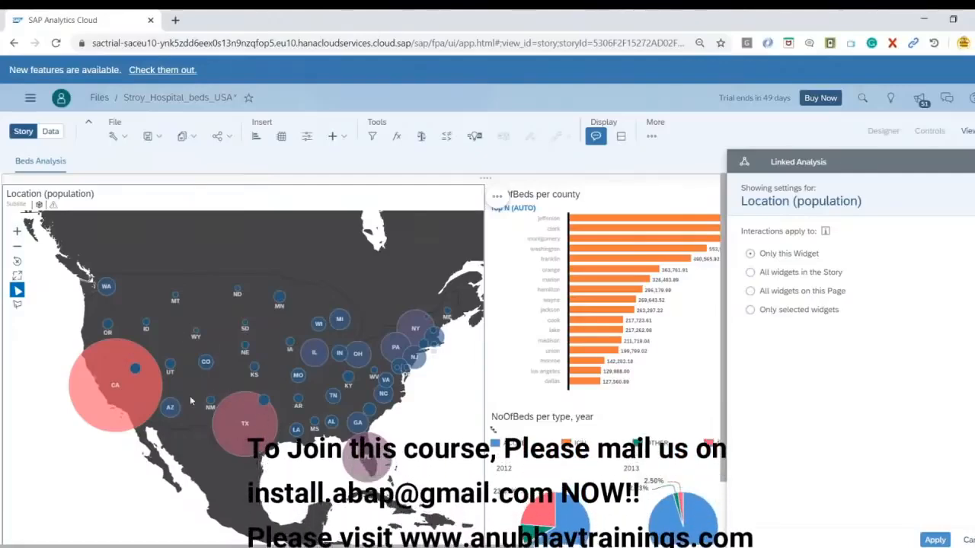
{"action": "left_click", "coordinate": [751, 310]}
{"action": "left_click", "coordinate": [750, 450]}
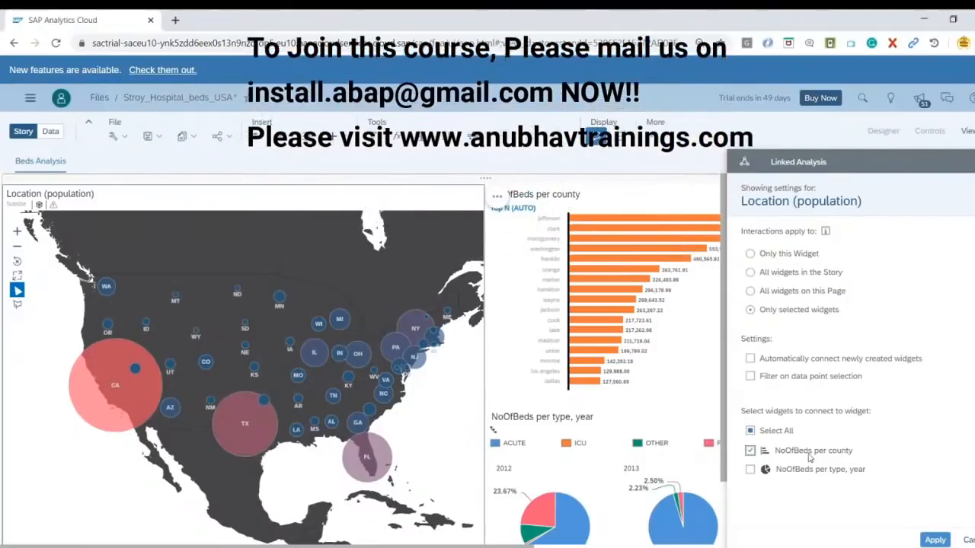
{"action": "left_click", "coordinate": [775, 377]}
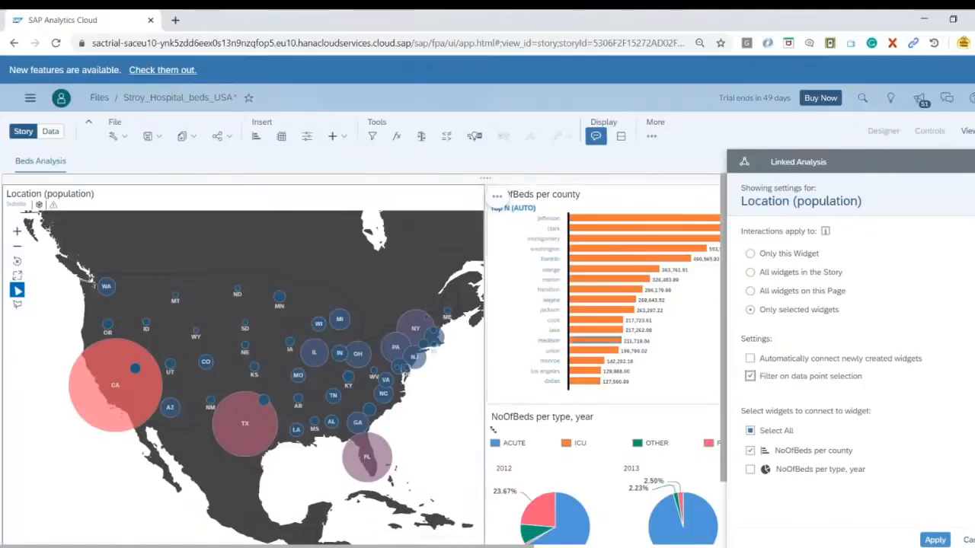
{"action": "left_click", "coordinate": [935, 540]}
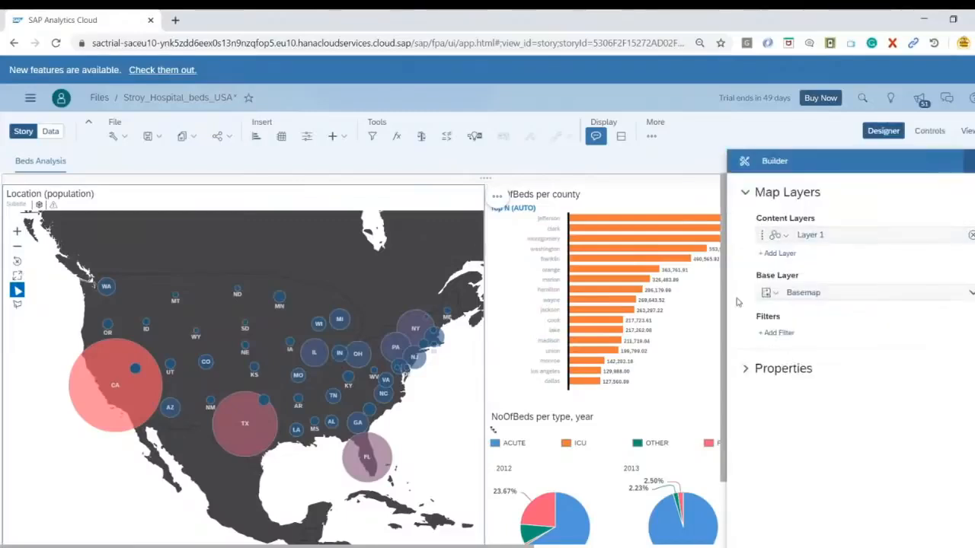
Set the county bar chart's linked analysis to only selected widgets, connecting NoOfBeds per type, year with filtering on data point selection
{"action": "left_click", "coordinate": [514, 259]}
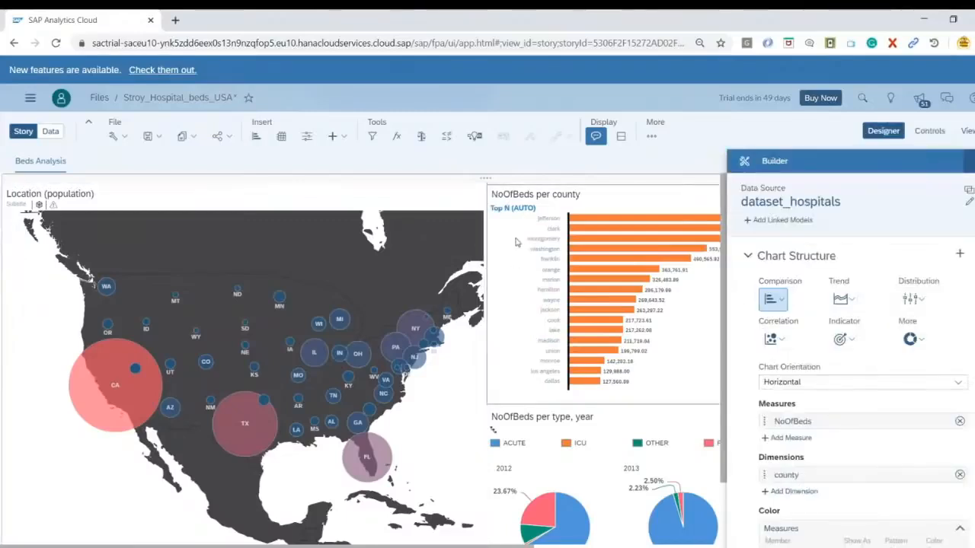
{"action": "left_click_drag", "start_coordinate": [509, 546], "coordinate": [660, 520]}
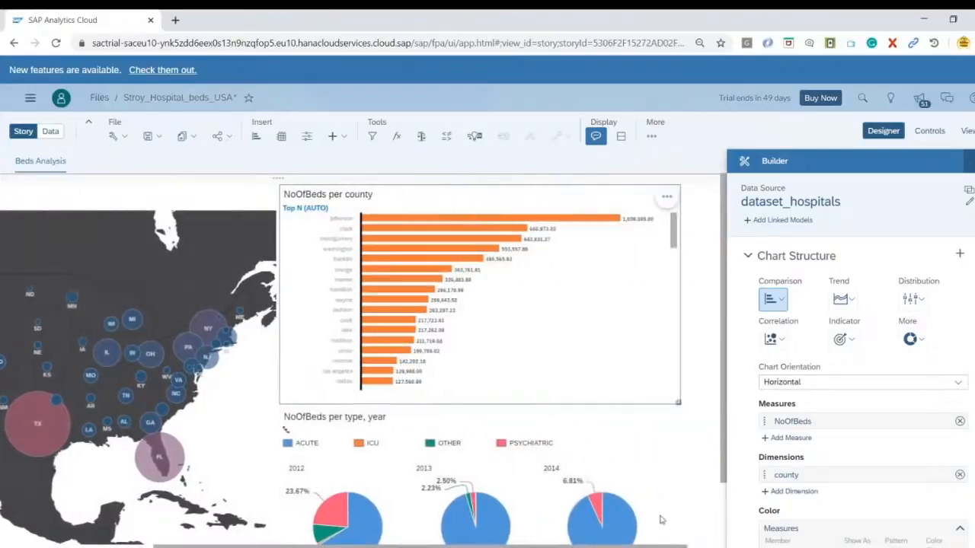
{"action": "left_click", "coordinate": [667, 199]}
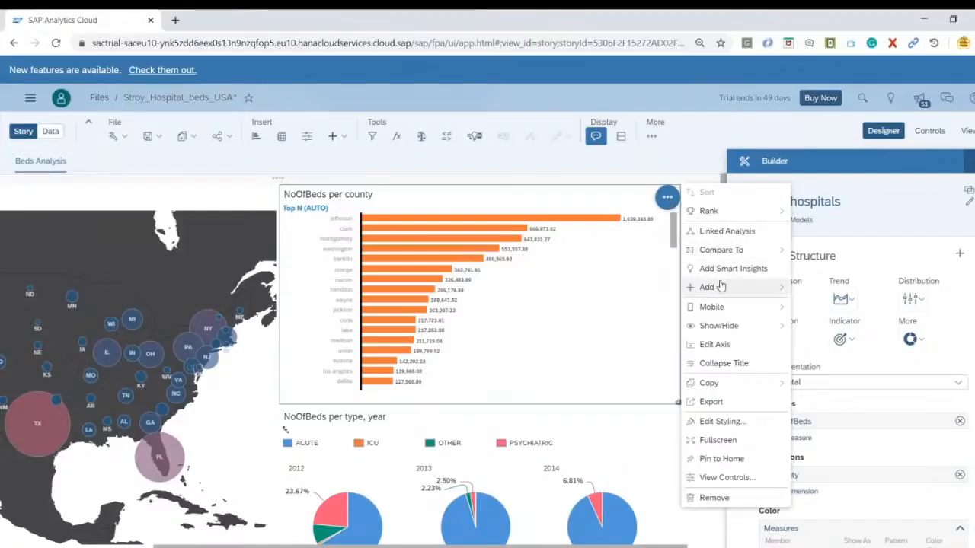
{"action": "left_click", "coordinate": [732, 236]}
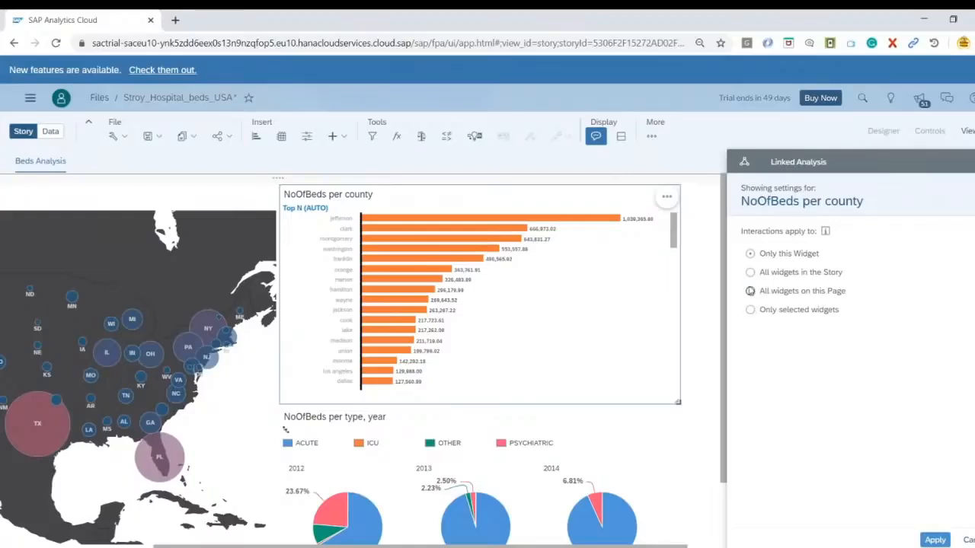
{"action": "left_click", "coordinate": [749, 310]}
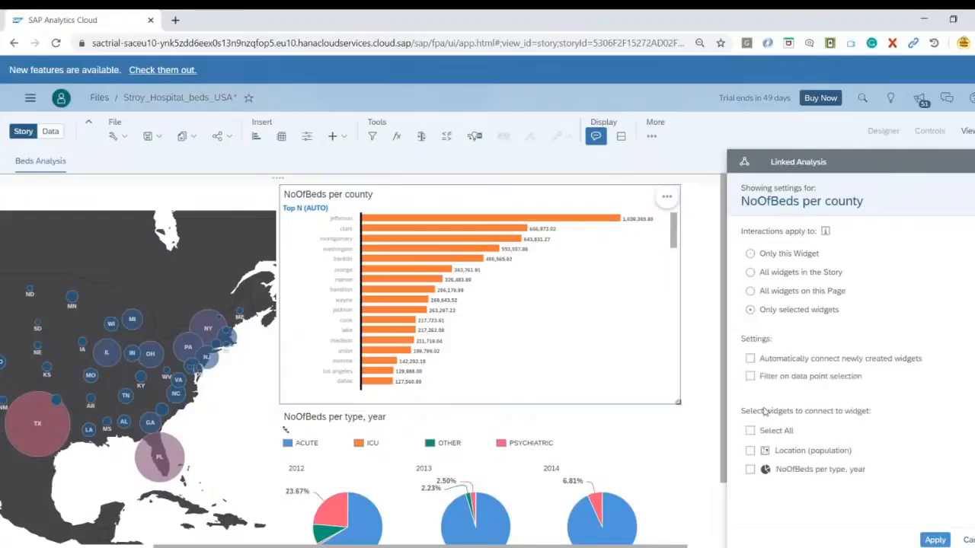
{"action": "left_click", "coordinate": [750, 377]}
{"action": "left_click", "coordinate": [751, 470]}
{"action": "left_click", "coordinate": [934, 540]}
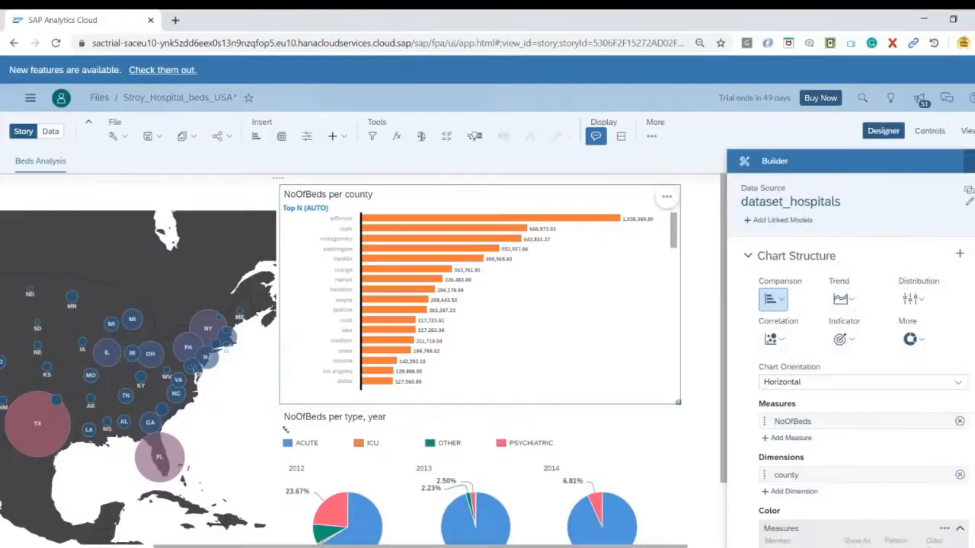
Save the story and switch it to view mode
{"action": "left_click_drag", "start_coordinate": [723, 380], "coordinate": [725, 323]}
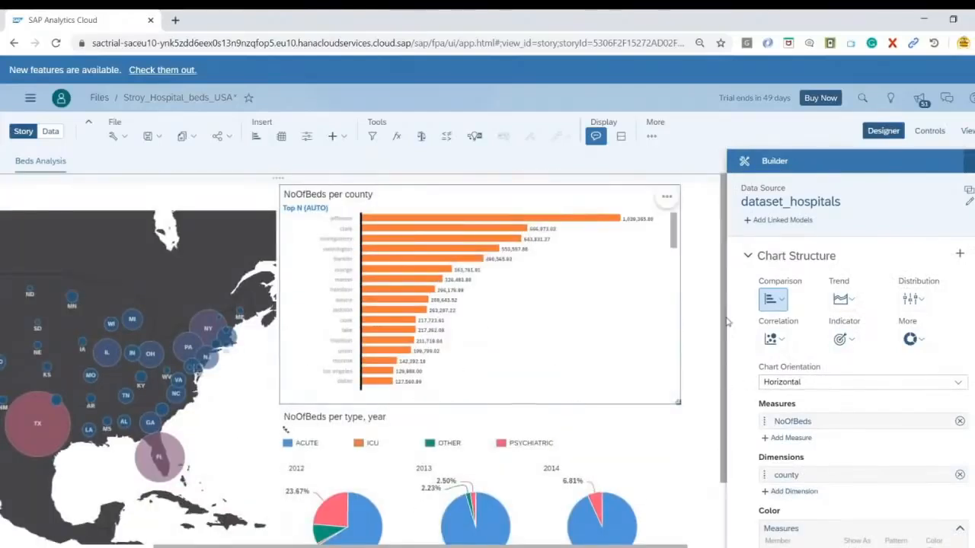
{"action": "left_click", "coordinate": [153, 136]}
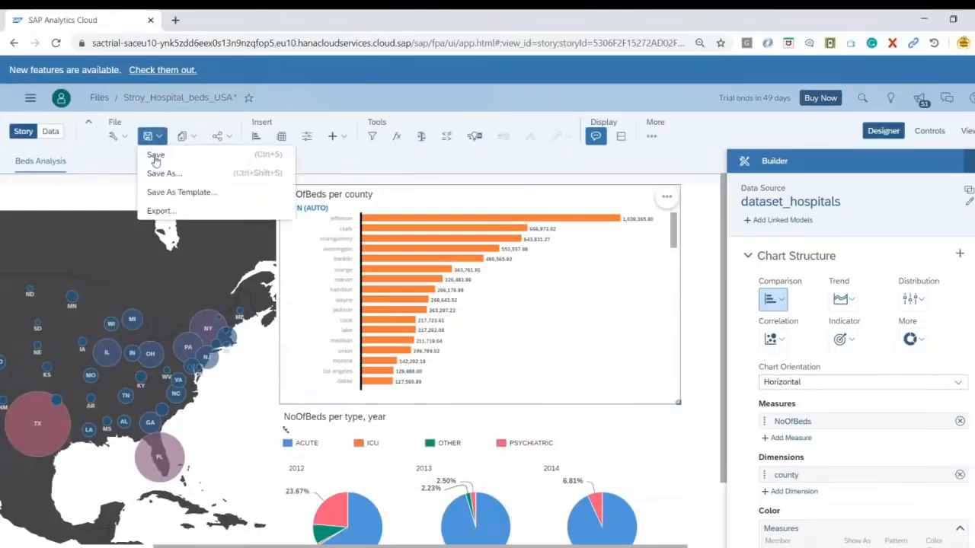
{"action": "left_click", "coordinate": [156, 156]}
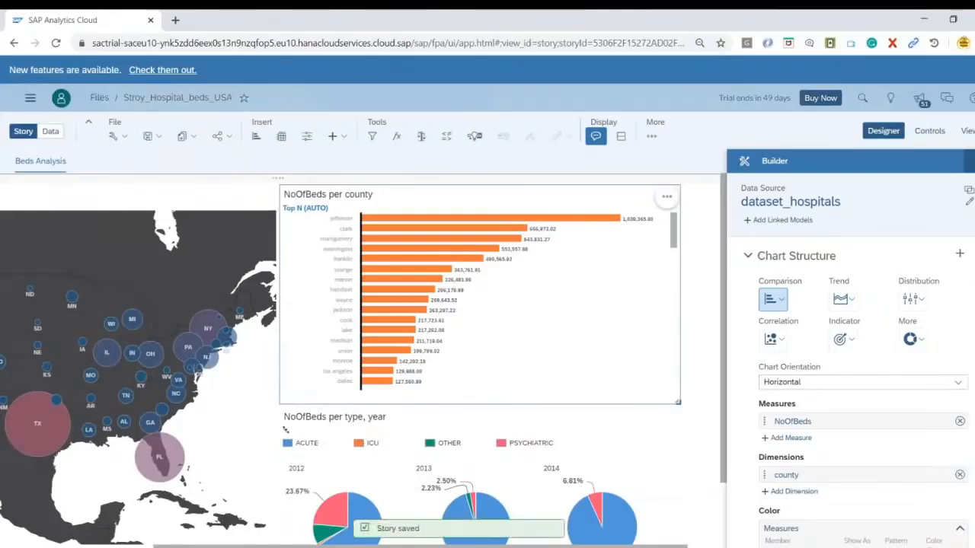
{"action": "left_click", "coordinate": [968, 133]}
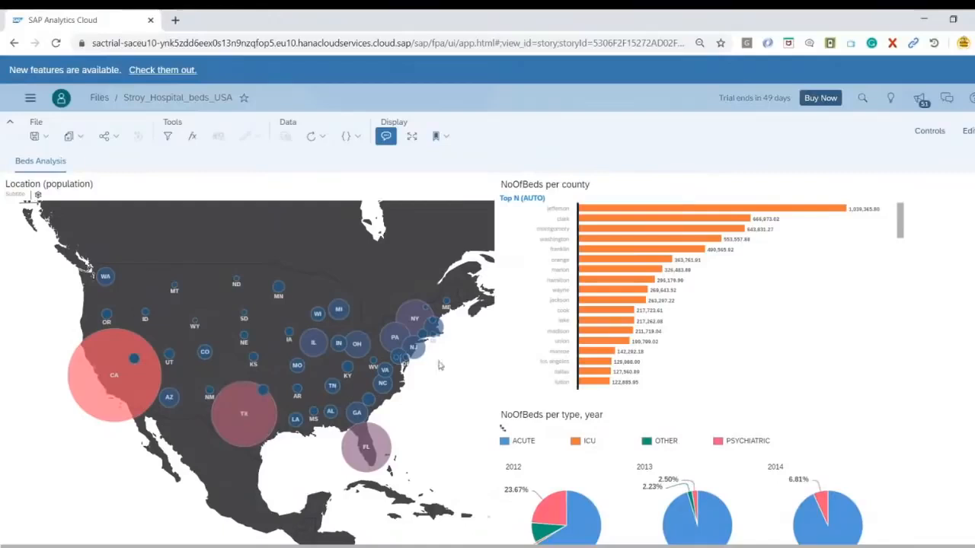
Filter the county bar chart by selecting the TX bubble on the map, and check the chart's counties and applied filter
{"action": "mouse_move", "coordinate": [257, 423]}
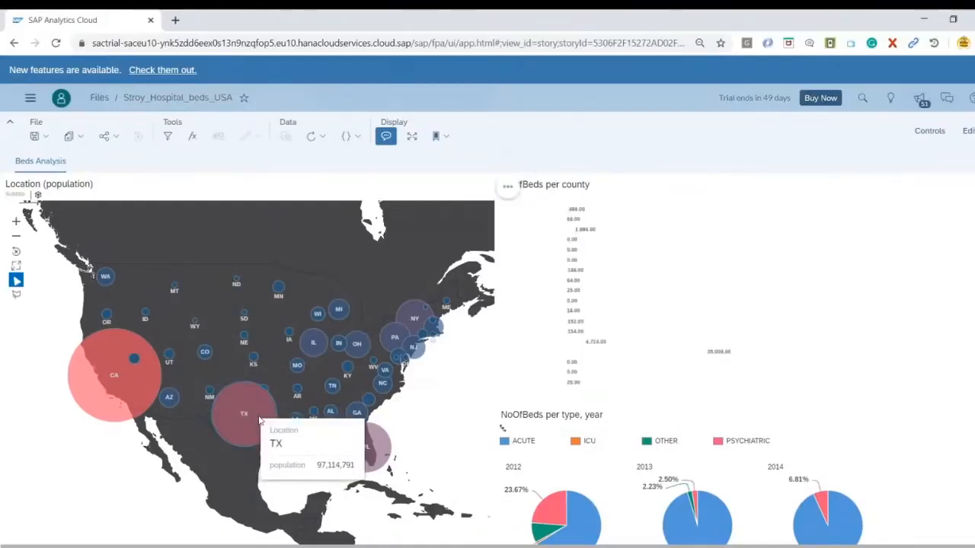
{"action": "scroll", "coordinate": [664, 267], "scroll_direction": "down", "scroll_amount": 5}
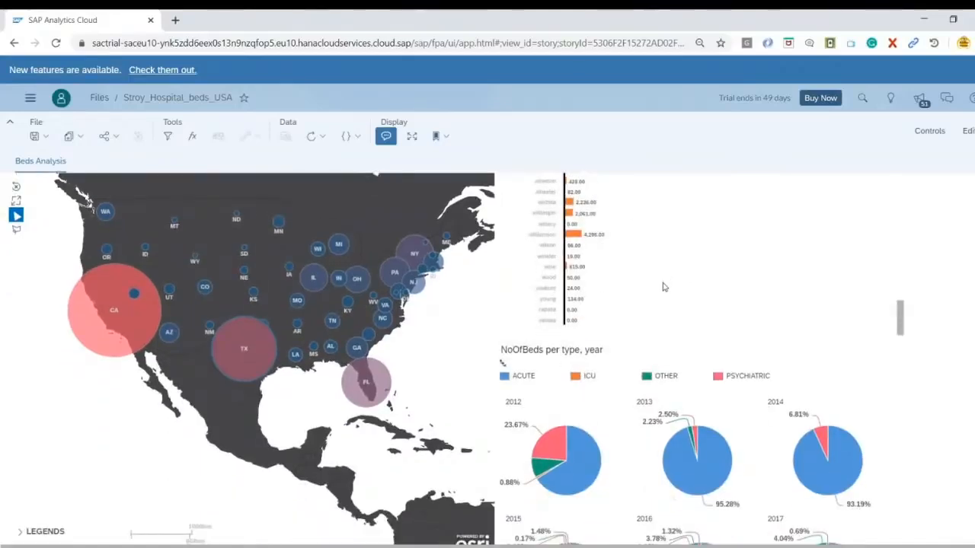
{"action": "scroll", "coordinate": [664, 287], "scroll_direction": "up", "scroll_amount": 5}
{"action": "scroll", "coordinate": [929, 319], "scroll_direction": "up", "scroll_amount": 1}
{"action": "scroll", "coordinate": [718, 345], "scroll_direction": "up", "scroll_amount": 5}
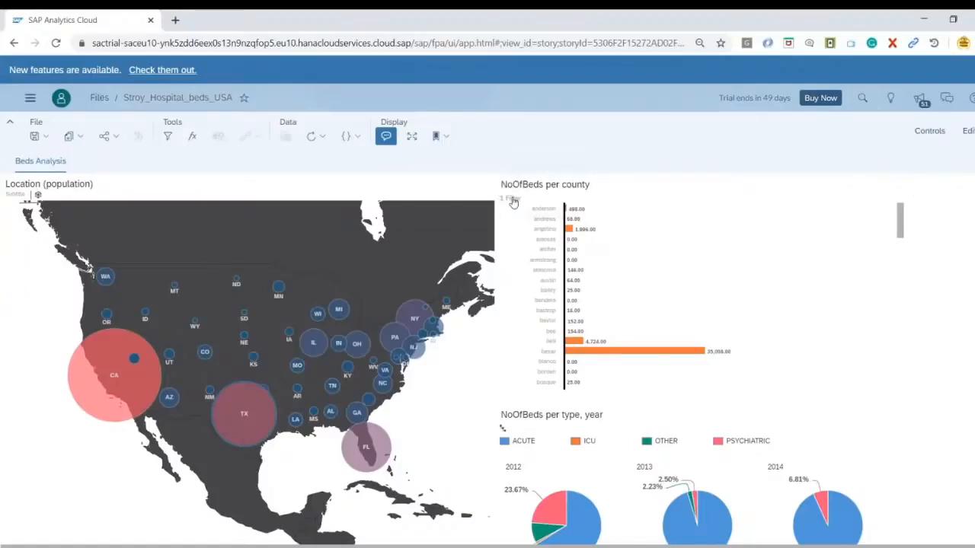
{"action": "mouse_move", "coordinate": [512, 199]}
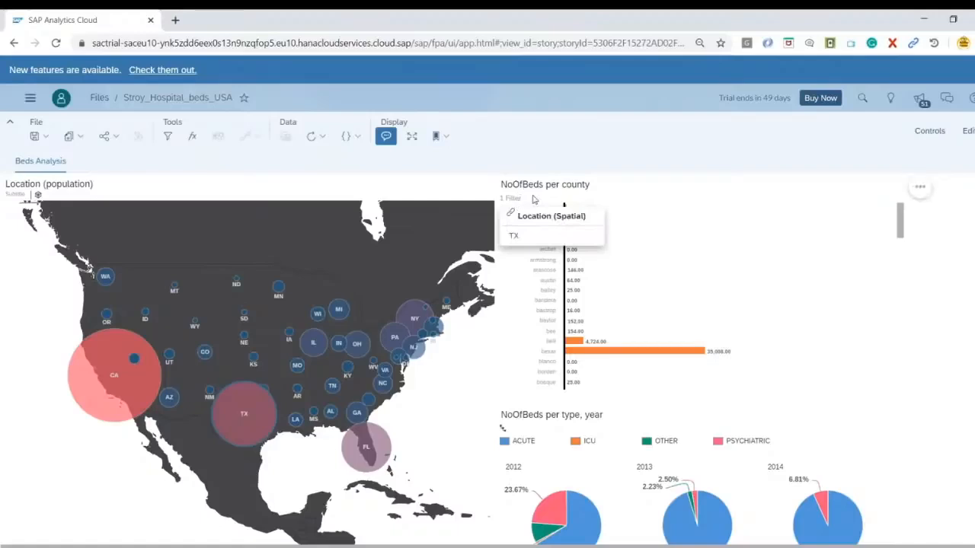
Rank the NoOfBeds per county chart to show only the Top 5 counties
{"action": "left_click", "coordinate": [920, 191]}
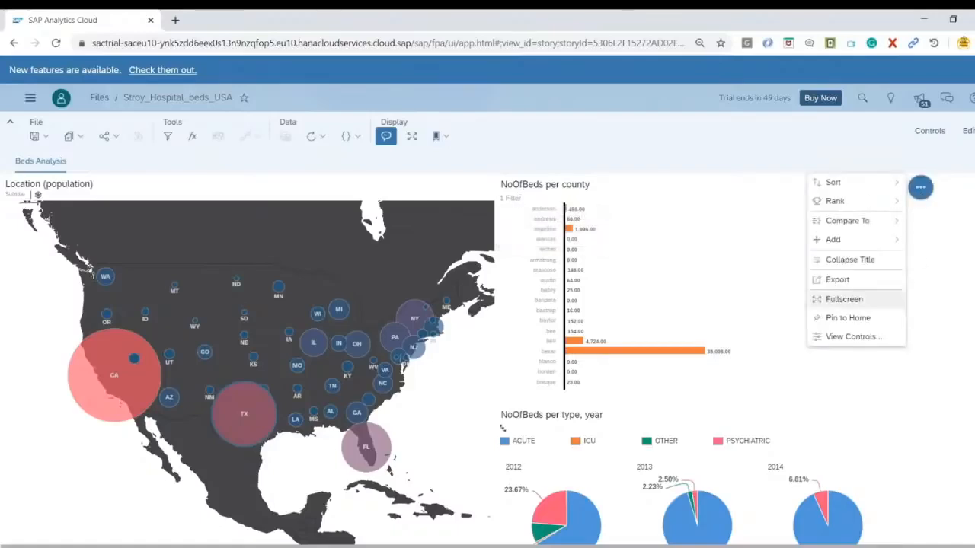
{"action": "mouse_move", "coordinate": [868, 239]}
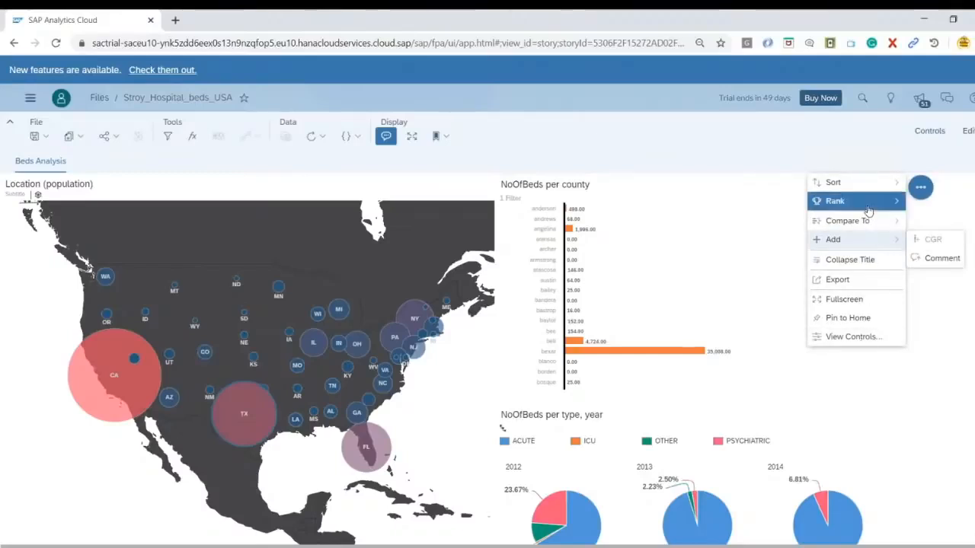
{"action": "mouse_move", "coordinate": [868, 204]}
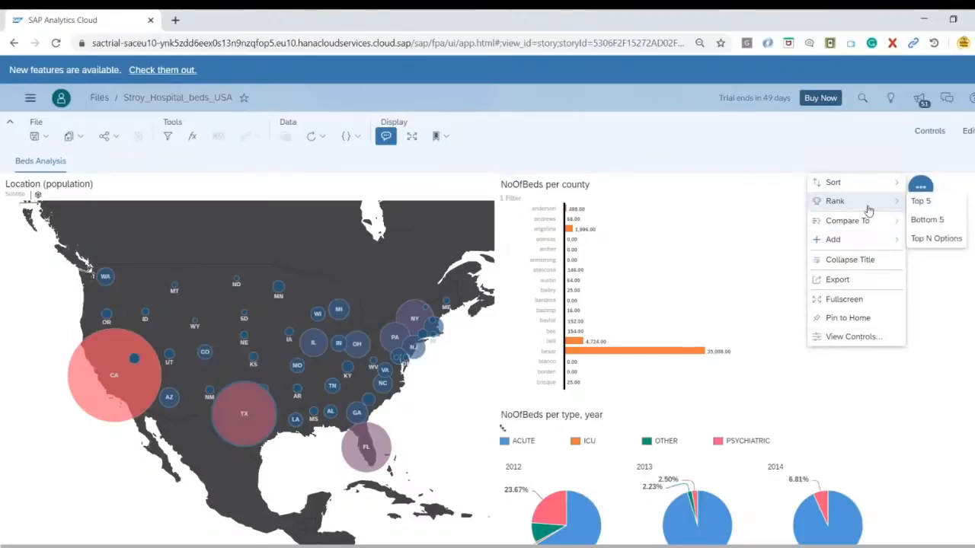
{"action": "left_click", "coordinate": [936, 203]}
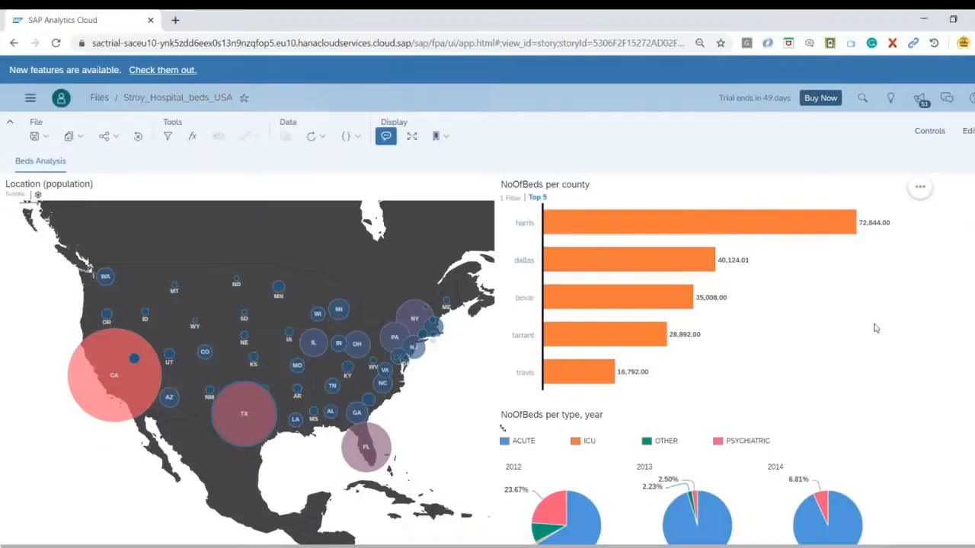
{"action": "scroll", "coordinate": [894, 309], "scroll_direction": "down", "scroll_amount": 1}
{"action": "scroll", "coordinate": [837, 289], "scroll_direction": "up", "scroll_amount": 1}
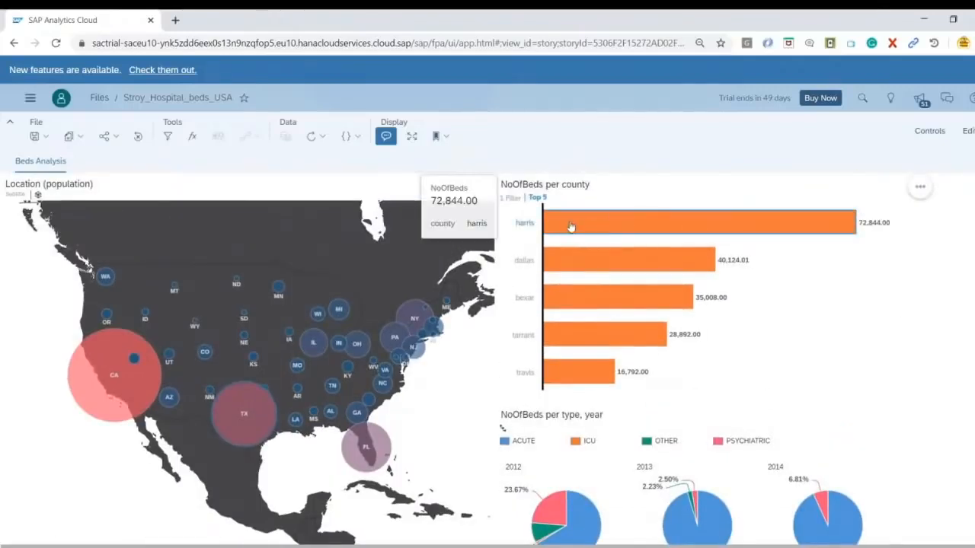
Filter the pie charts by selecting the harris bar in the county chart, and inspect the yearly bed type shares
{"action": "left_click", "coordinate": [578, 226]}
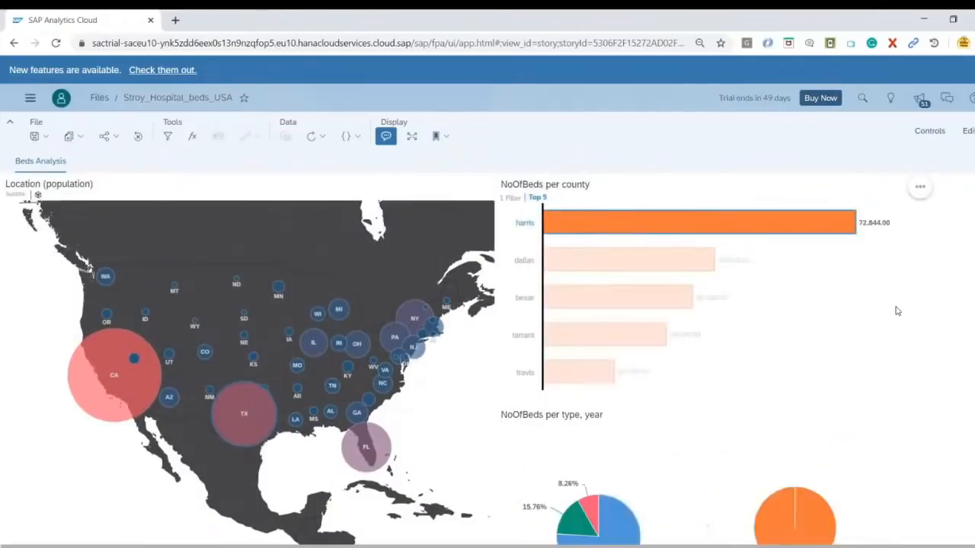
{"action": "scroll", "coordinate": [875, 310], "scroll_direction": "down", "scroll_amount": 1}
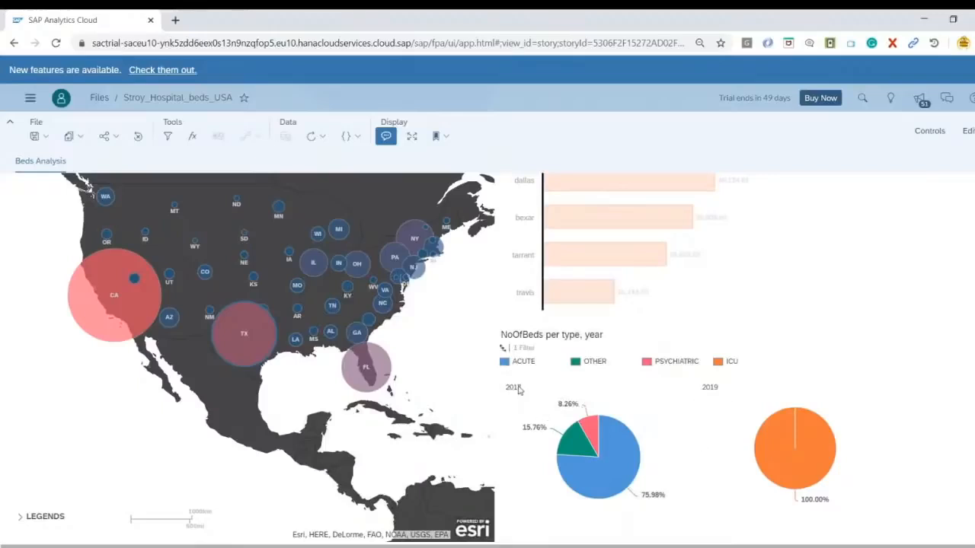
{"action": "mouse_move", "coordinate": [638, 474]}
{"action": "mouse_move", "coordinate": [575, 443]}
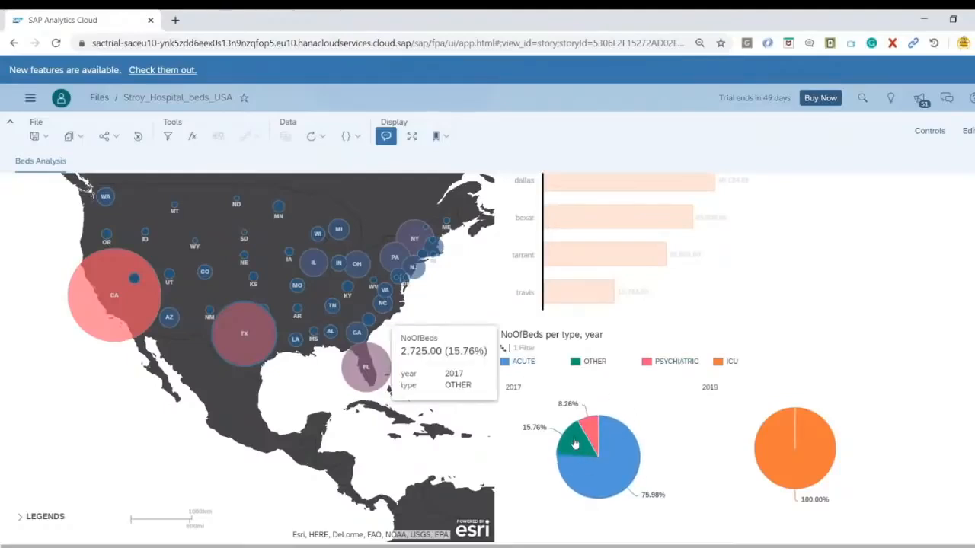
{"action": "mouse_move", "coordinate": [642, 453]}
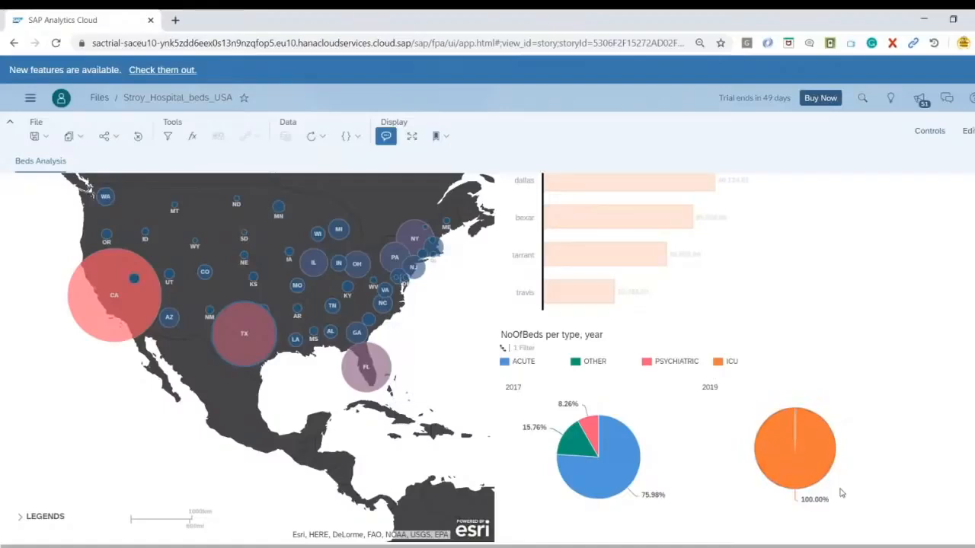
{"action": "mouse_move", "coordinate": [823, 452]}
{"action": "scroll", "coordinate": [807, 344], "scroll_direction": "up", "scroll_amount": 1}
Add dallas, bexar, tarrant and travis to the county bar selection and review how the pie charts respond
{"action": "left_click", "coordinate": [697, 257], "text": "ctrl"}
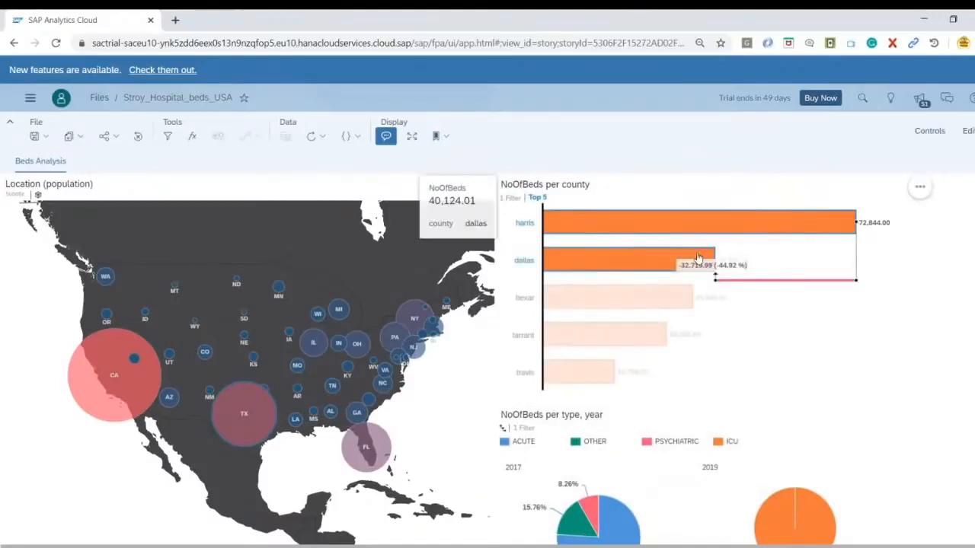
{"action": "left_click", "coordinate": [650, 309], "text": "ctrl"}
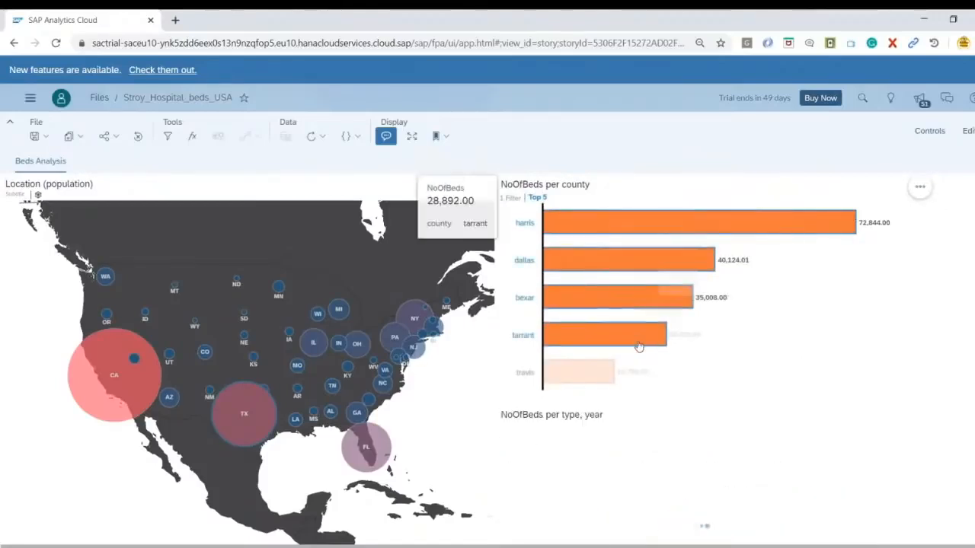
{"action": "scroll", "coordinate": [842, 375], "scroll_direction": "down", "scroll_amount": 1}
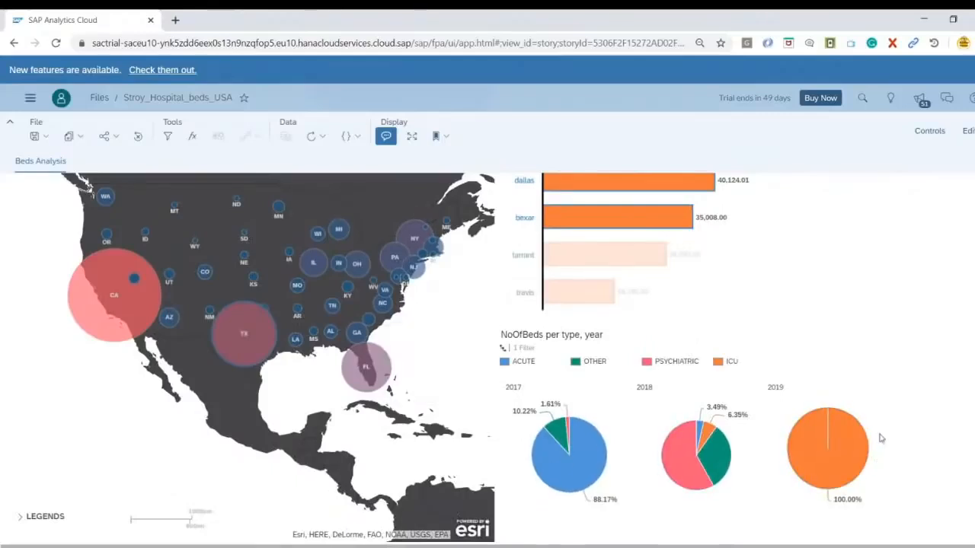
{"action": "scroll", "coordinate": [855, 322], "scroll_direction": "up", "scroll_amount": 1}
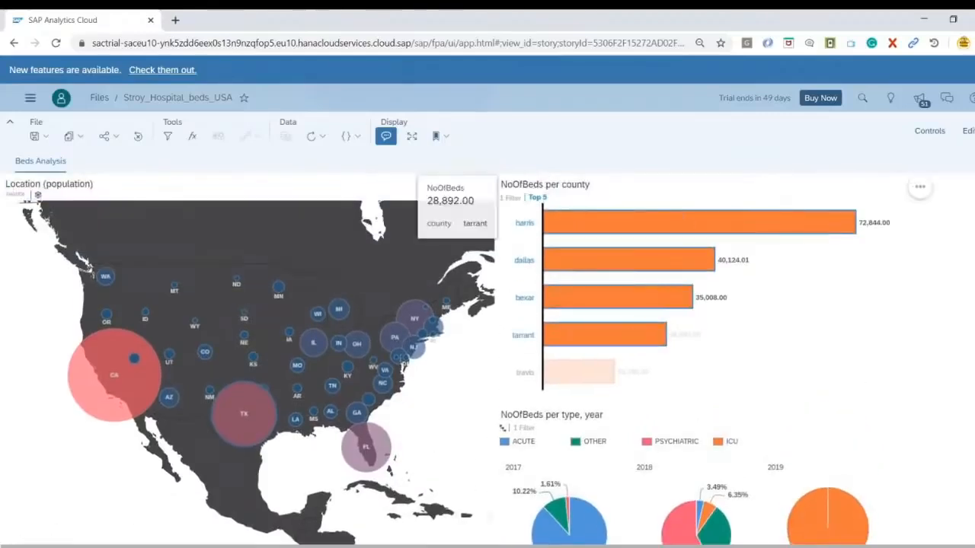
{"action": "left_click", "coordinate": [615, 342], "text": "ctrl"}
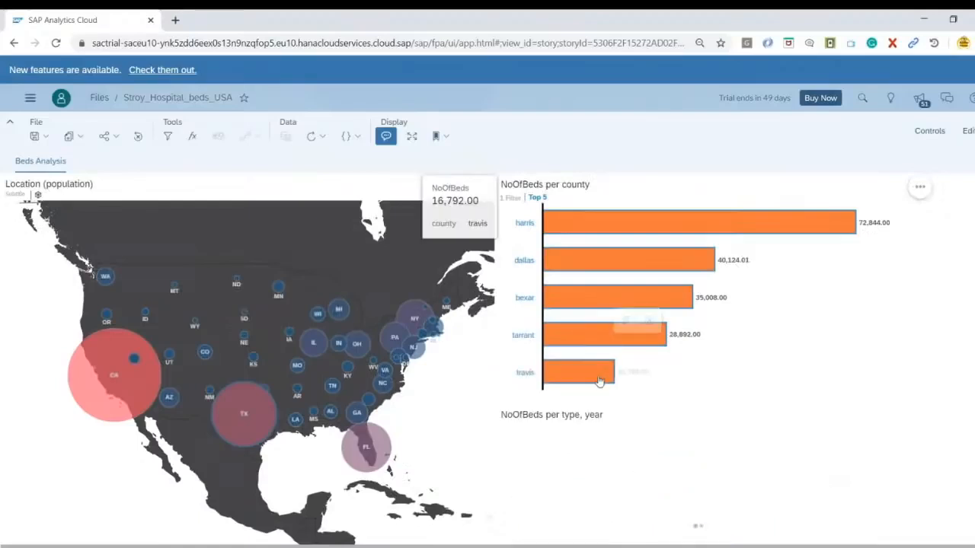
{"action": "left_click", "coordinate": [600, 380], "text": "ctrl"}
{"action": "scroll", "coordinate": [786, 391], "scroll_direction": "down", "scroll_amount": 1}
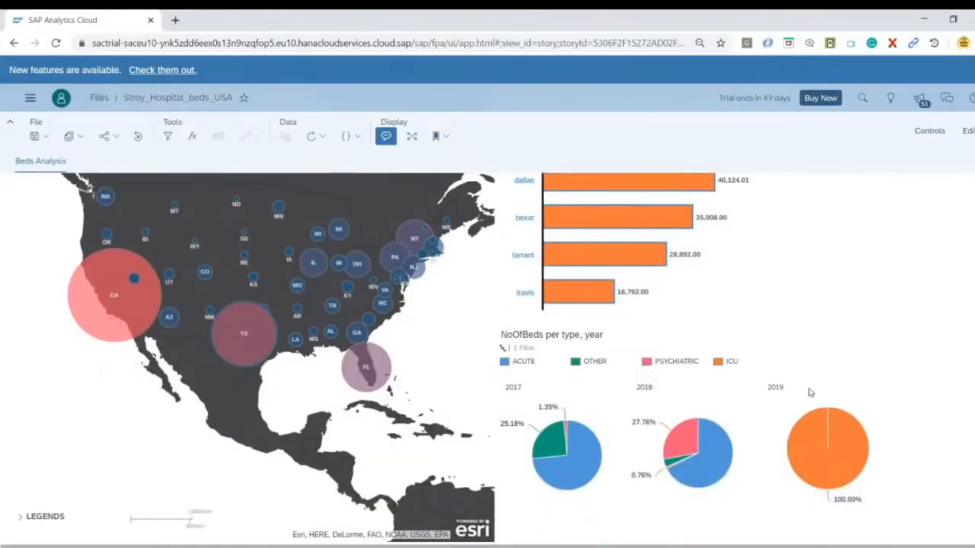
{"action": "scroll", "coordinate": [691, 374], "scroll_direction": "up", "scroll_amount": 1}
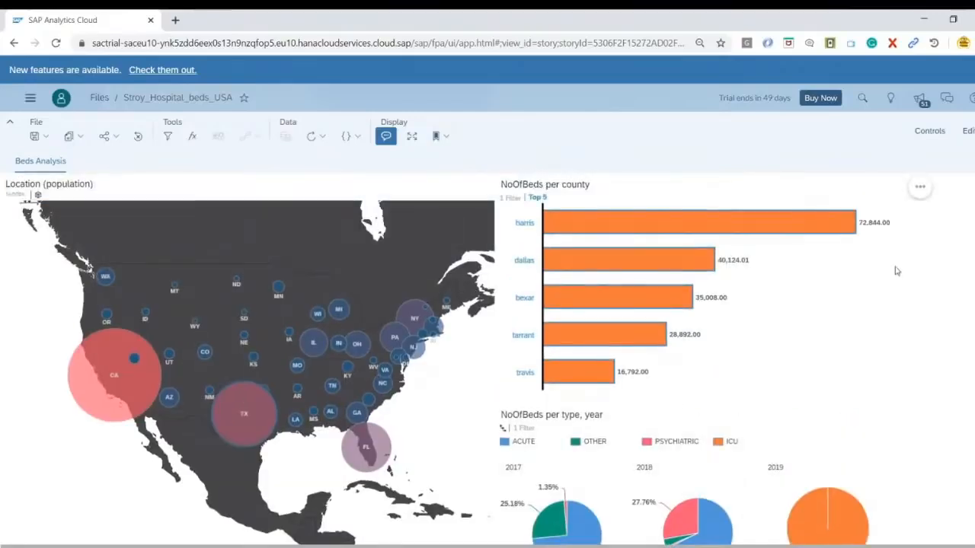
Deselect all county bars to remove their filter from the pie charts
{"action": "left_click", "coordinate": [601, 335]}
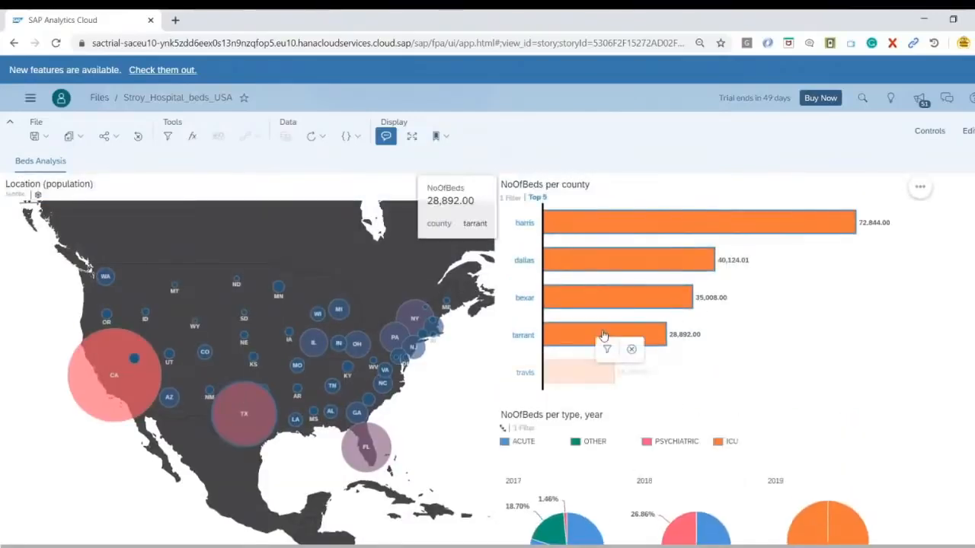
{"action": "left_click", "coordinate": [600, 297]}
{"action": "left_click", "coordinate": [599, 265]}
{"action": "left_click", "coordinate": [607, 223]}
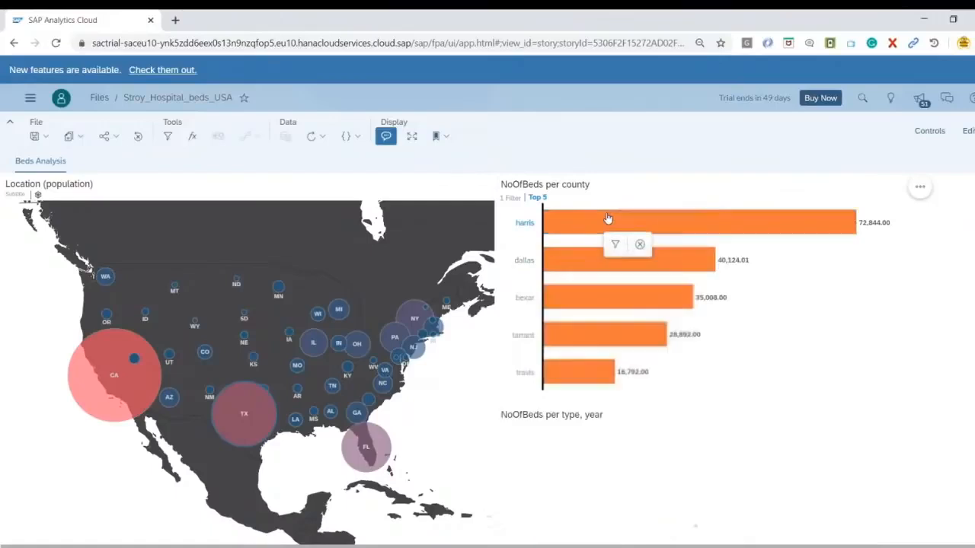
{"action": "left_click", "coordinate": [930, 286]}
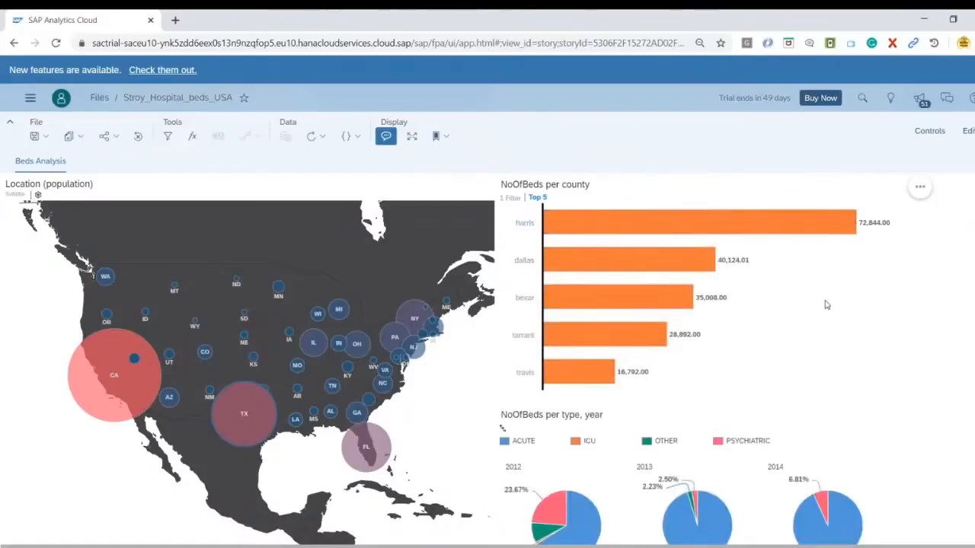
Switch the story to edit mode and consult the "Our expected result" slide in the SAC Demo New.pptx PowerPoint deck
{"action": "left_click", "coordinate": [967, 131]}
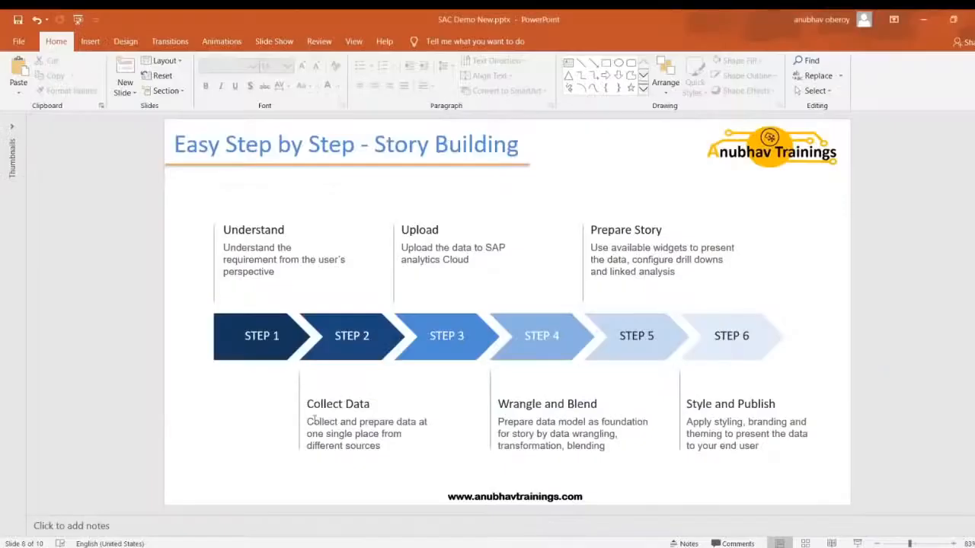
{"action": "scroll", "coordinate": [351, 423], "scroll_direction": "up", "scroll_amount": 2}
{"action": "scroll", "coordinate": [350, 422], "scroll_direction": "down", "scroll_amount": 1}
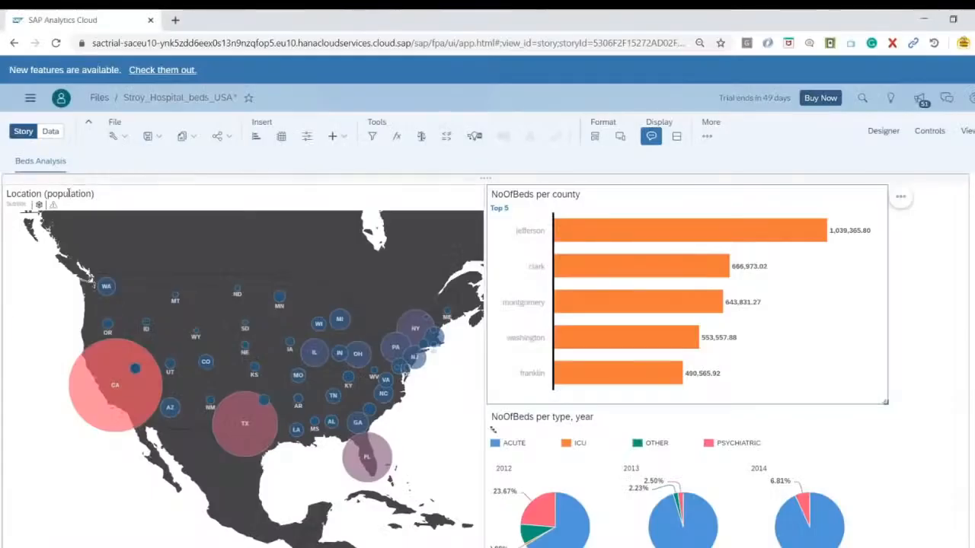
Back in the SAP Analytics Cloud story, rename the map's title to "Population per state in USA"
{"action": "double_click", "coordinate": [68, 194]}
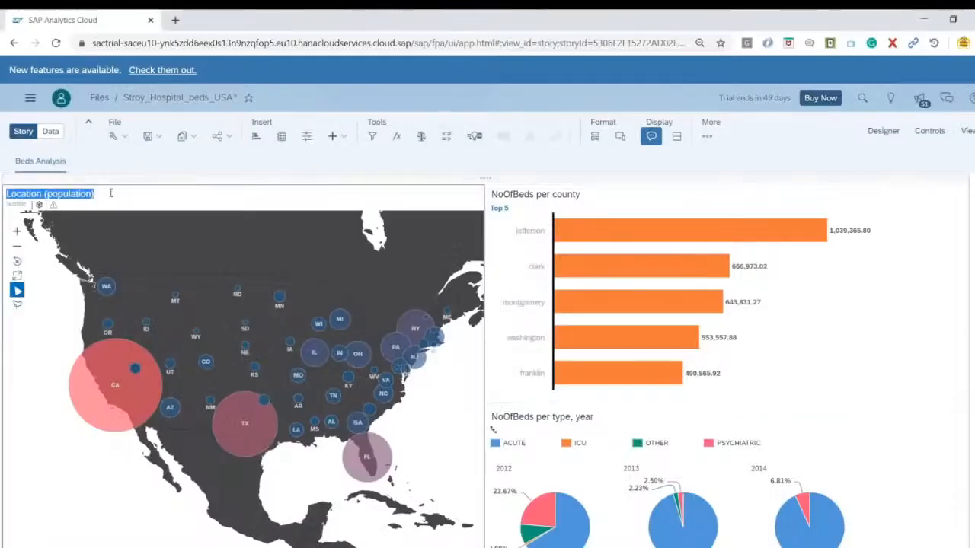
{"action": "key", "text": "BackSpace"}
{"action": "type", "text": "Population per state in USA"}
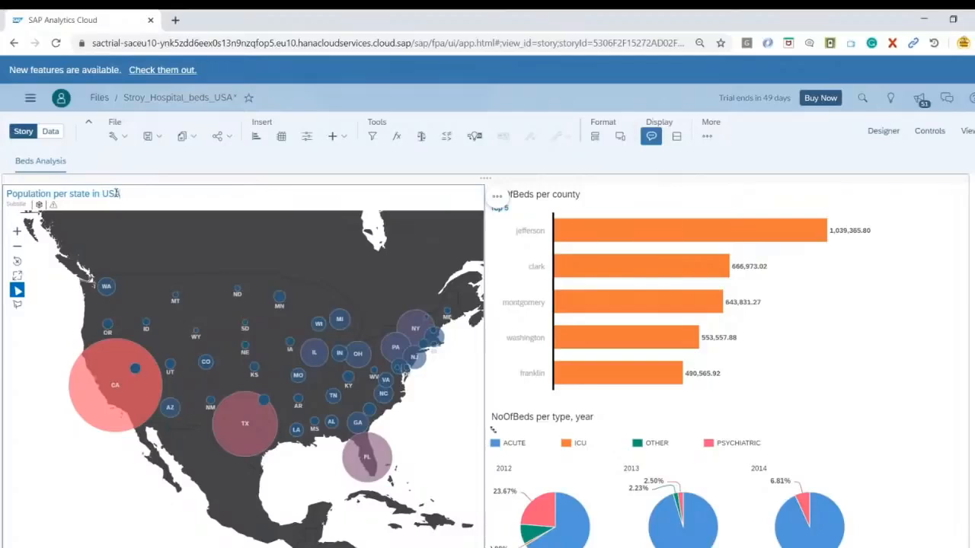
Open the lane's styling options, set the page background type to Image and start adding an image
{"action": "left_click", "coordinate": [939, 220]}
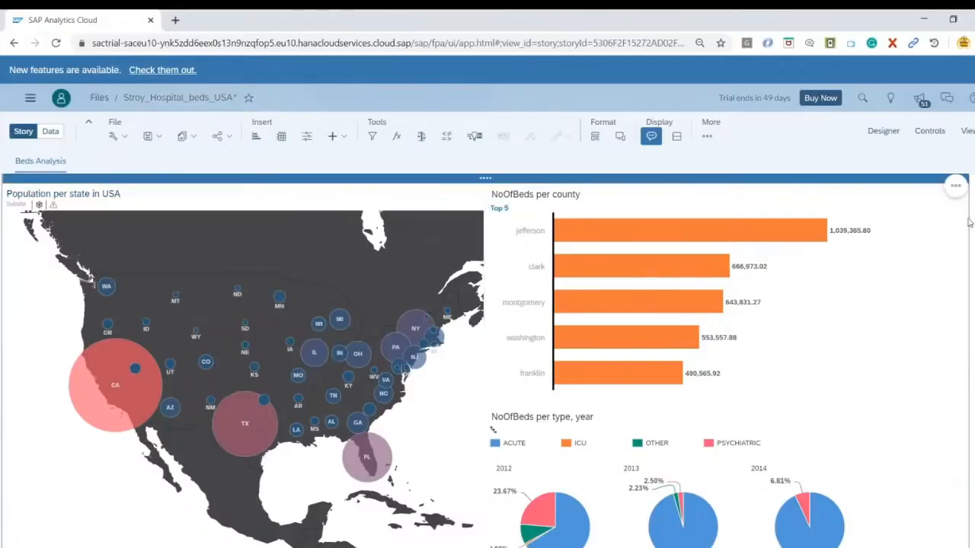
{"action": "left_click", "coordinate": [955, 186]}
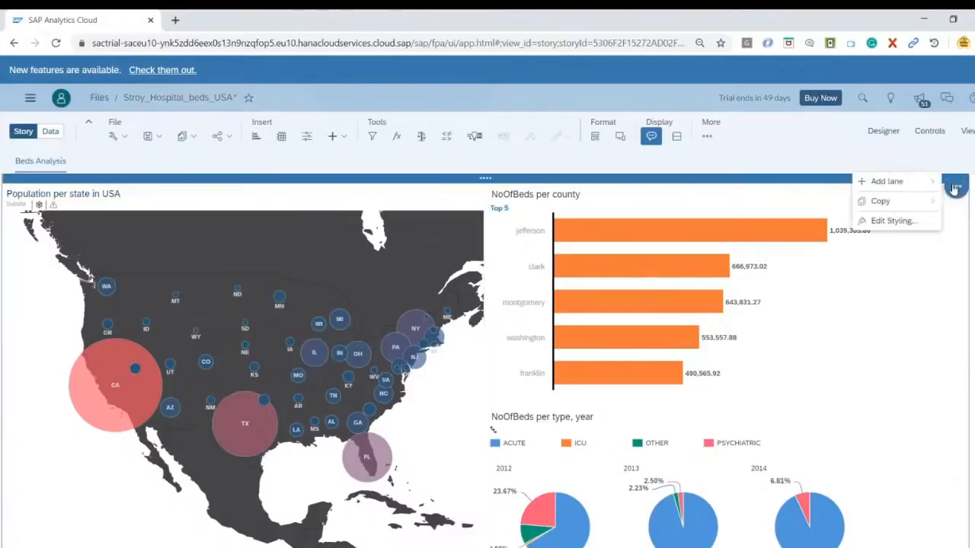
{"action": "left_click", "coordinate": [912, 220]}
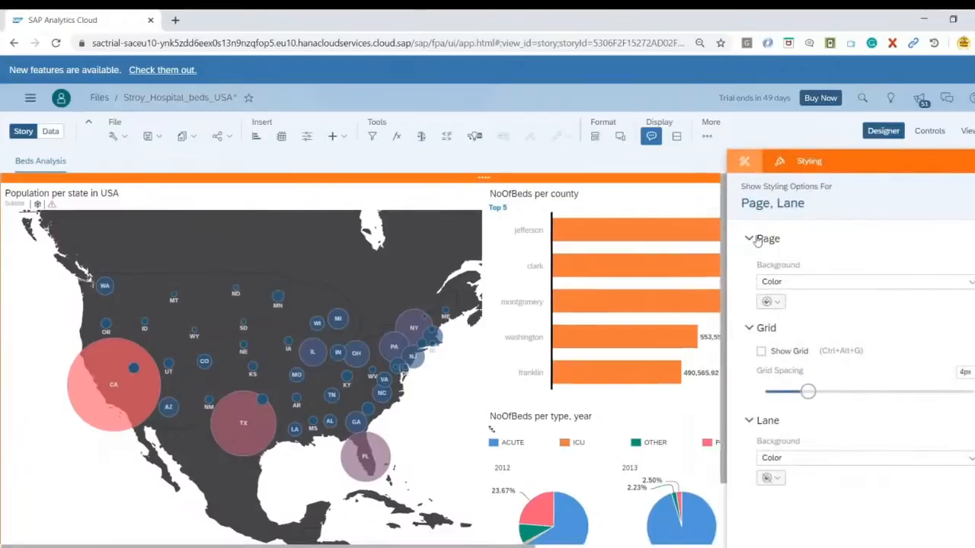
{"action": "left_click", "coordinate": [969, 282]}
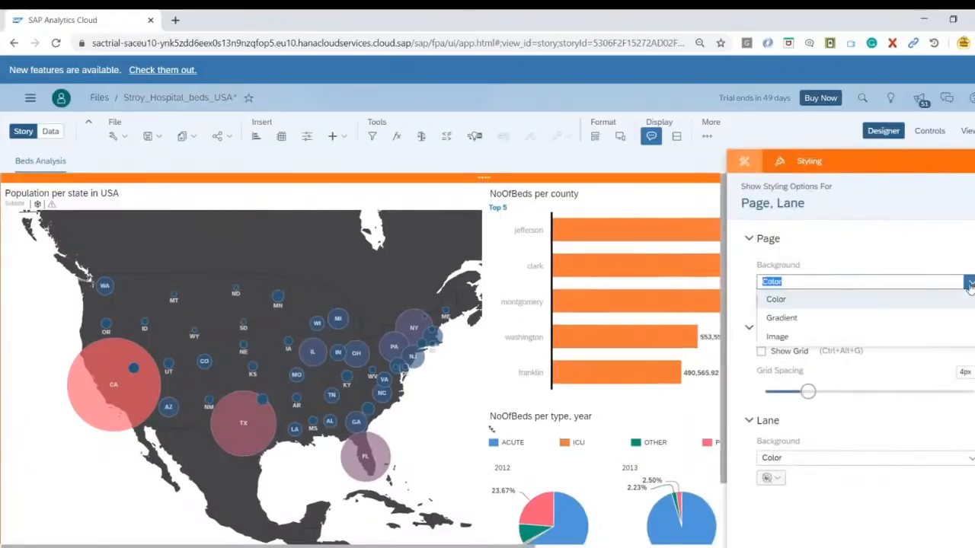
{"action": "left_click", "coordinate": [792, 336]}
{"action": "left_click", "coordinate": [785, 335]}
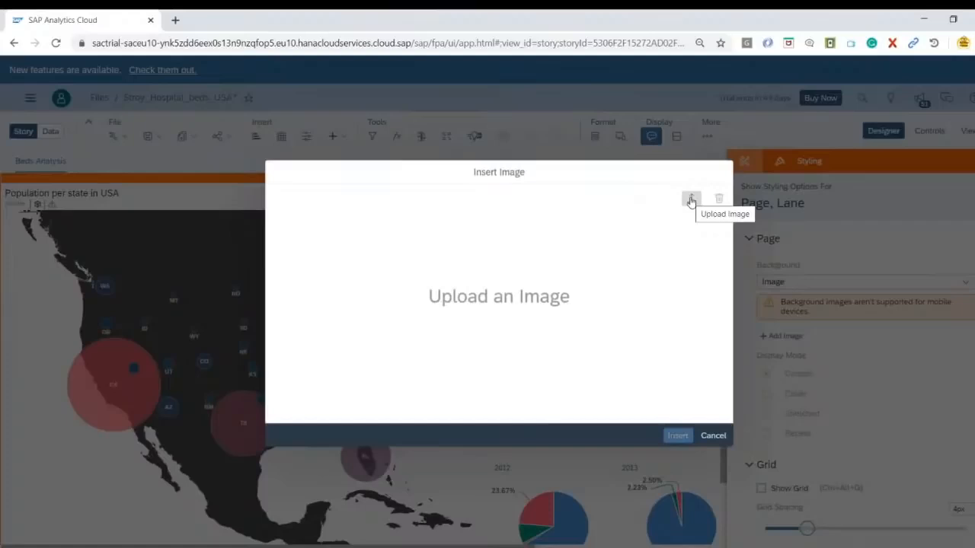
Upload bluetxt.jpg from the Desktop, insert it as the page background and set its display mode to Cover
{"action": "left_click", "coordinate": [691, 200]}
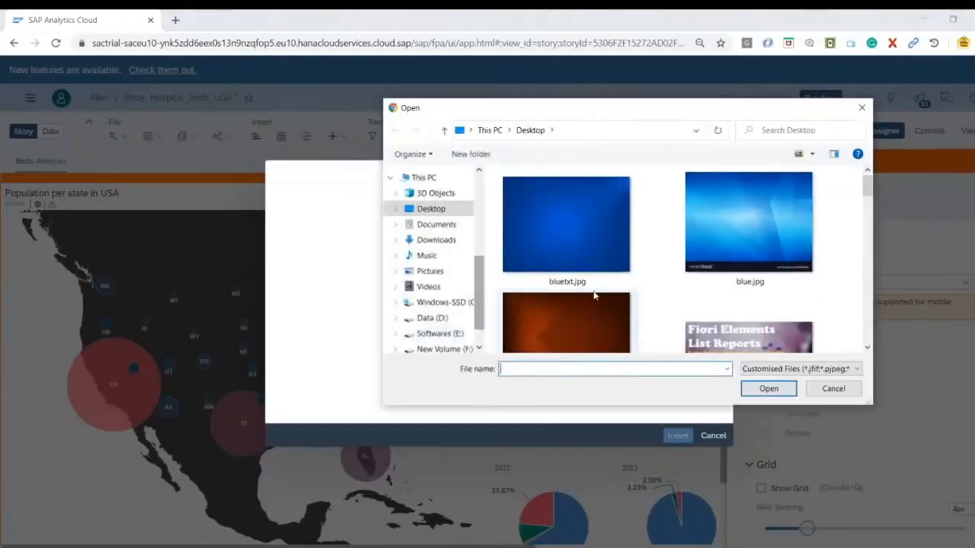
{"action": "left_click", "coordinate": [578, 249]}
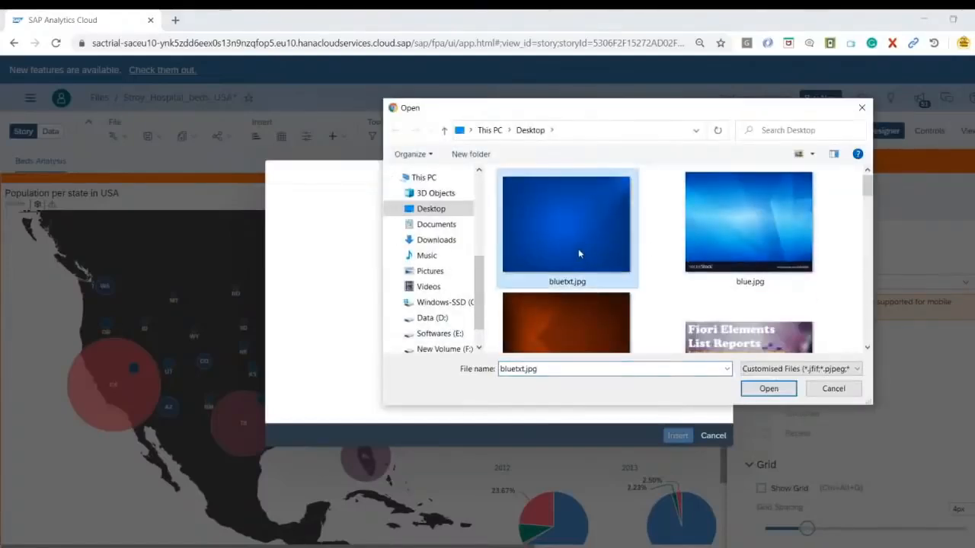
{"action": "left_click", "coordinate": [749, 386]}
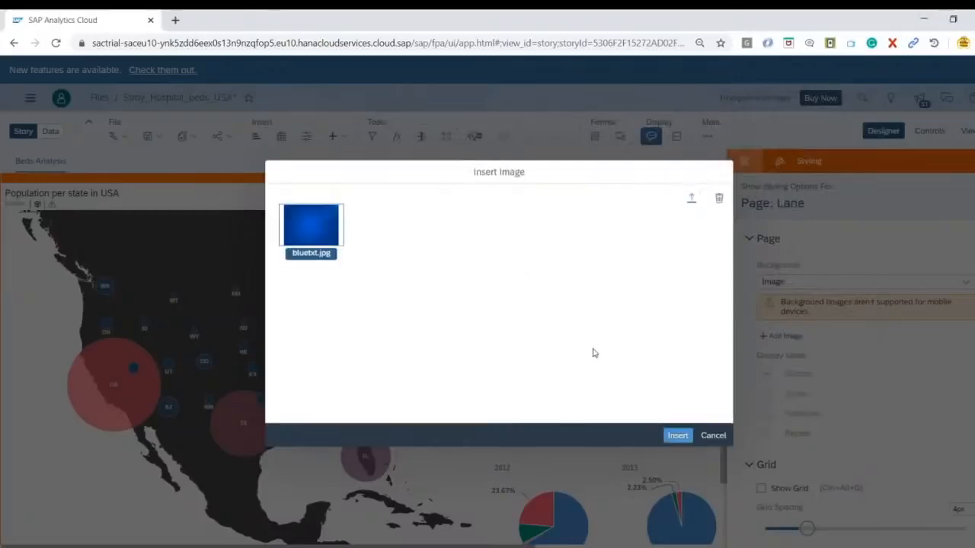
{"action": "left_click", "coordinate": [677, 436]}
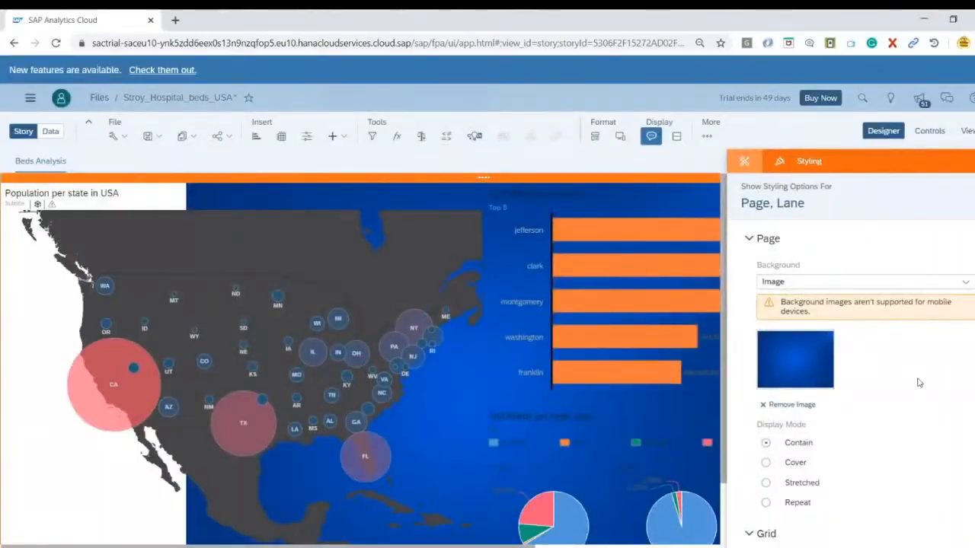
{"action": "scroll", "coordinate": [918, 383], "scroll_direction": "down", "scroll_amount": 2}
{"action": "left_click", "coordinate": [766, 335]}
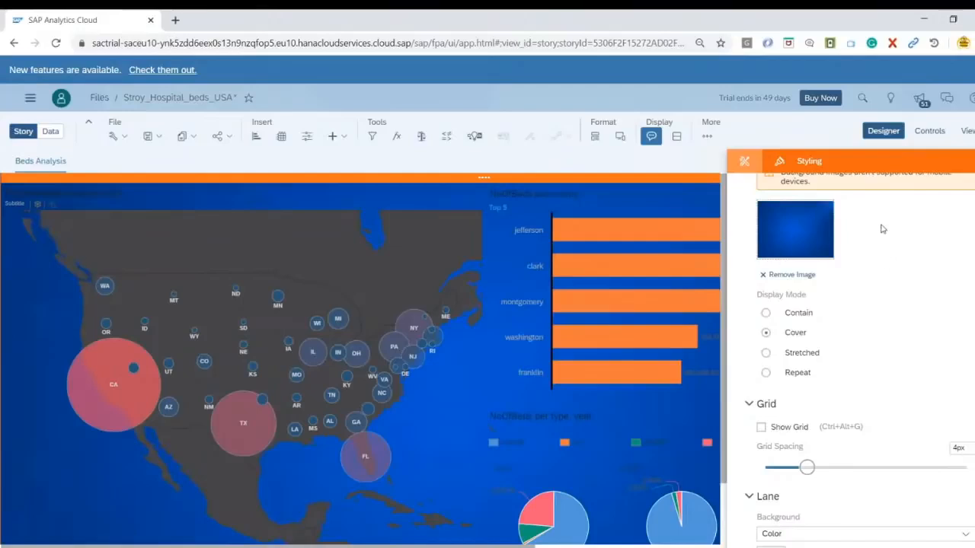
Format all text of the NoOfBeds per county bar chart as orange, bold, size 16
{"action": "left_click", "coordinate": [516, 214]}
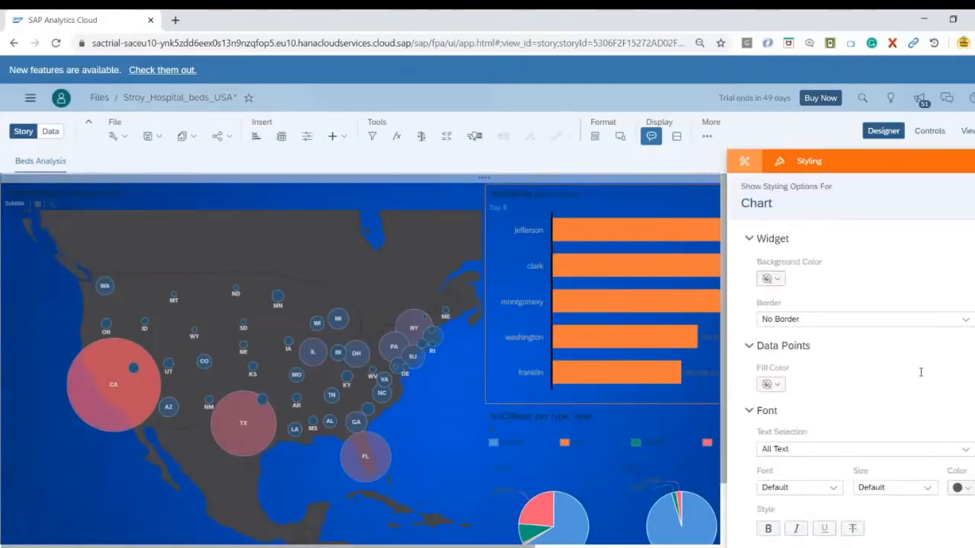
{"action": "scroll", "coordinate": [921, 373], "scroll_direction": "down", "scroll_amount": 3}
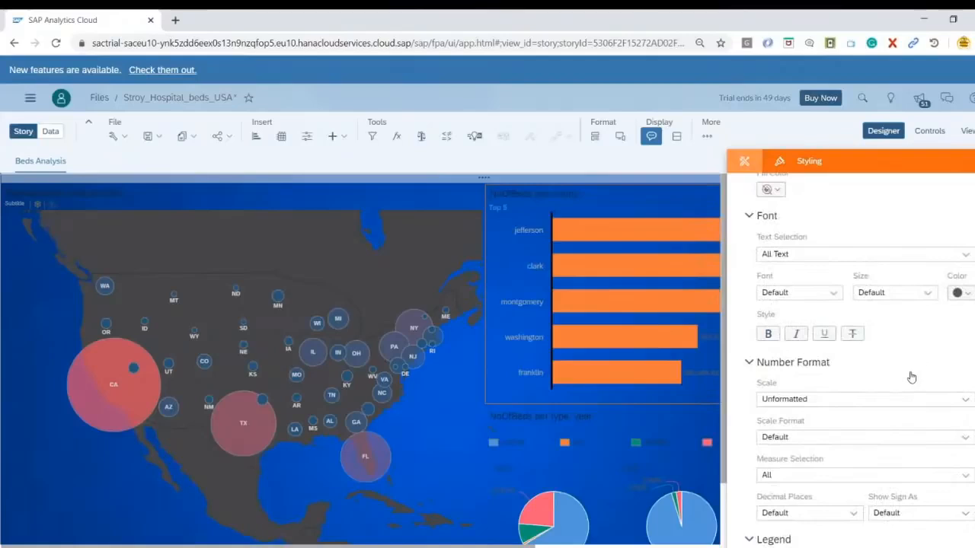
{"action": "scroll", "coordinate": [909, 392], "scroll_direction": "down", "scroll_amount": 4}
{"action": "scroll", "coordinate": [914, 330], "scroll_direction": "up", "scroll_amount": 4}
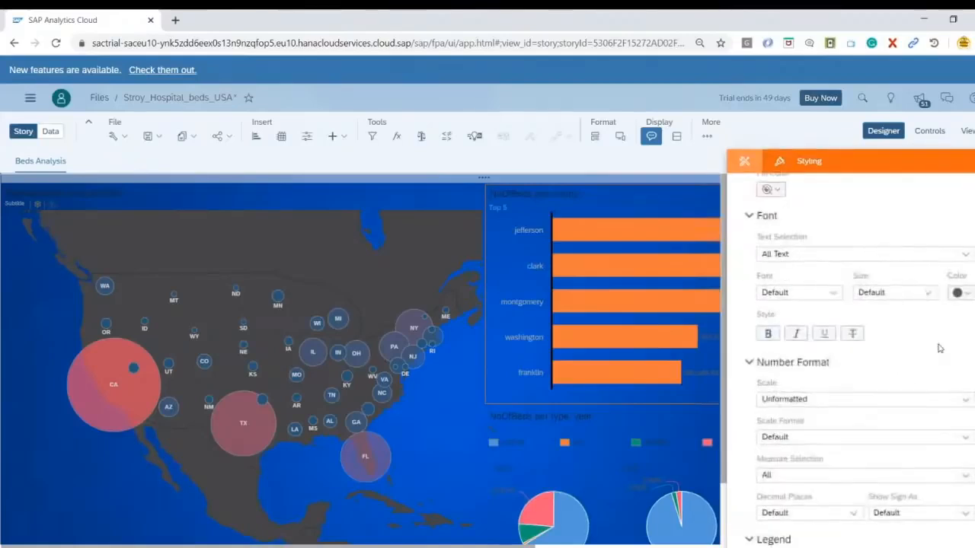
{"action": "left_click", "coordinate": [961, 293]}
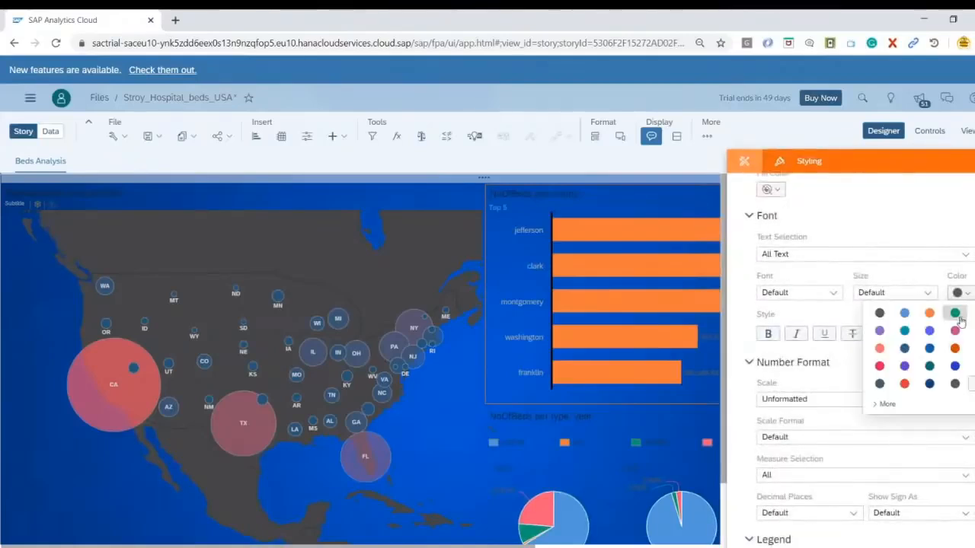
{"action": "left_click", "coordinate": [930, 314]}
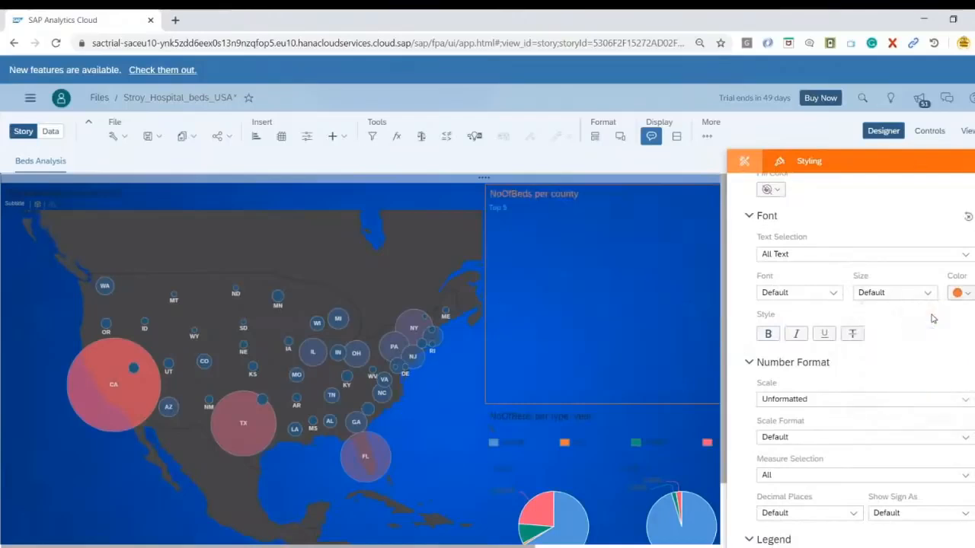
{"action": "left_click", "coordinate": [766, 335]}
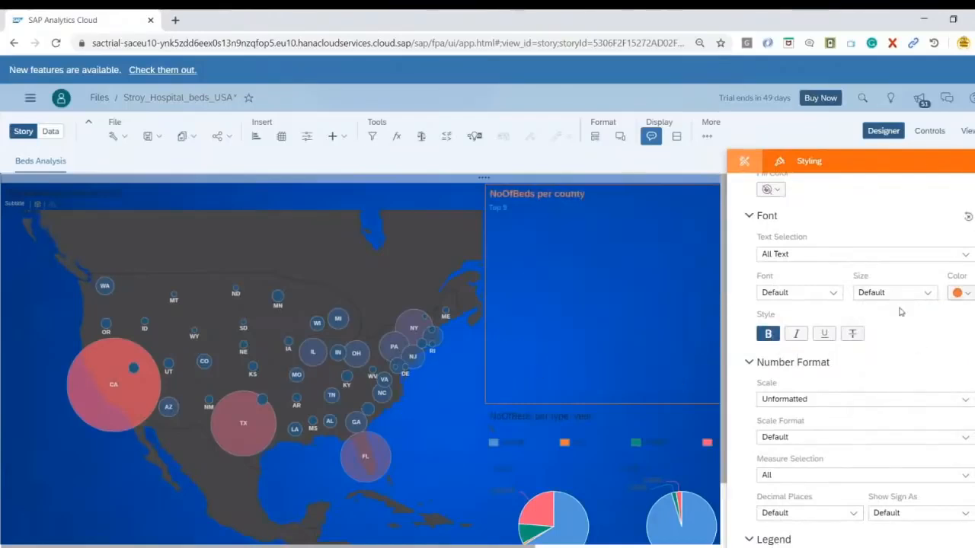
{"action": "left_click", "coordinate": [927, 292]}
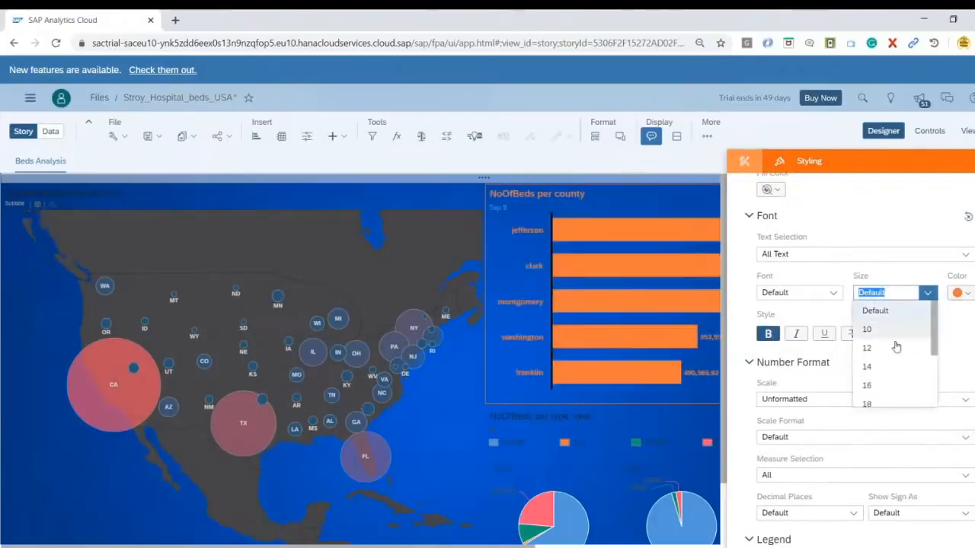
{"action": "left_click", "coordinate": [883, 385]}
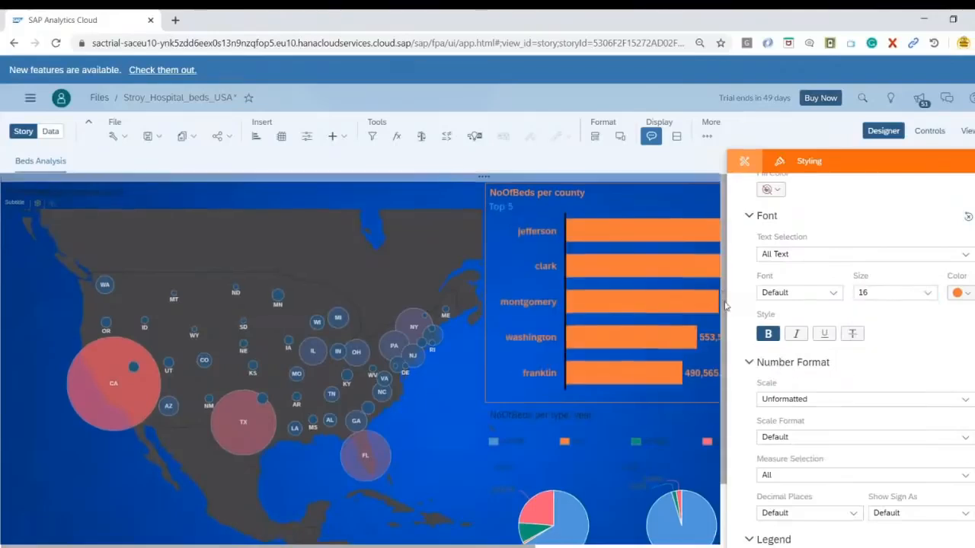
Format all text of the NoOfBeds per type, year pie charts as salmon red, size 14, bold
{"action": "scroll", "coordinate": [632, 350], "scroll_direction": "down", "scroll_amount": 1}
{"action": "left_click", "coordinate": [632, 350]}
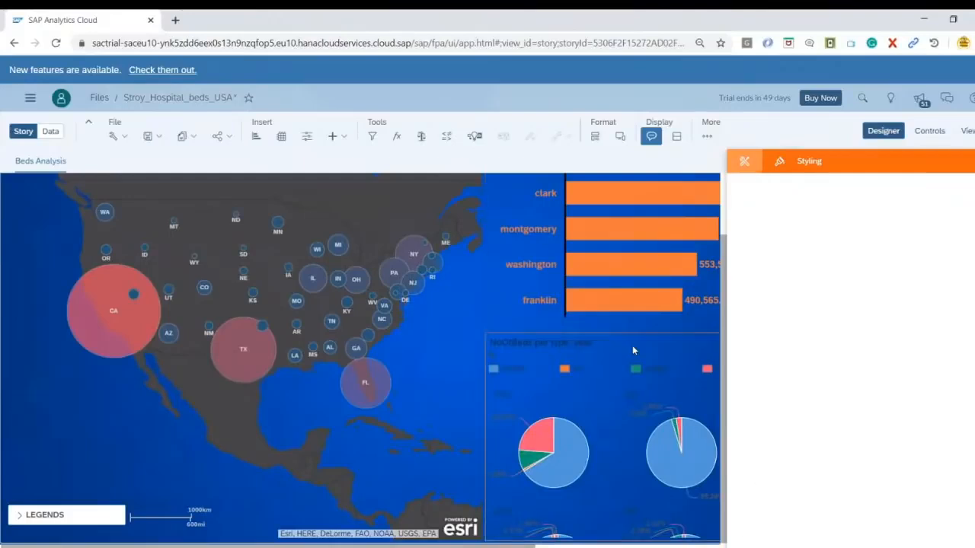
{"action": "left_click", "coordinate": [960, 422]}
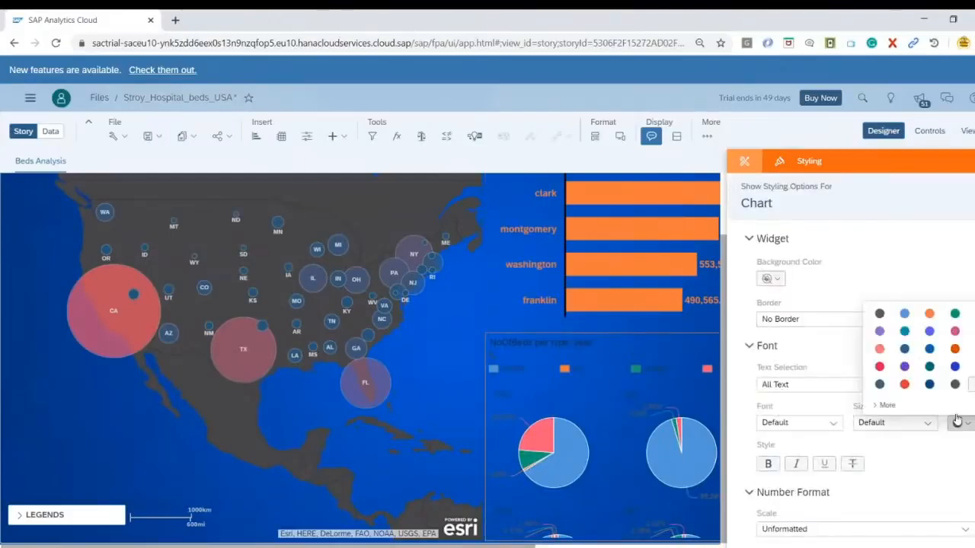
{"action": "left_click", "coordinate": [880, 351]}
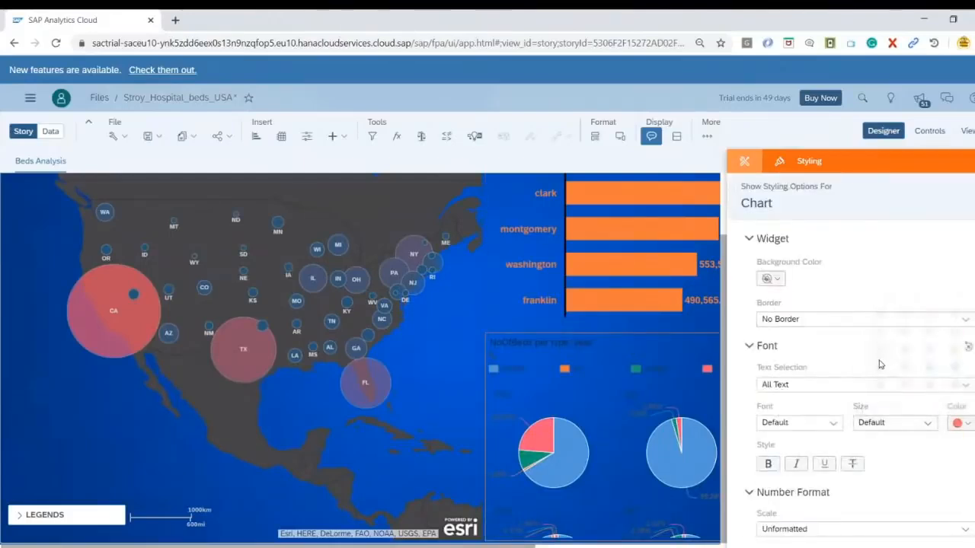
{"action": "left_click", "coordinate": [927, 424]}
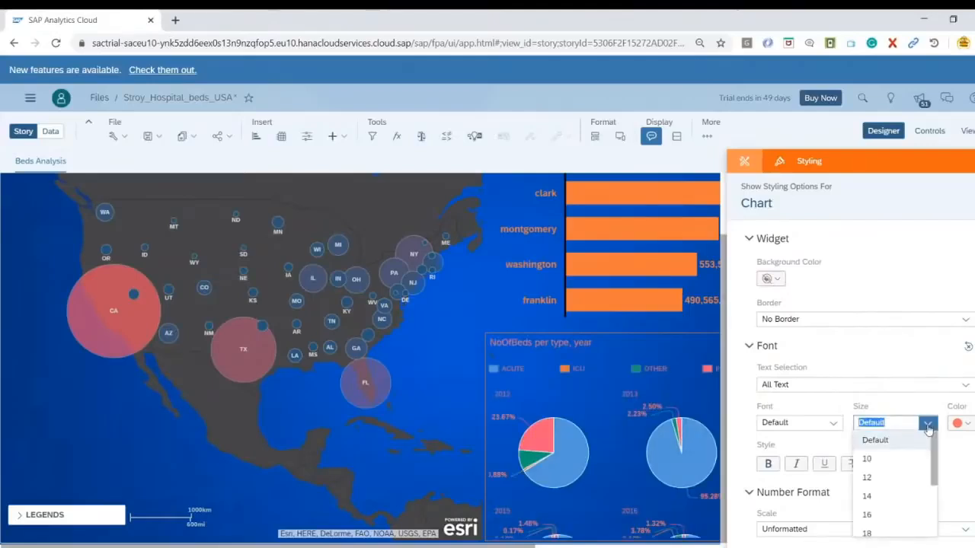
{"action": "left_click", "coordinate": [888, 496]}
{"action": "left_click", "coordinate": [769, 466]}
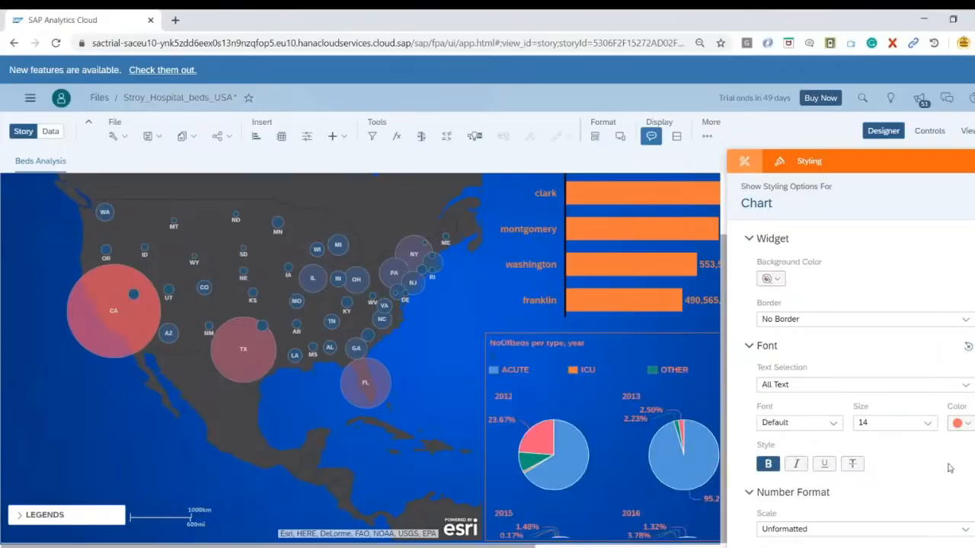
Close the Designer and review the county bar chart and the yearly pie charts across the full page
{"action": "left_click", "coordinate": [881, 133]}
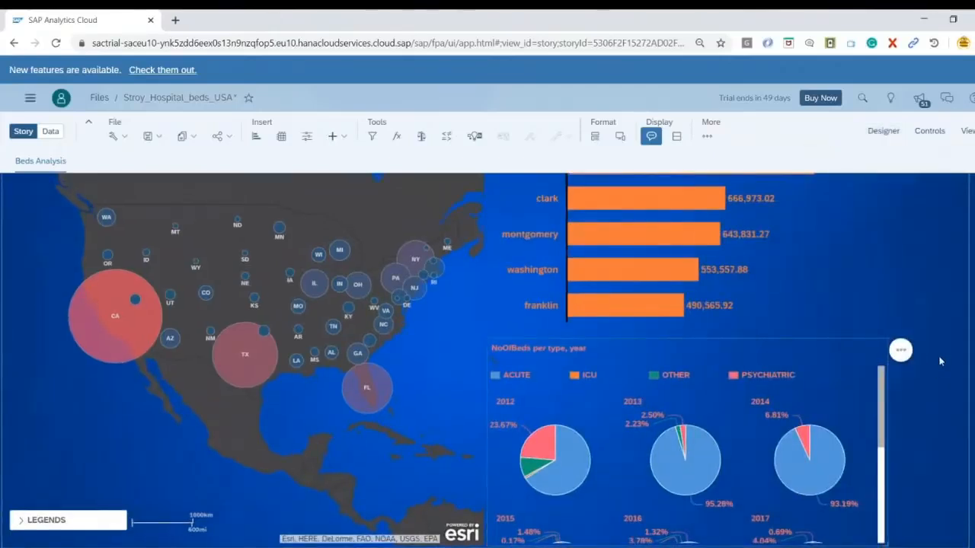
{"action": "scroll", "coordinate": [914, 451], "scroll_direction": "up", "scroll_amount": 2}
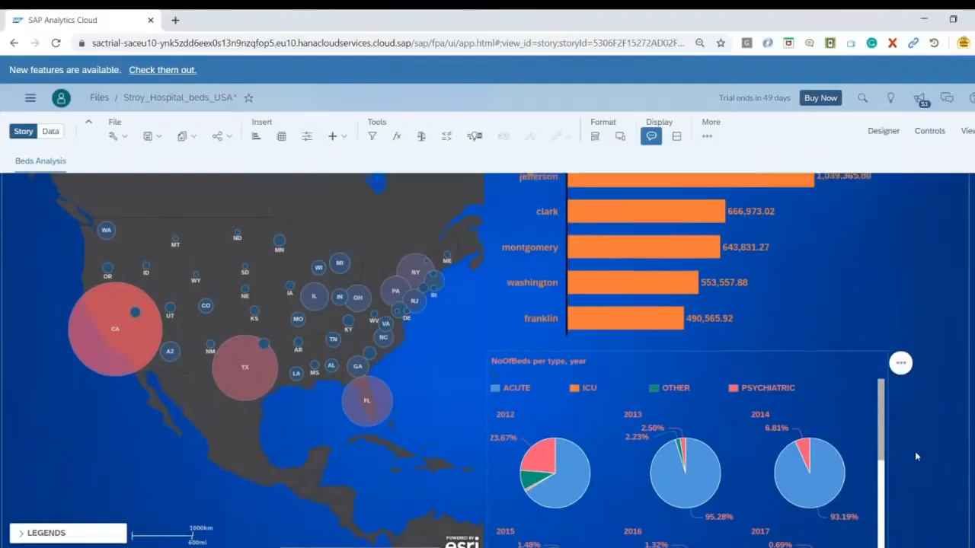
{"action": "scroll", "coordinate": [854, 466], "scroll_direction": "down", "scroll_amount": 1}
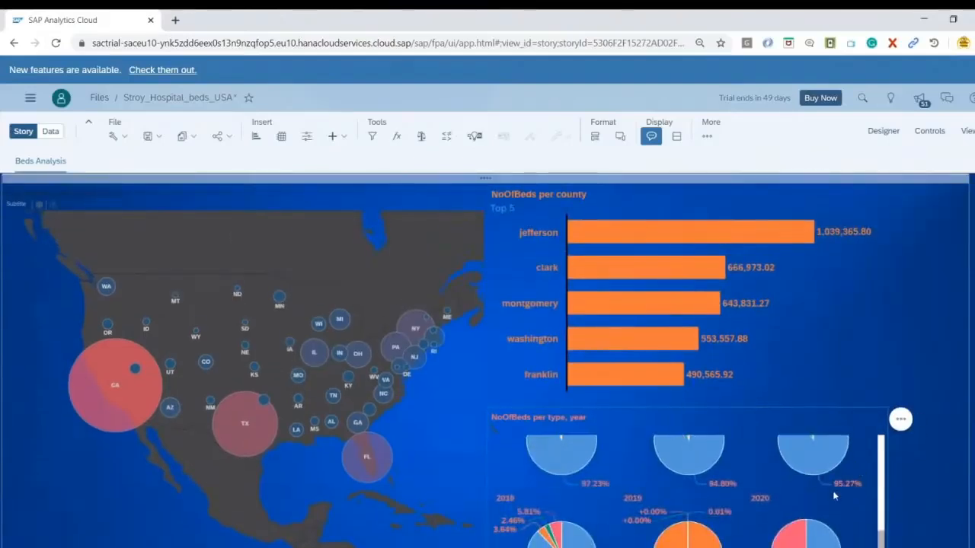
{"action": "scroll", "coordinate": [836, 495], "scroll_direction": "up", "scroll_amount": 1}
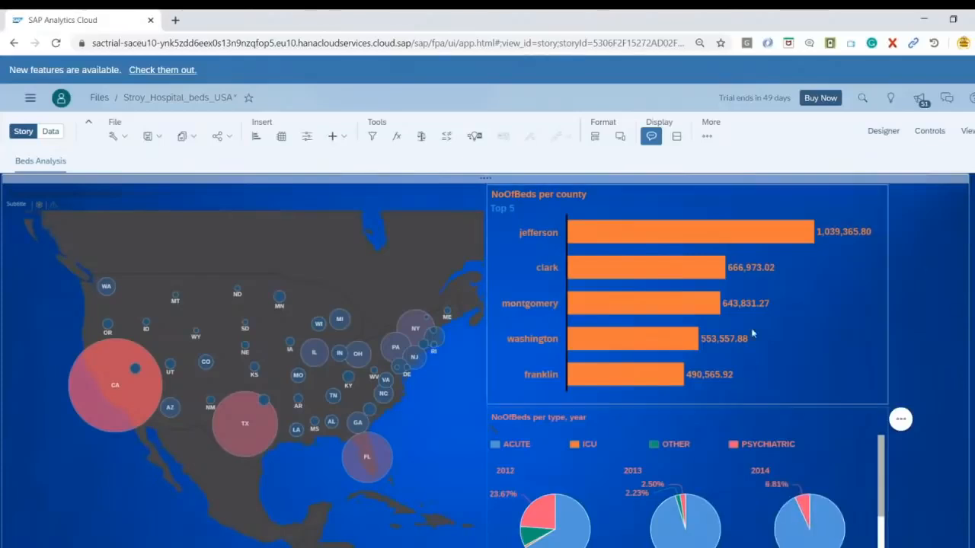